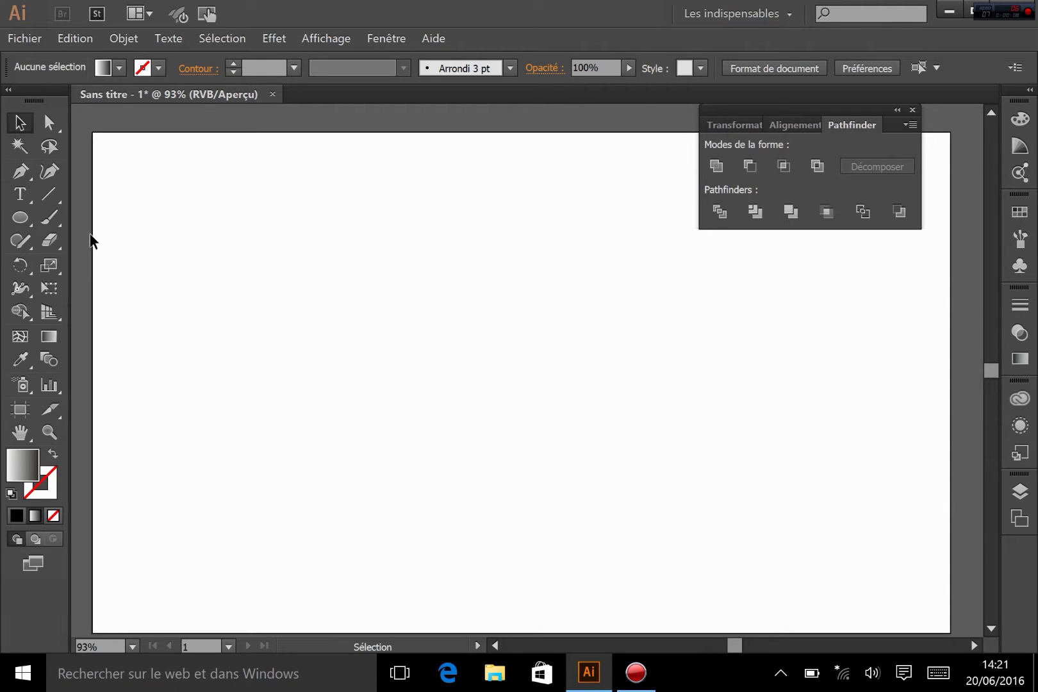
# Step: Draw an ellipse near the centre of the artboard and fill it with red F71919
pyautogui.click(19, 218)
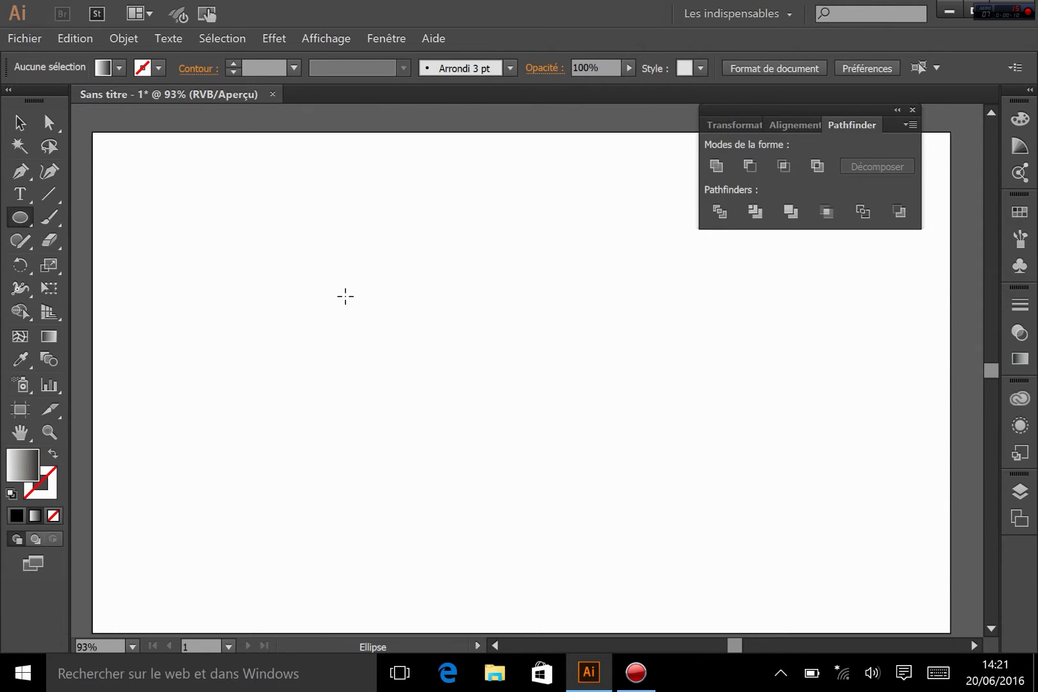
pyautogui.moveTo(345, 296); pyautogui.dragTo(546, 481)
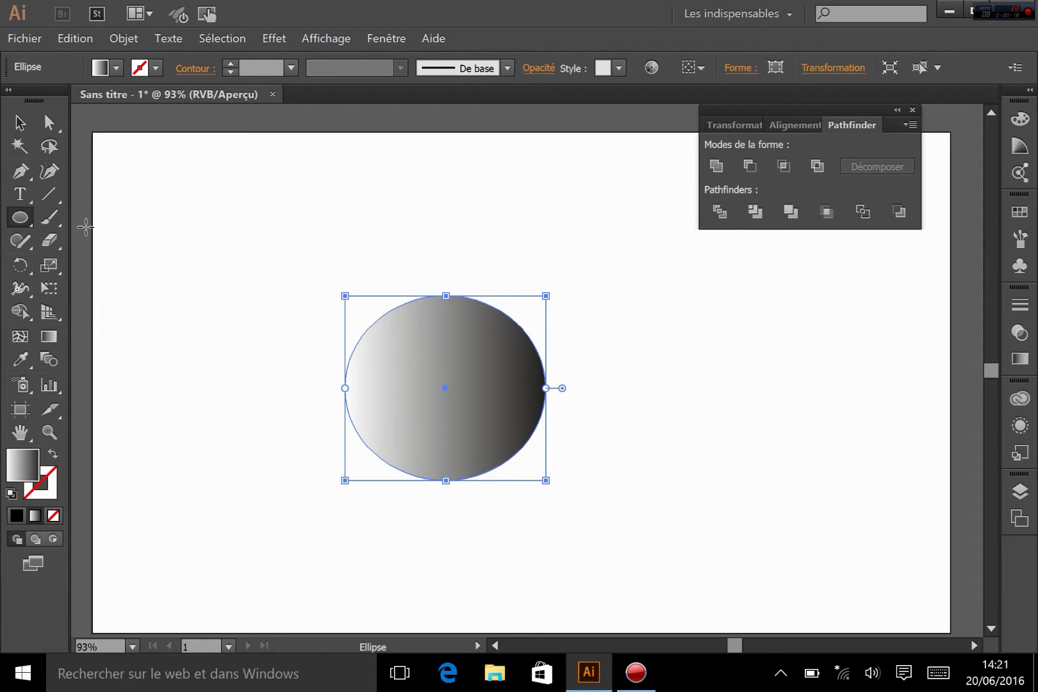
pyautogui.doubleClick(17, 459)
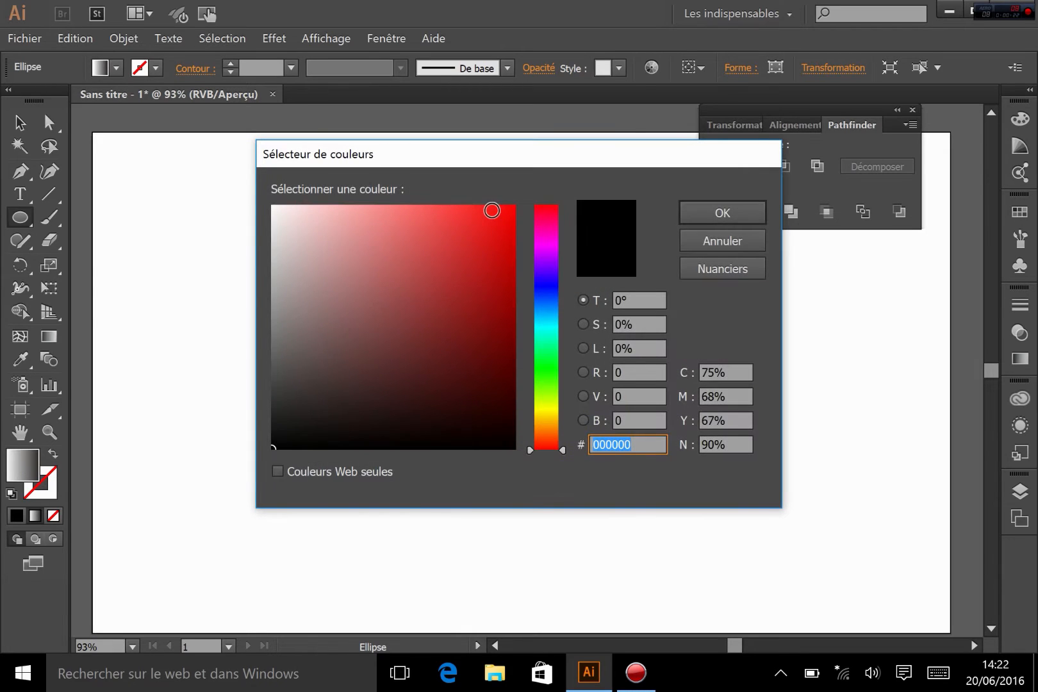
pyautogui.click(492, 210)
pyautogui.click(725, 205)
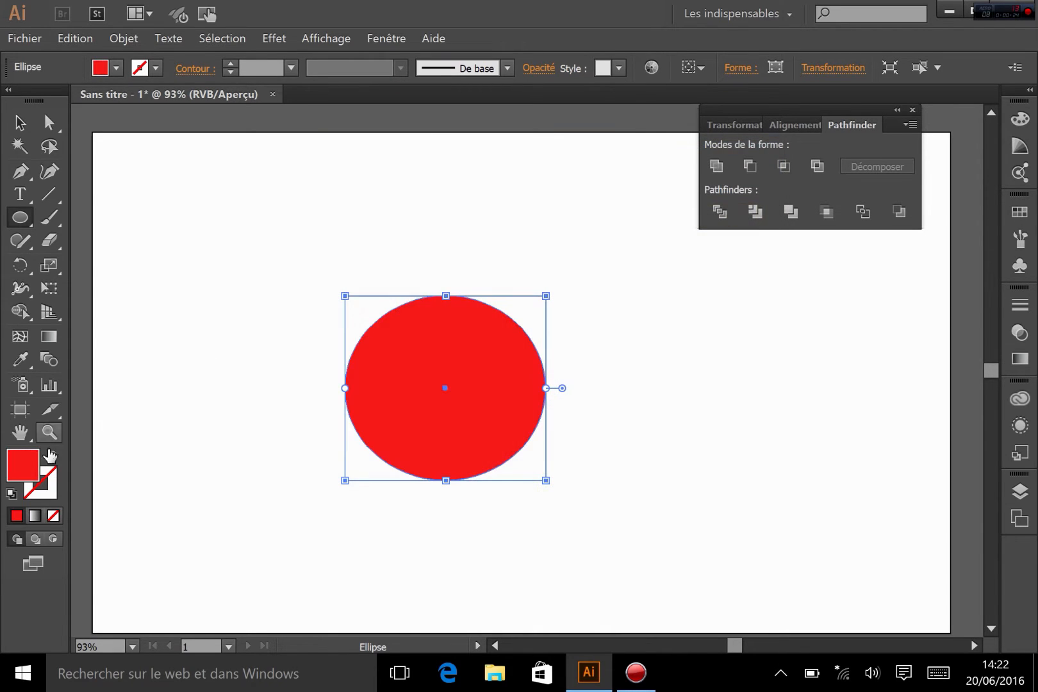
# Step: Give the ellipse a blue stroke in colour 1D1DD6
pyautogui.doubleClick(45, 487)
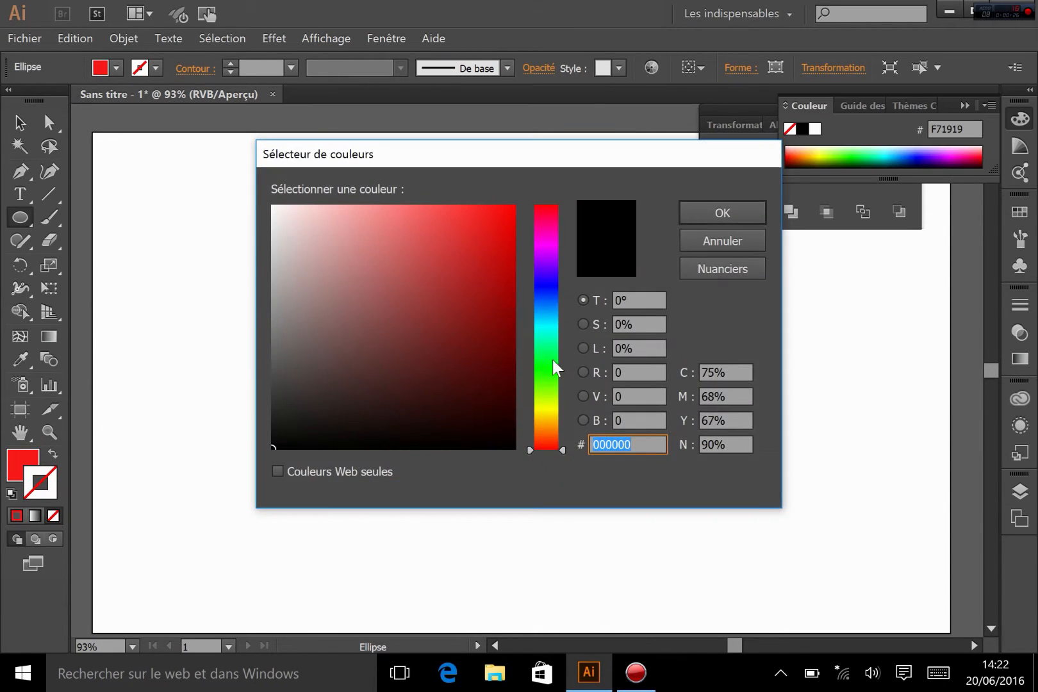
pyautogui.click(550, 277)
pyautogui.click(705, 206)
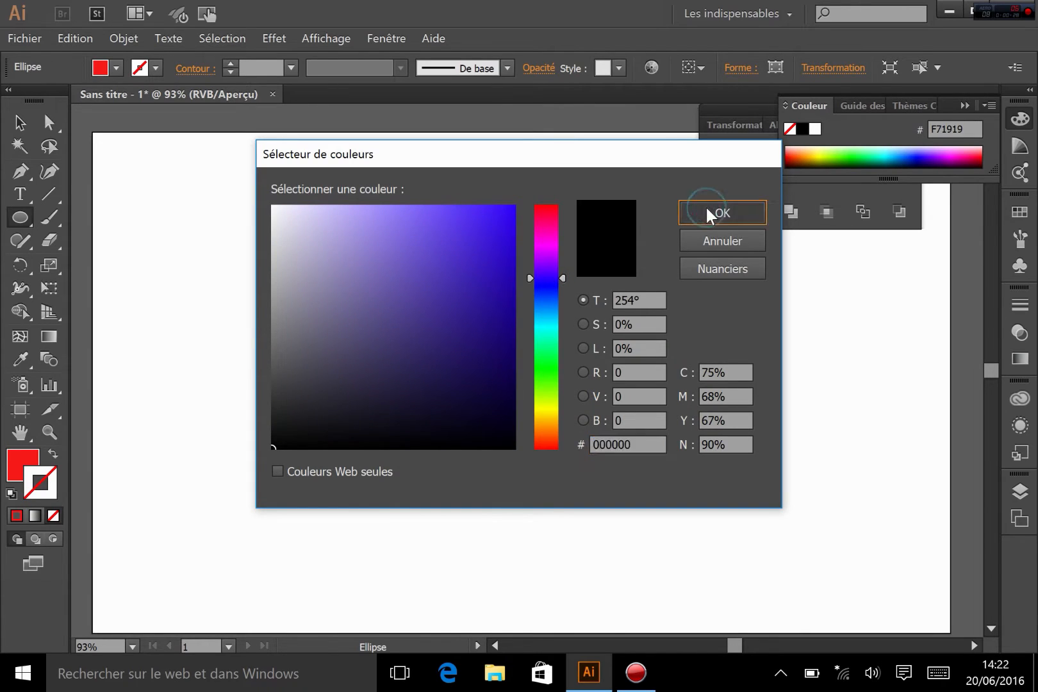
pyautogui.doubleClick(51, 489)
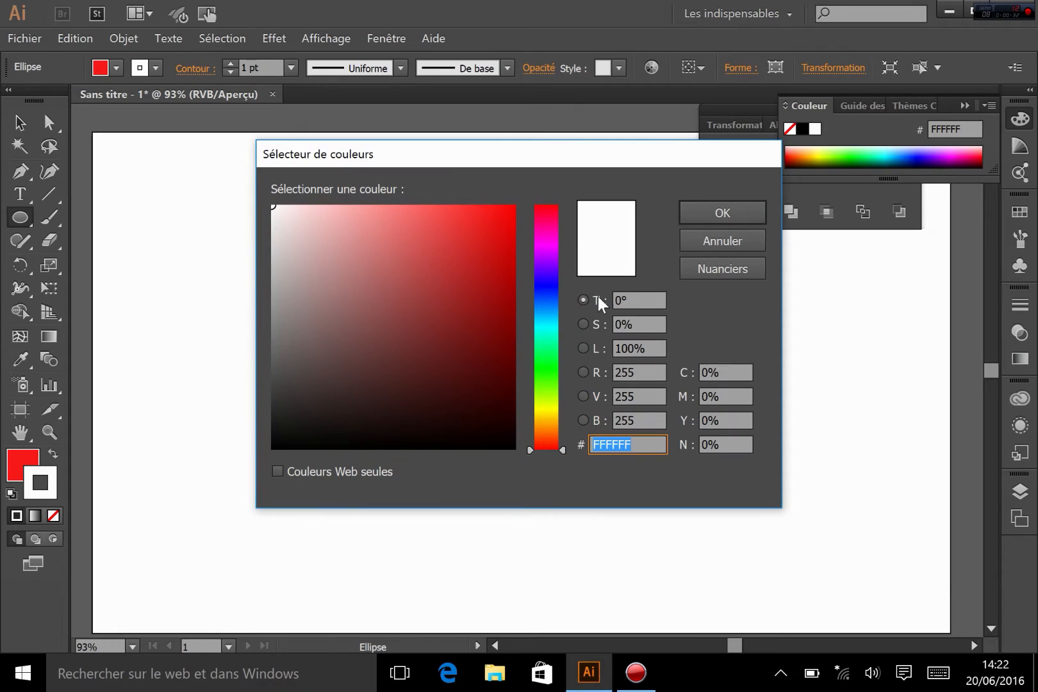
pyautogui.click(543, 288)
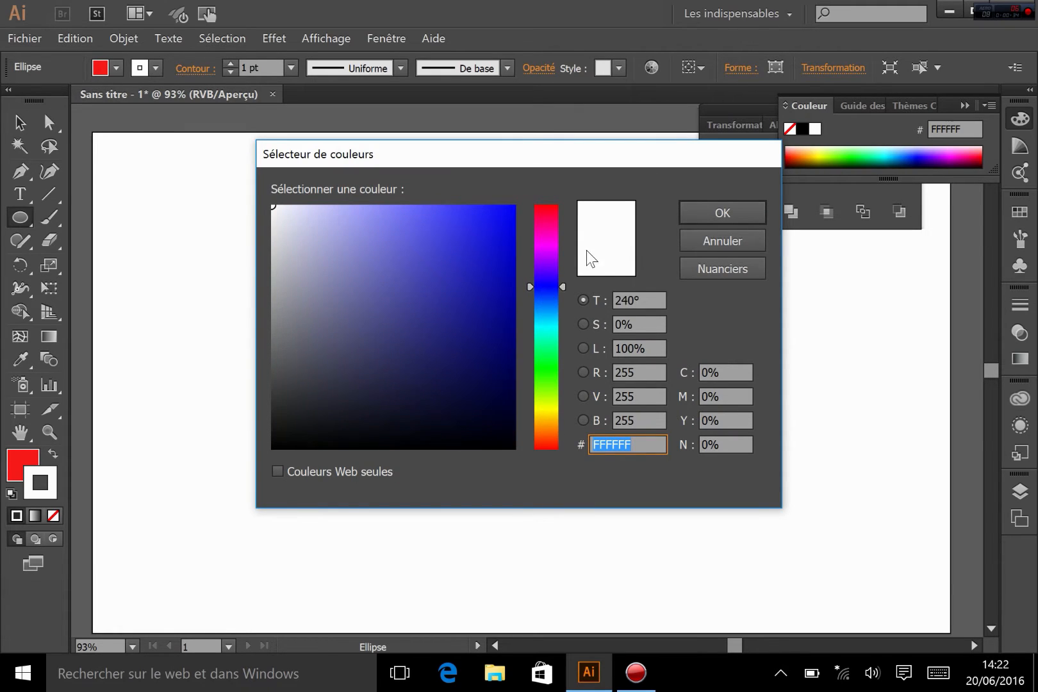
pyautogui.click(483, 243)
pyautogui.click(697, 205)
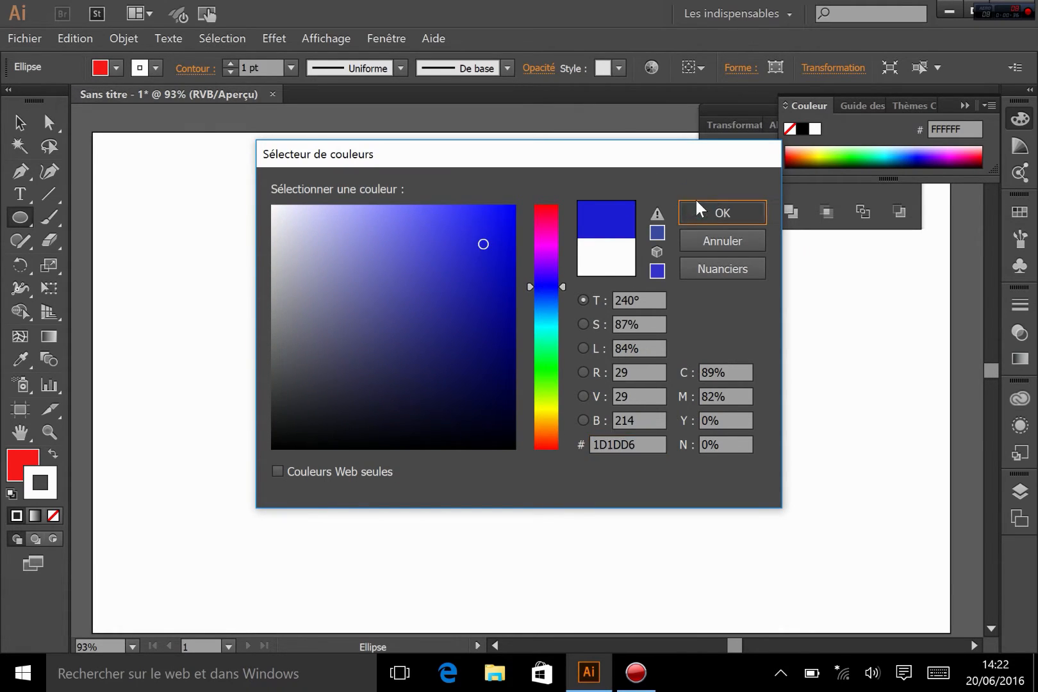
# Step: Increase the ellipse's stroke weight to 12 pt
pyautogui.click(230, 63)
pyautogui.click(230, 63)
pyautogui.click(230, 63)
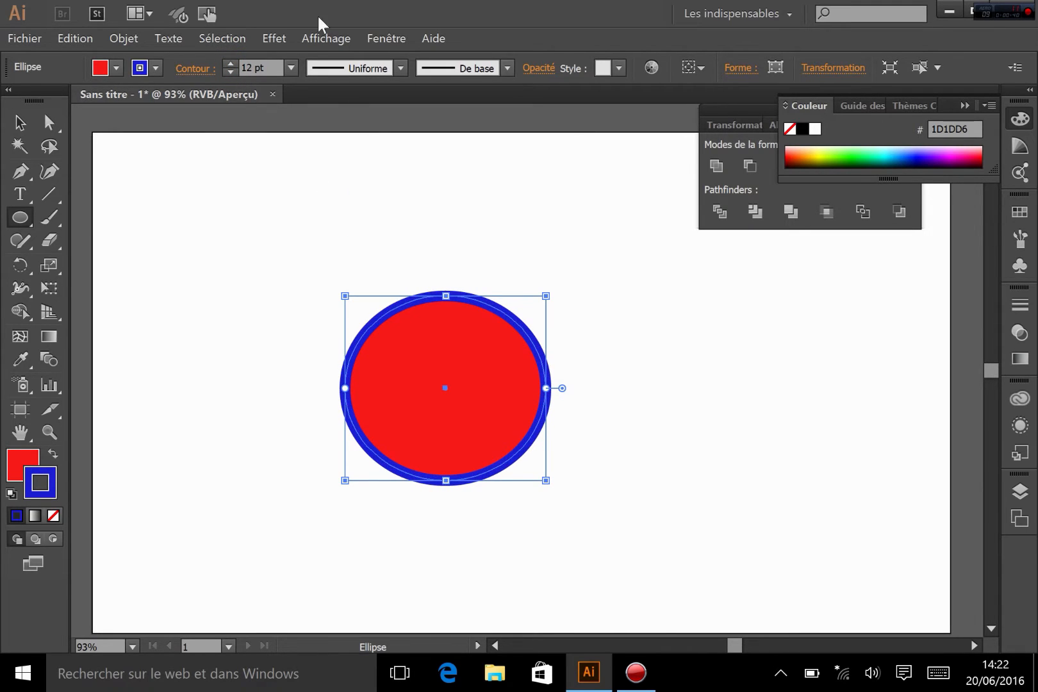
pyautogui.click(275, 37)
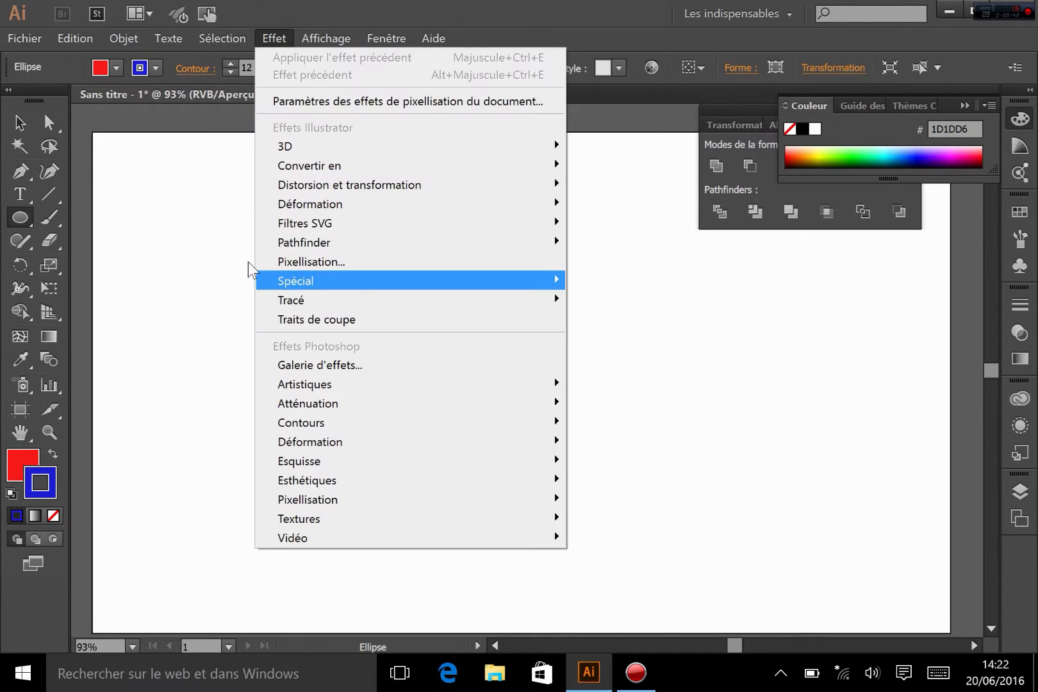
pyautogui.click(26, 126)
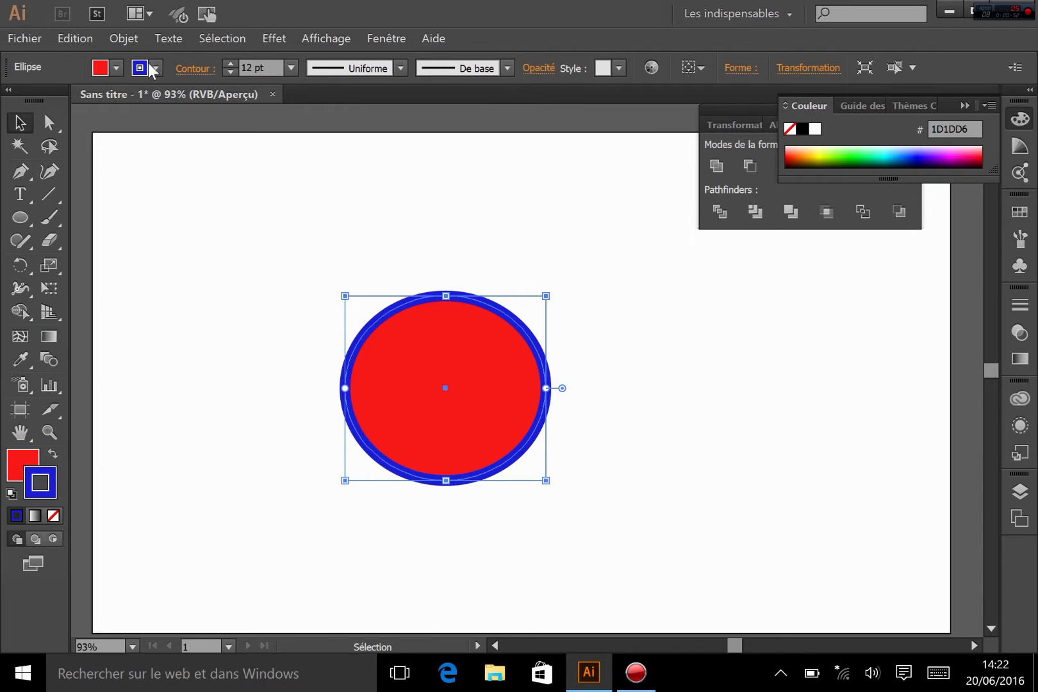
pyautogui.click(121, 42)
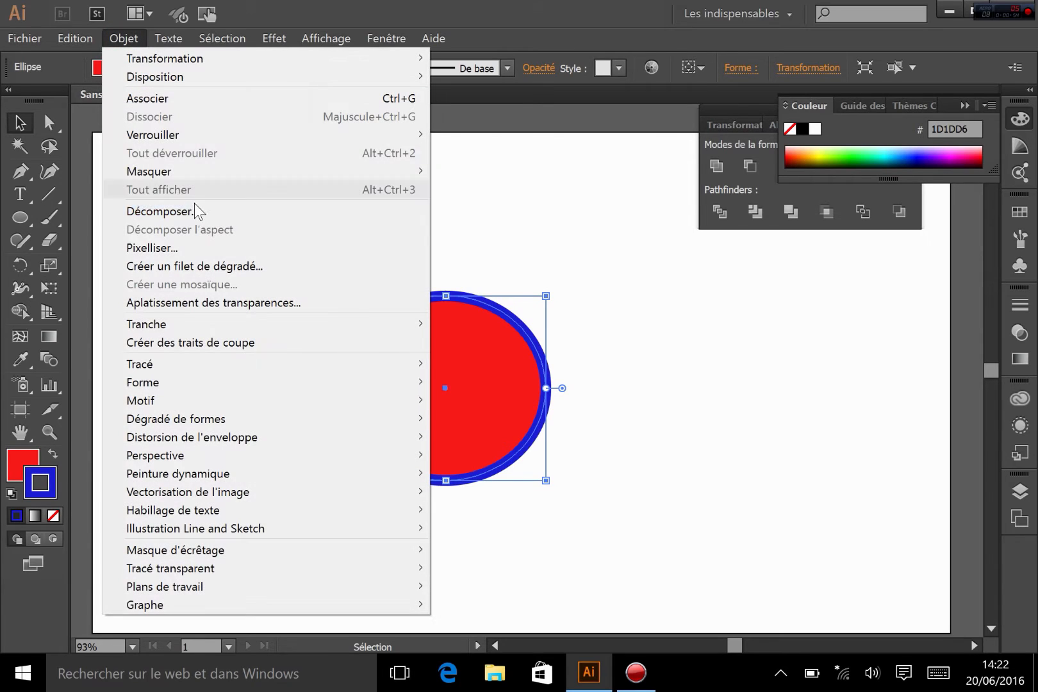
pyautogui.click(486, 321)
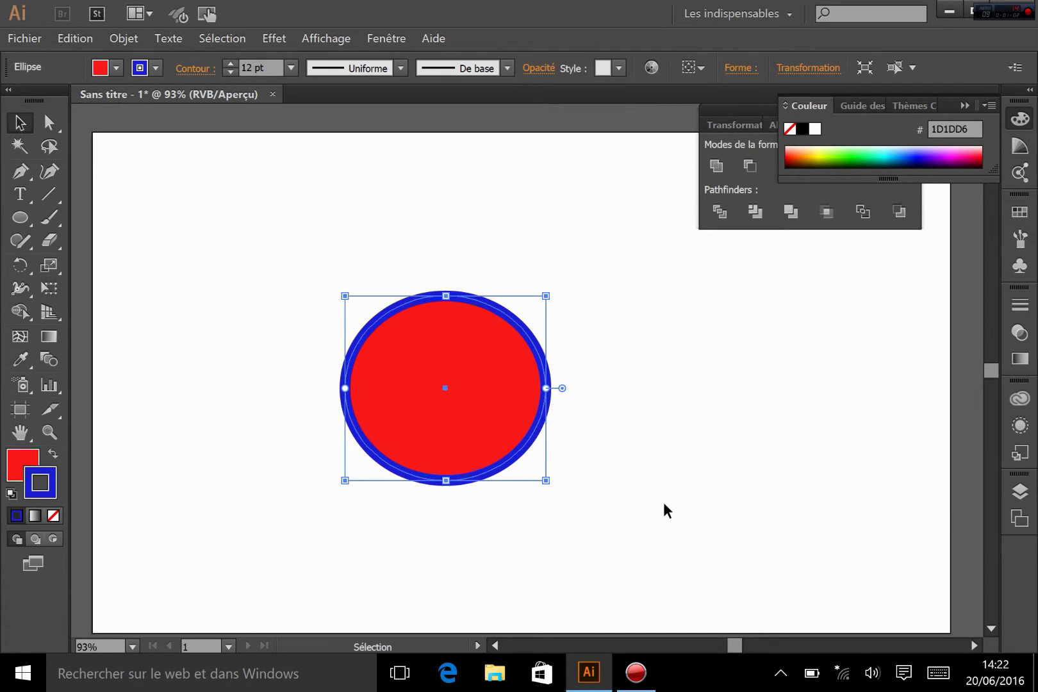
# Step: Show the ellipse's Aspect attributes with the Contour and Fond entries collapsed, and open its overall opacity options
pyautogui.click(432, 385)
pyautogui.click(389, 39)
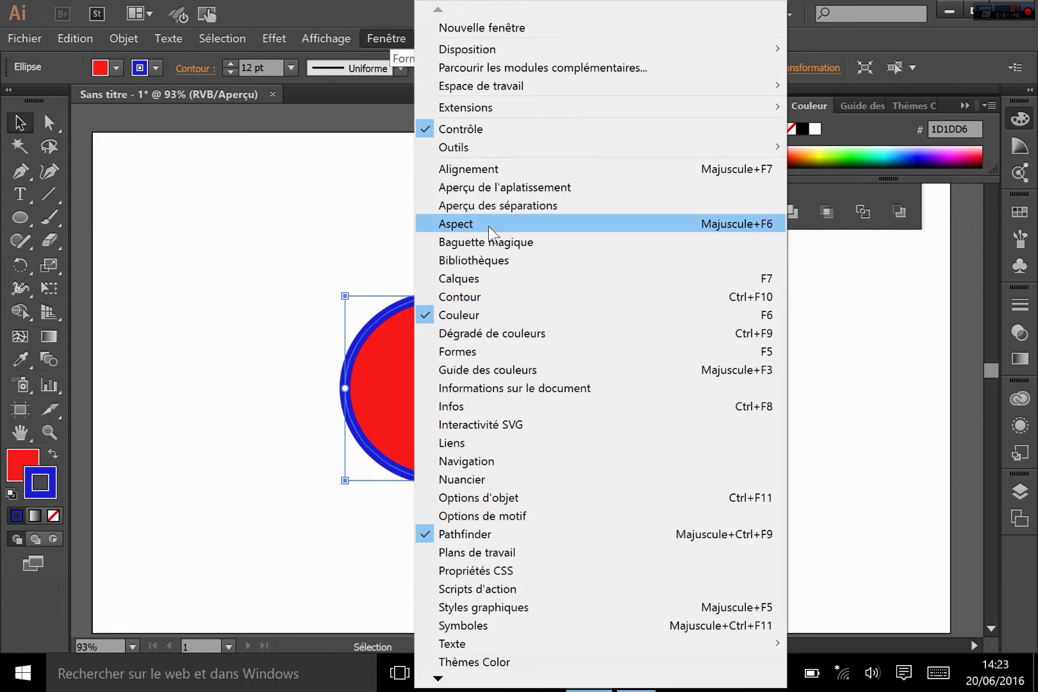
pyautogui.click(488, 224)
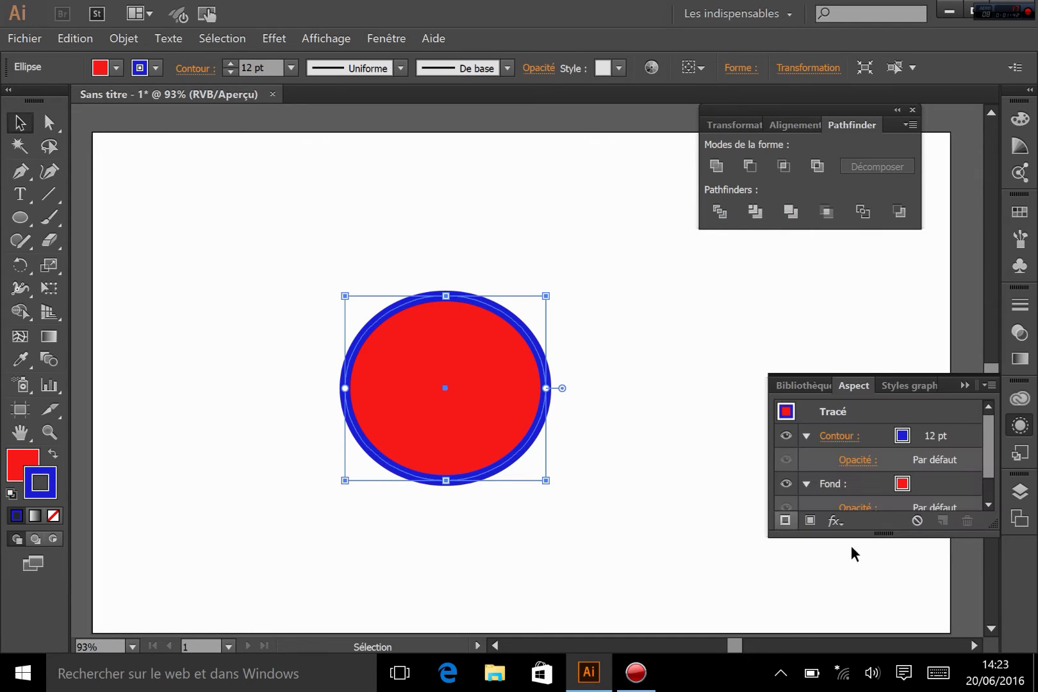
pyautogui.moveTo(995, 532); pyautogui.dragTo(992, 625)
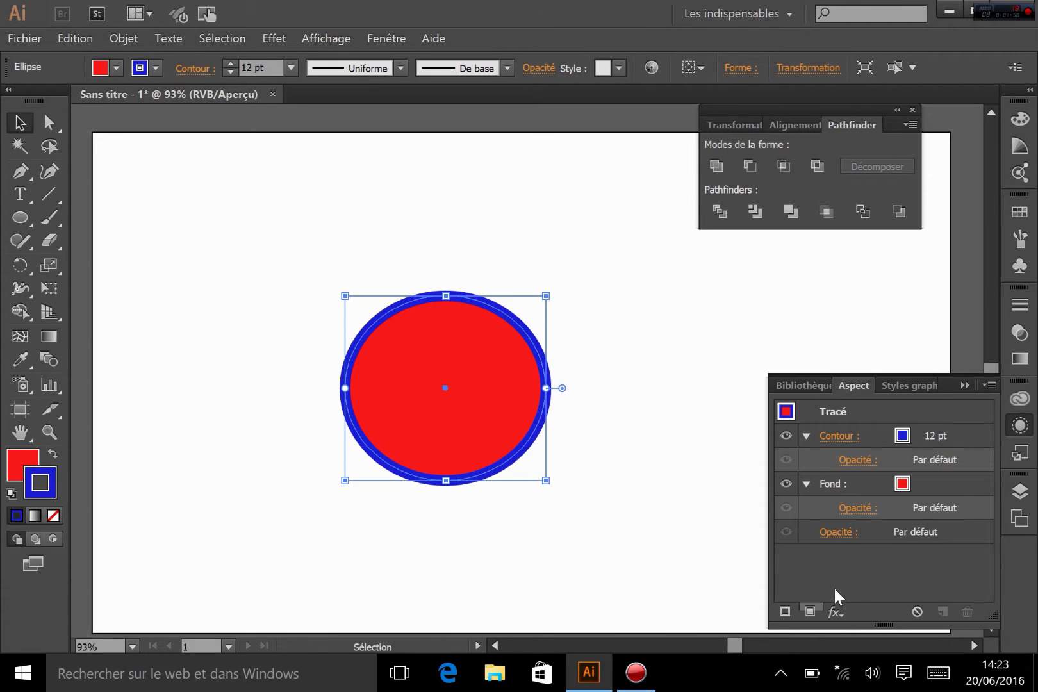
pyautogui.click(805, 436)
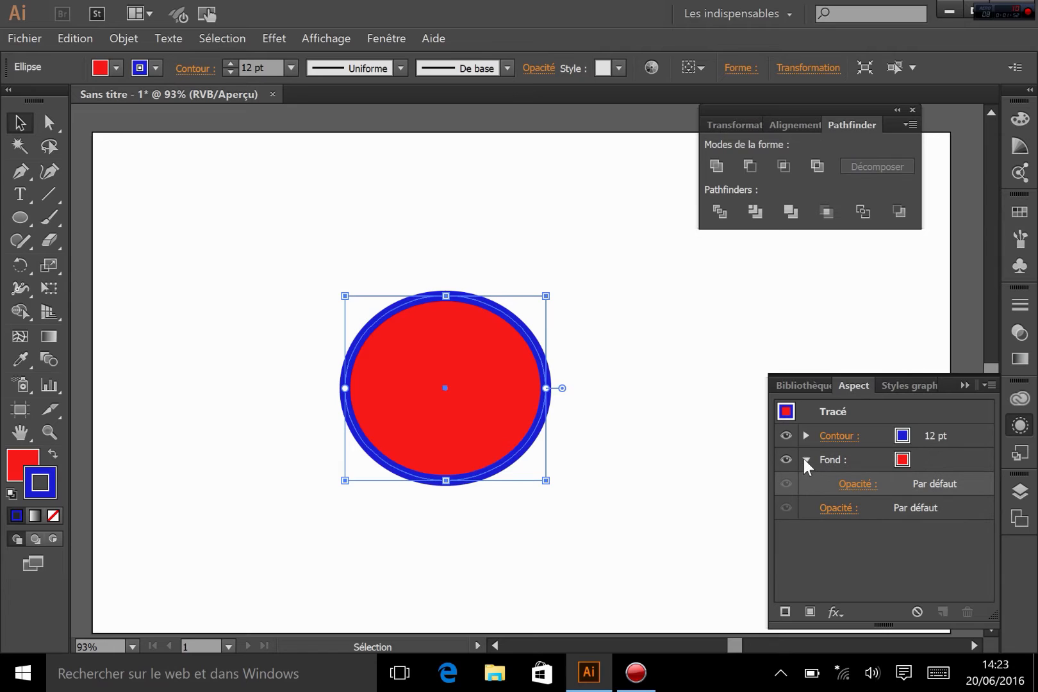
pyautogui.click(806, 459)
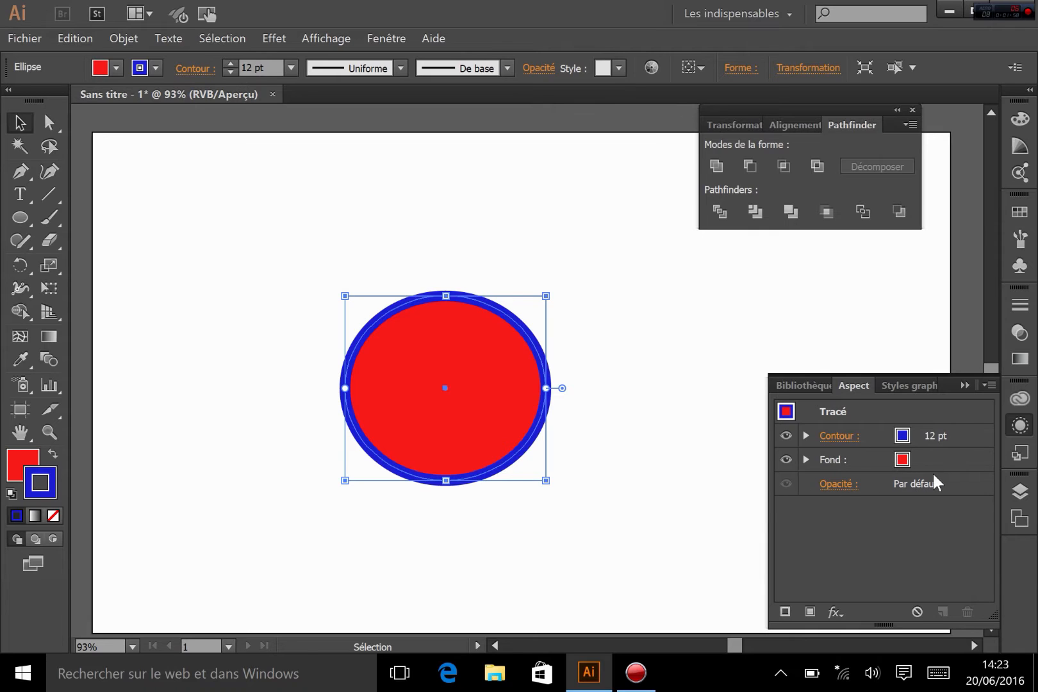
pyautogui.click(833, 485)
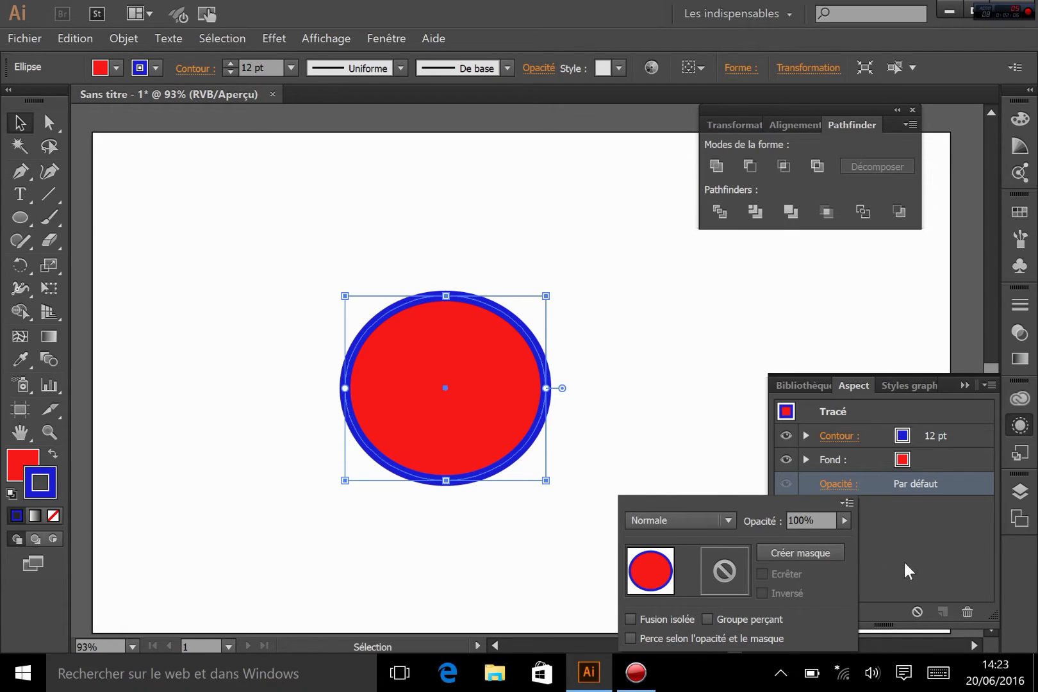
pyautogui.click(803, 433)
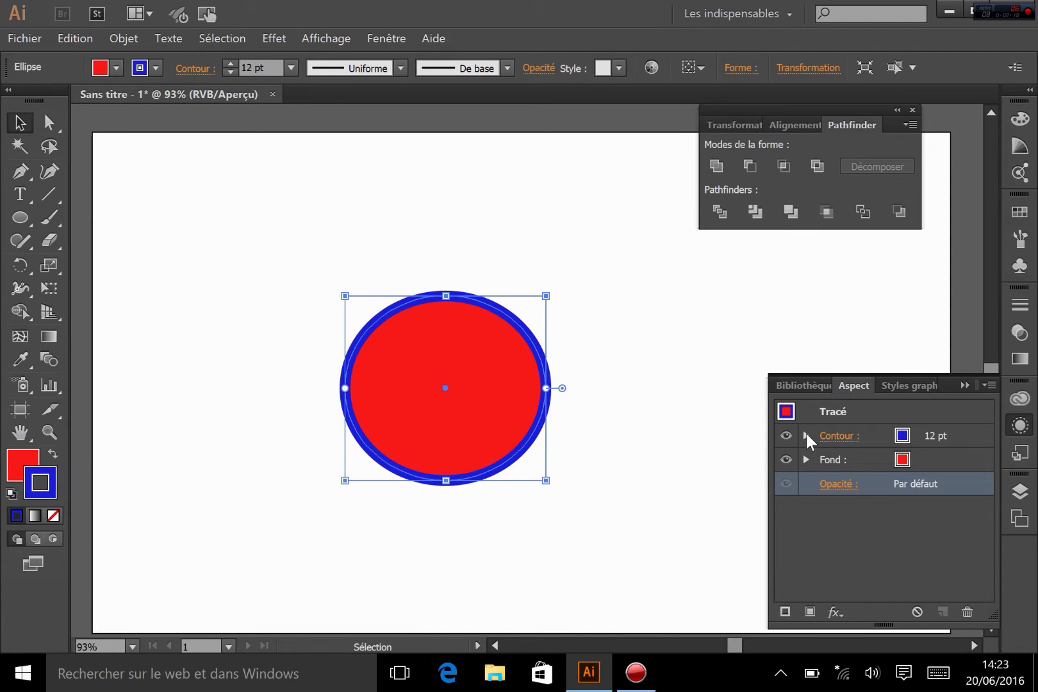
# Step: Lower the opacity of the ellipse's stroke only to 53%
pyautogui.click(807, 436)
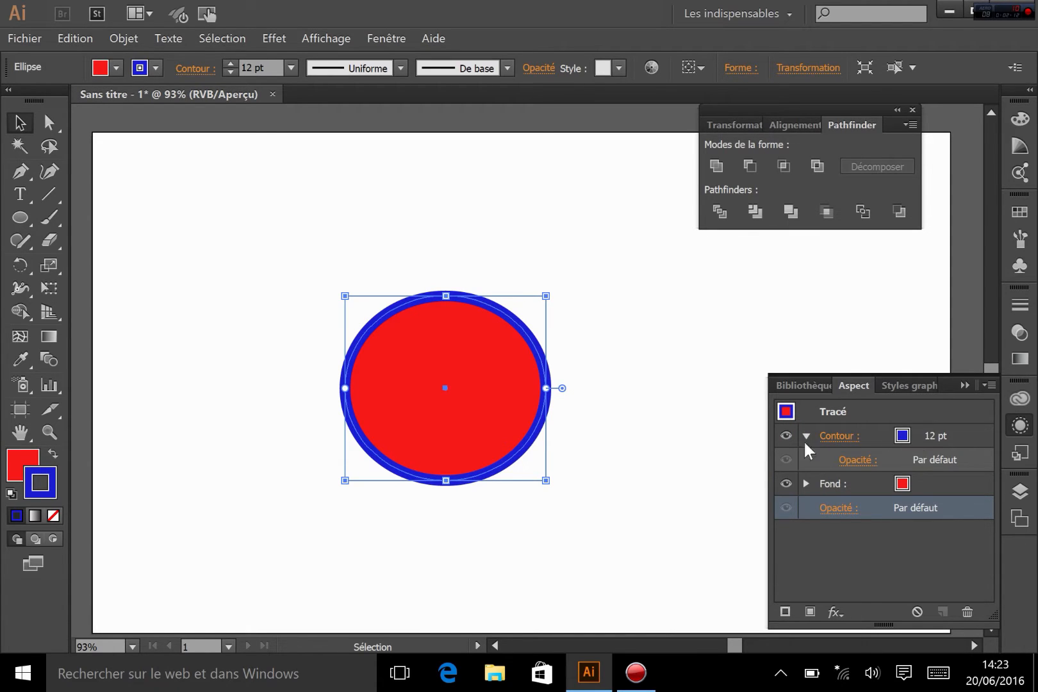
pyautogui.click(859, 459)
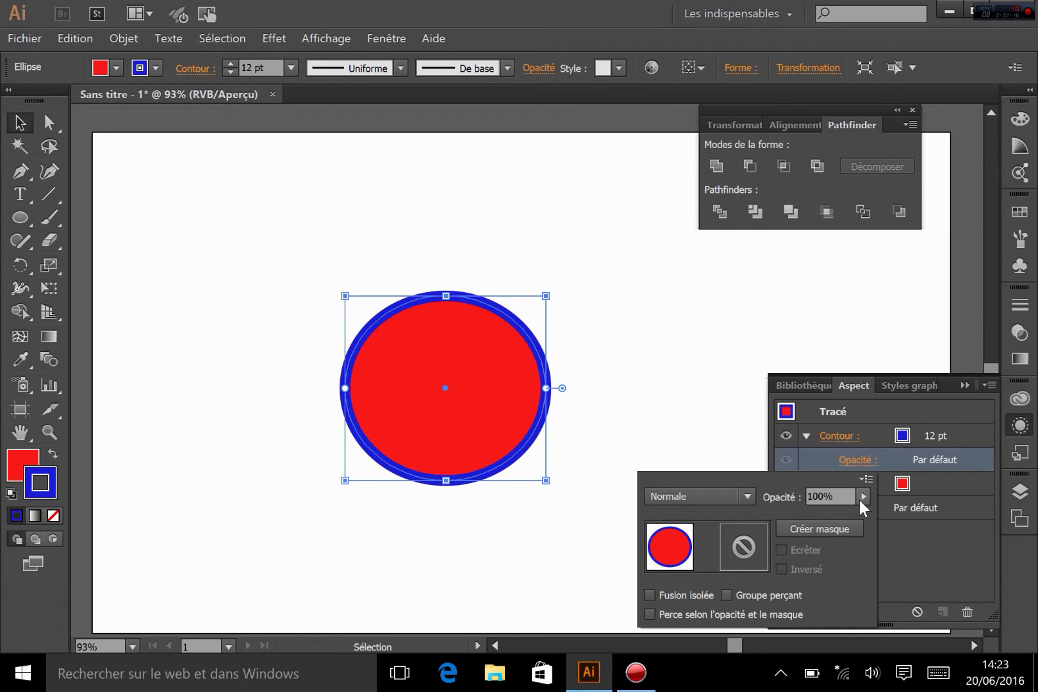
pyautogui.click(859, 498)
pyautogui.click(826, 512)
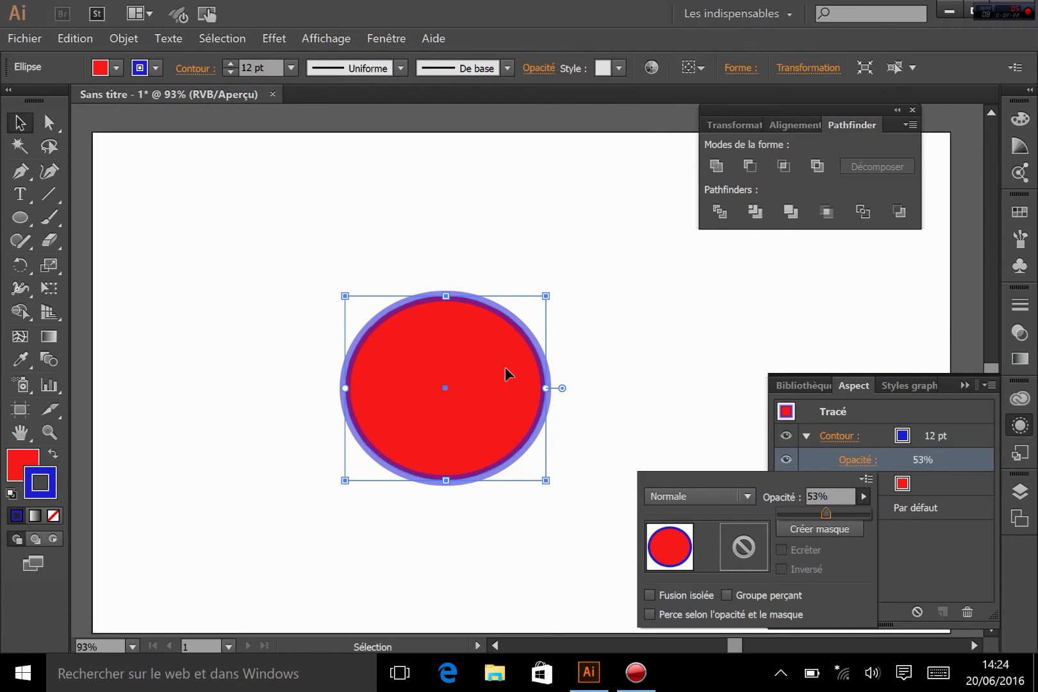
pyautogui.click(924, 553)
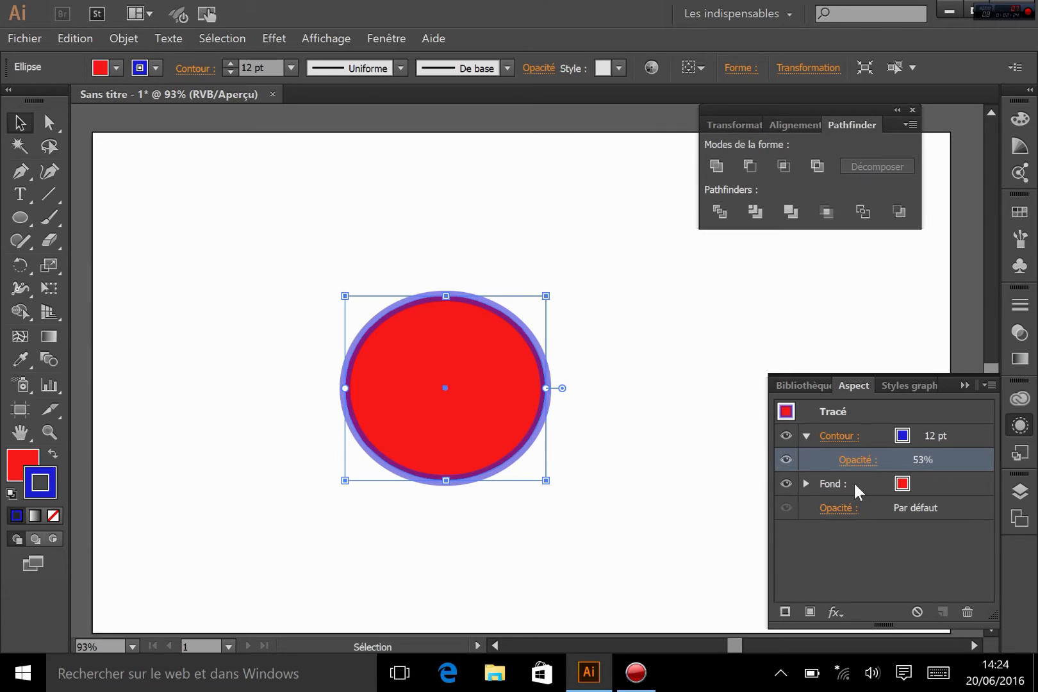
# Step: Expand the ellipse's Fond entry and open the opacity options of the fill
pyautogui.click(805, 483)
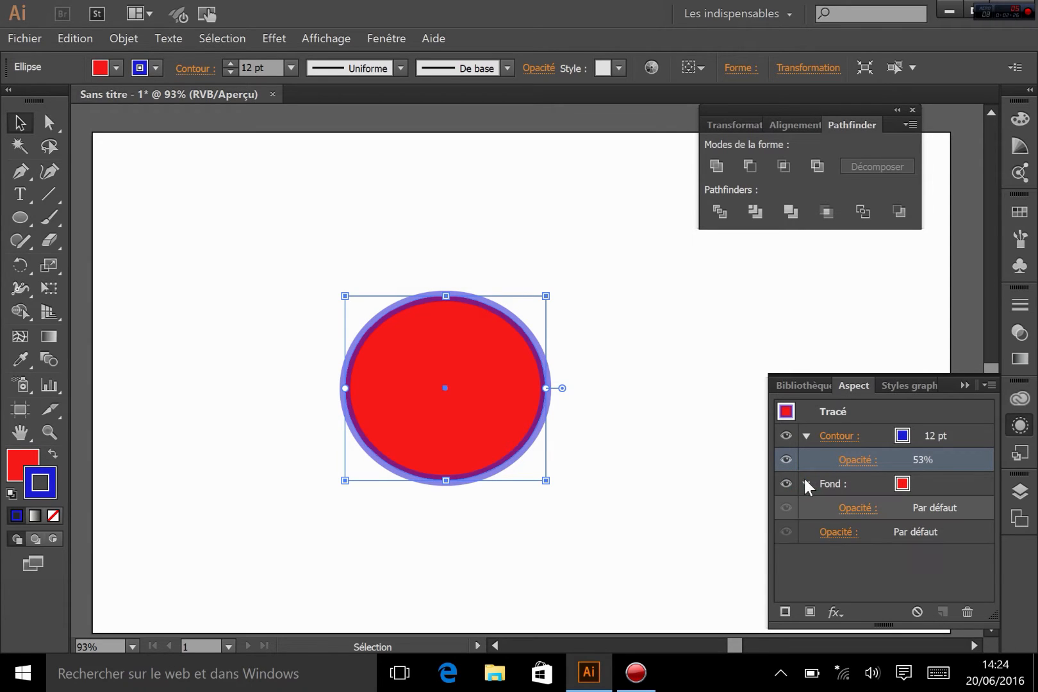
pyautogui.click(857, 508)
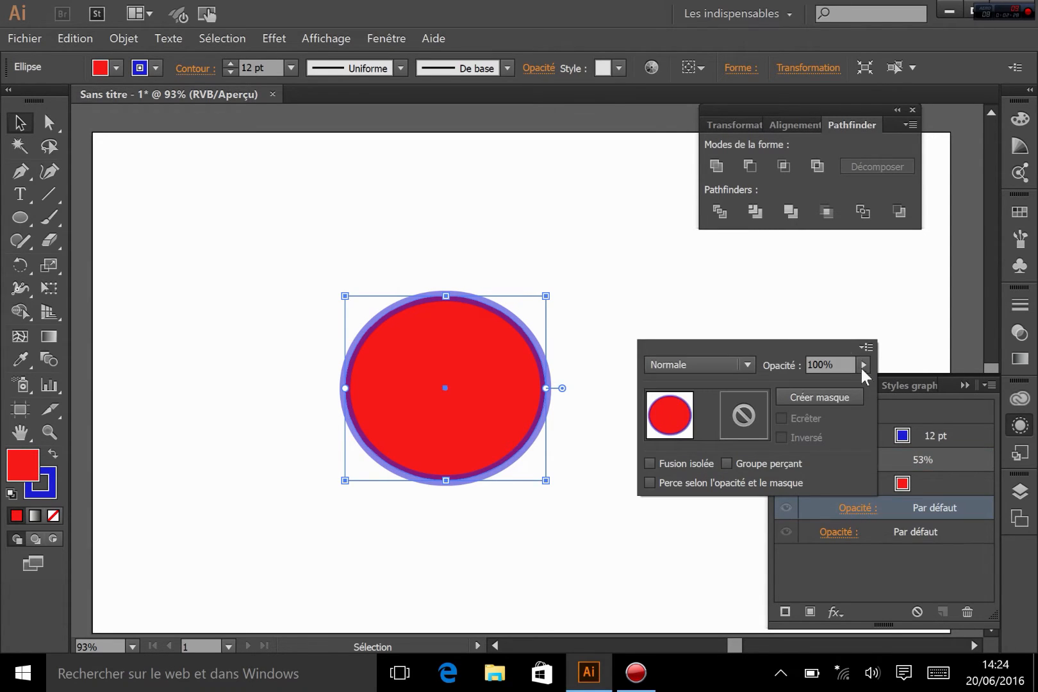
pyautogui.click(813, 564)
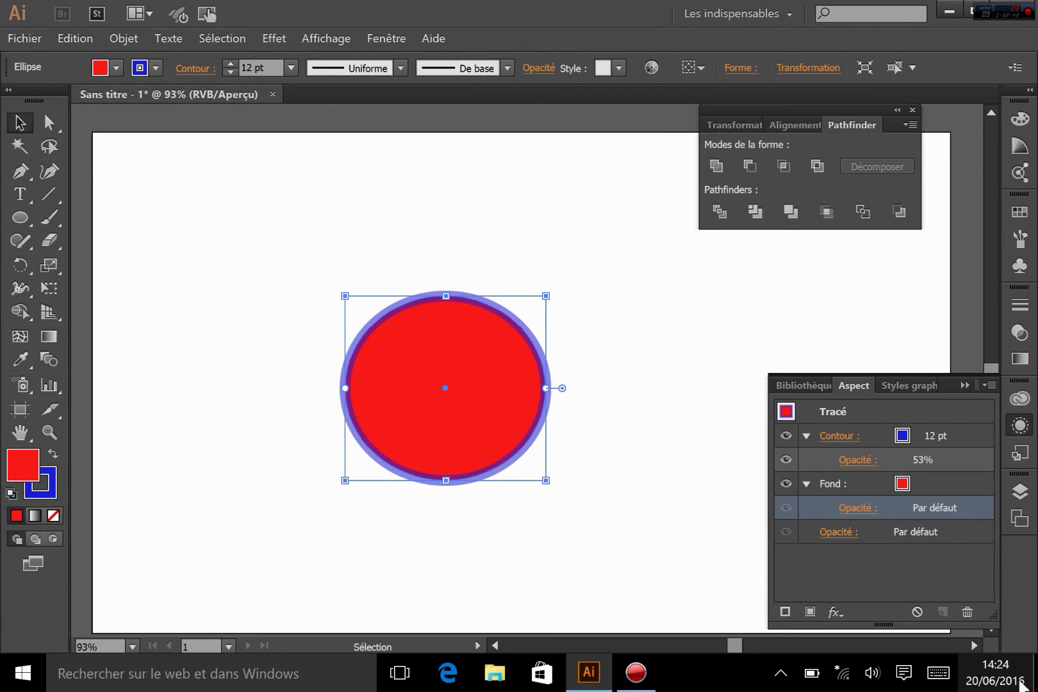
# Step: Restore the opacity of the ellipse's stroke to the default 100%
pyautogui.click(857, 460)
pyautogui.click(862, 495)
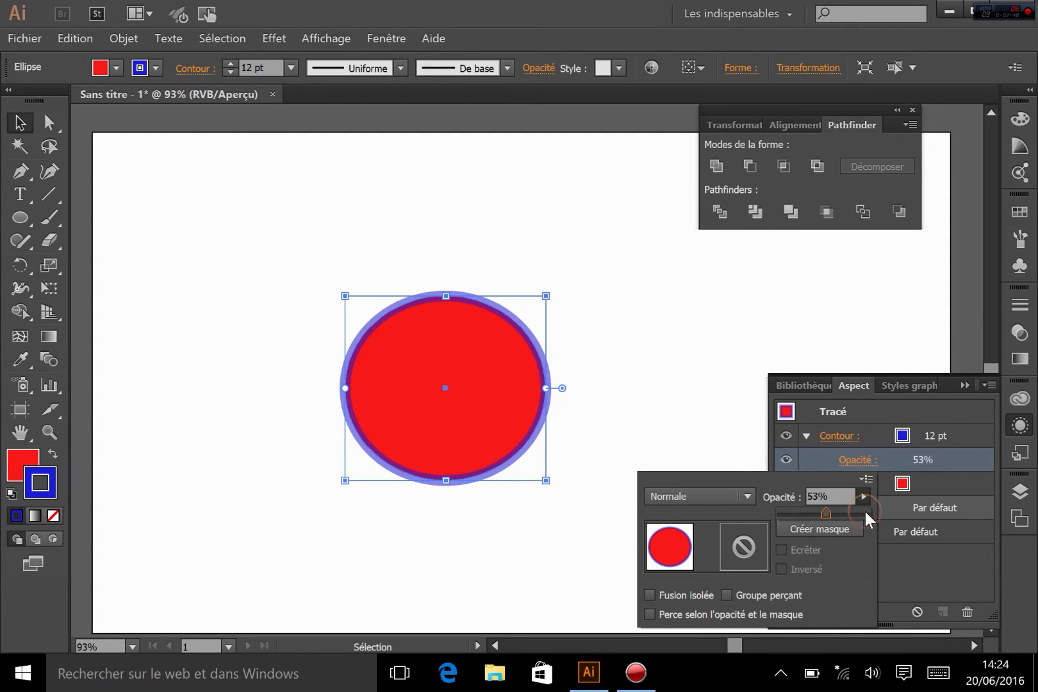
pyautogui.click(863, 510)
pyautogui.press('Up')
pyautogui.press('Up')
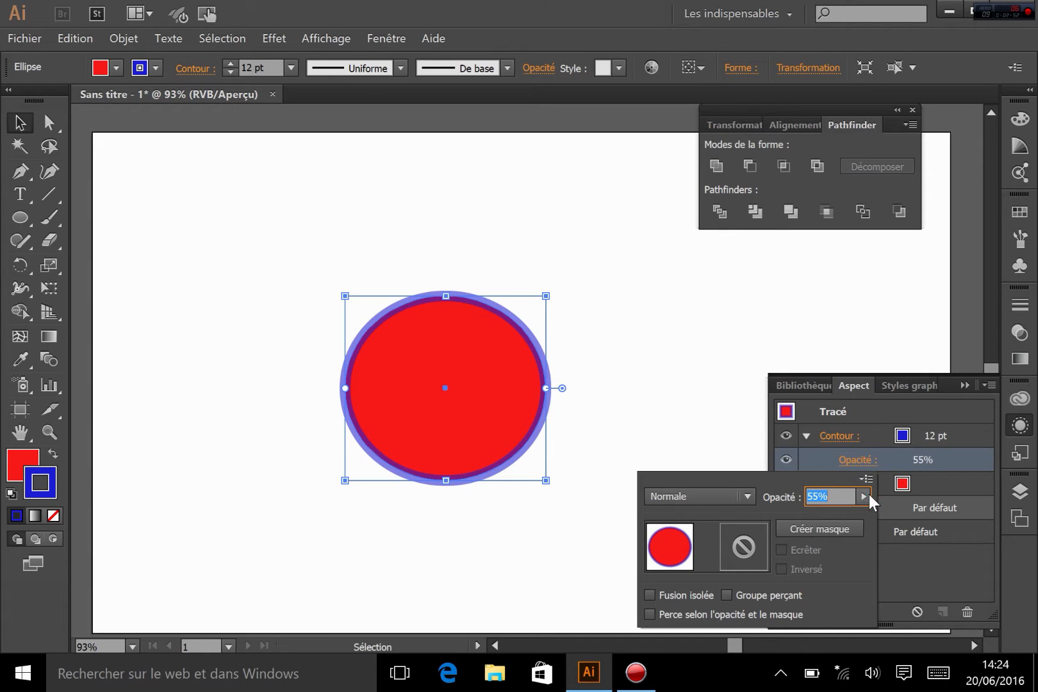
pyautogui.click(869, 494)
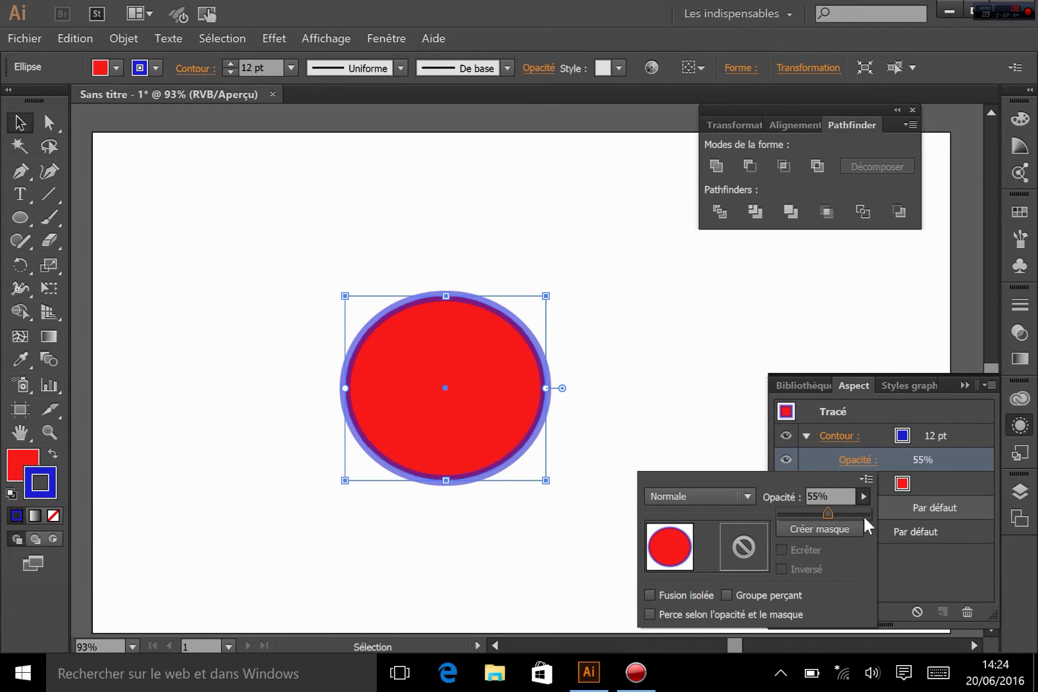
pyautogui.click(863, 514)
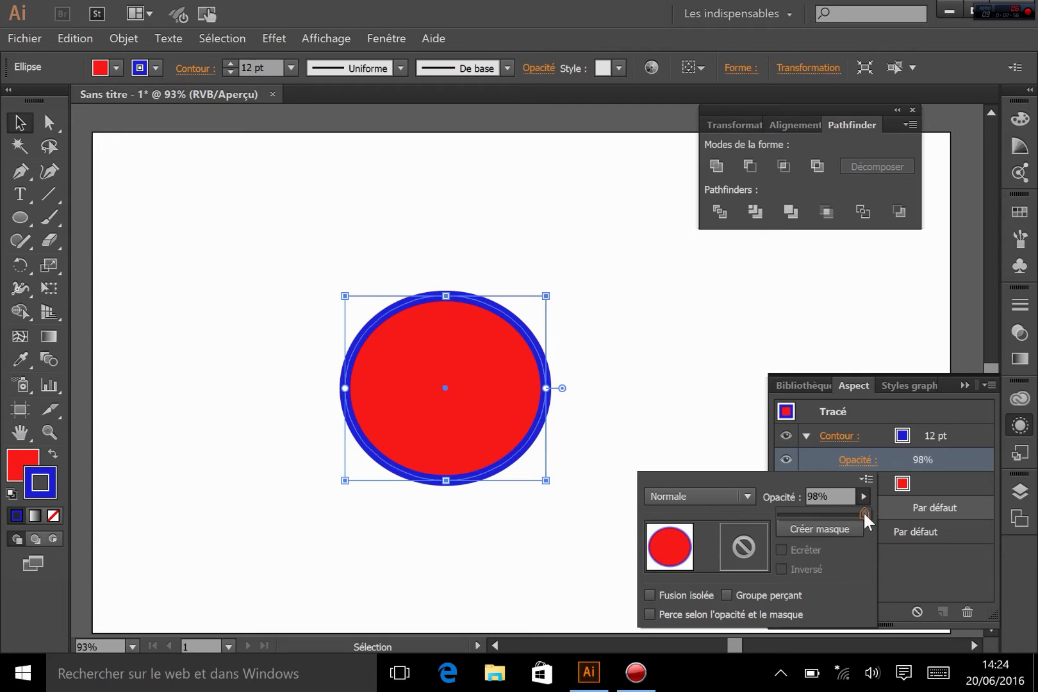
pyautogui.moveTo(863, 511); pyautogui.dragTo(898, 513)
pyautogui.click(932, 581)
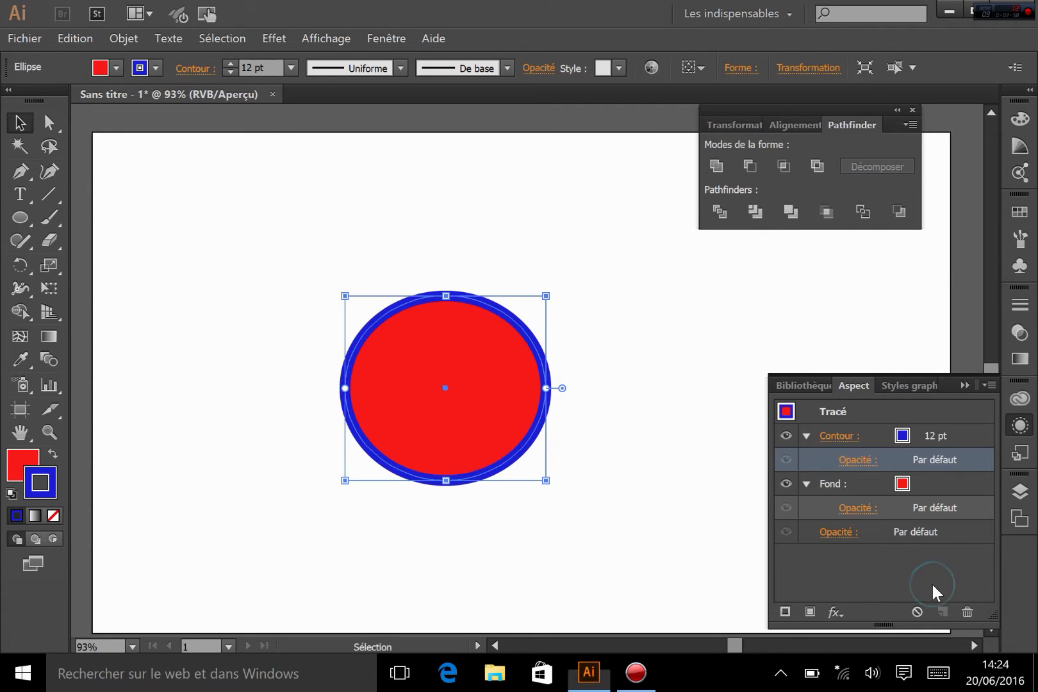
# Step: Align the ellipse's 12 pt stroke to the inside of its path
pyautogui.click(833, 436)
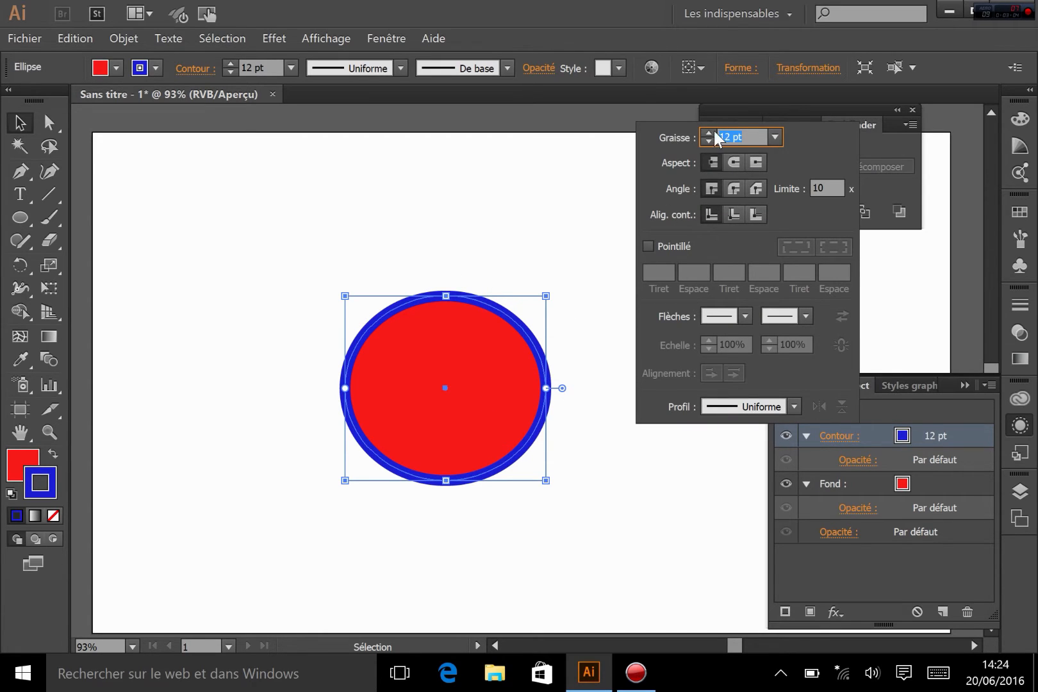
pyautogui.click(732, 214)
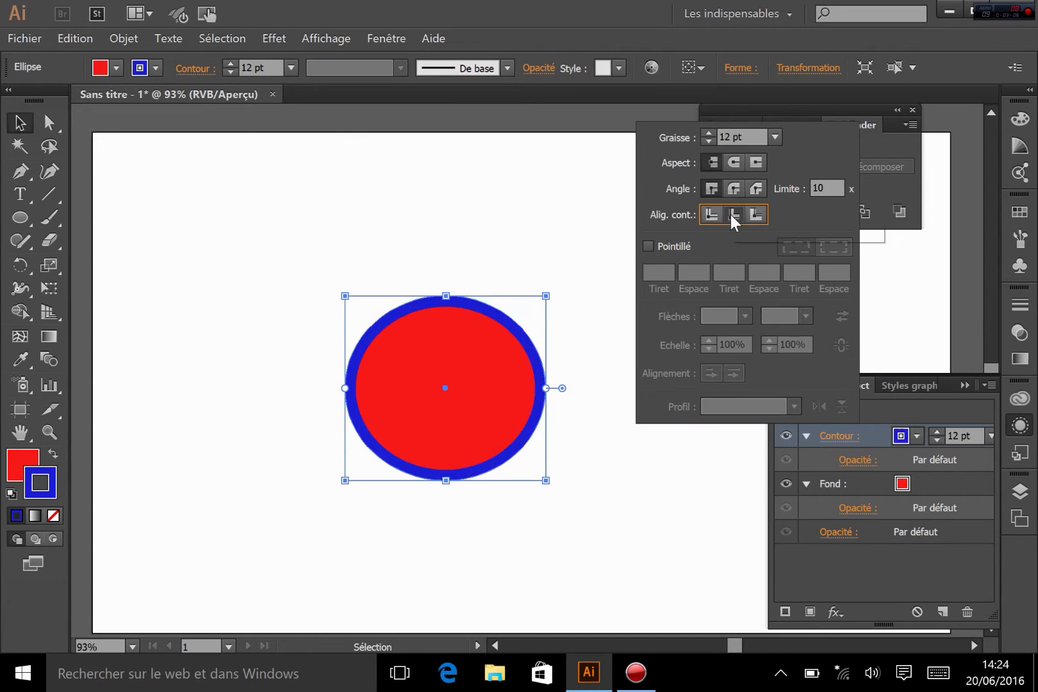
# Step: Try the blue stroke outside its path, return it to inside alignment, and make it dashed with 12 pt dashes
pyautogui.click(759, 218)
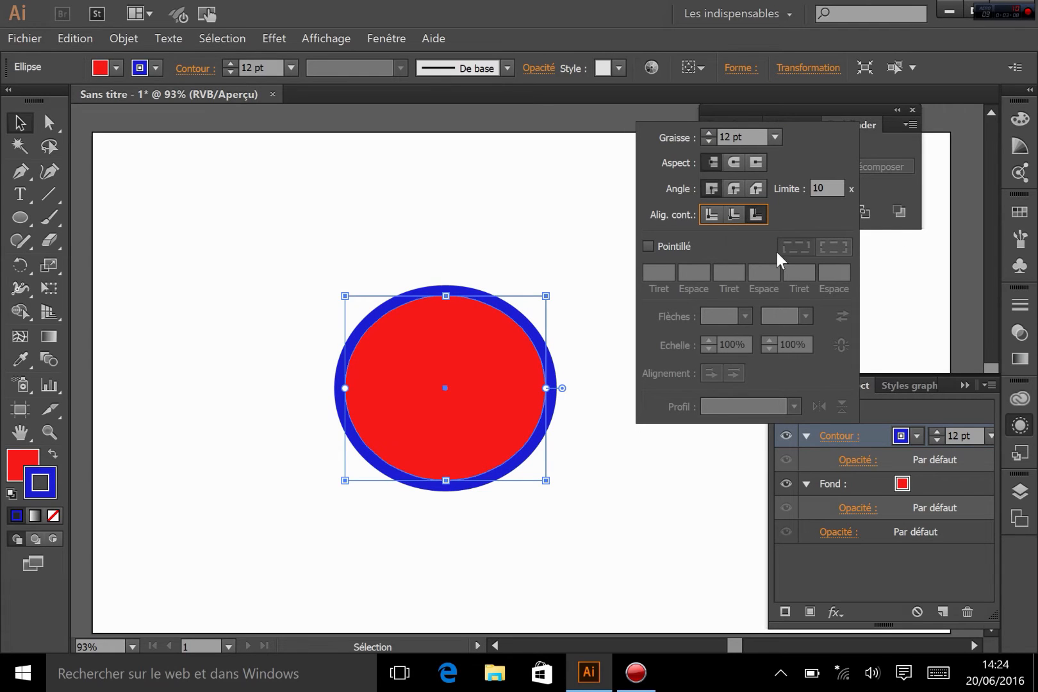
pyautogui.click(732, 220)
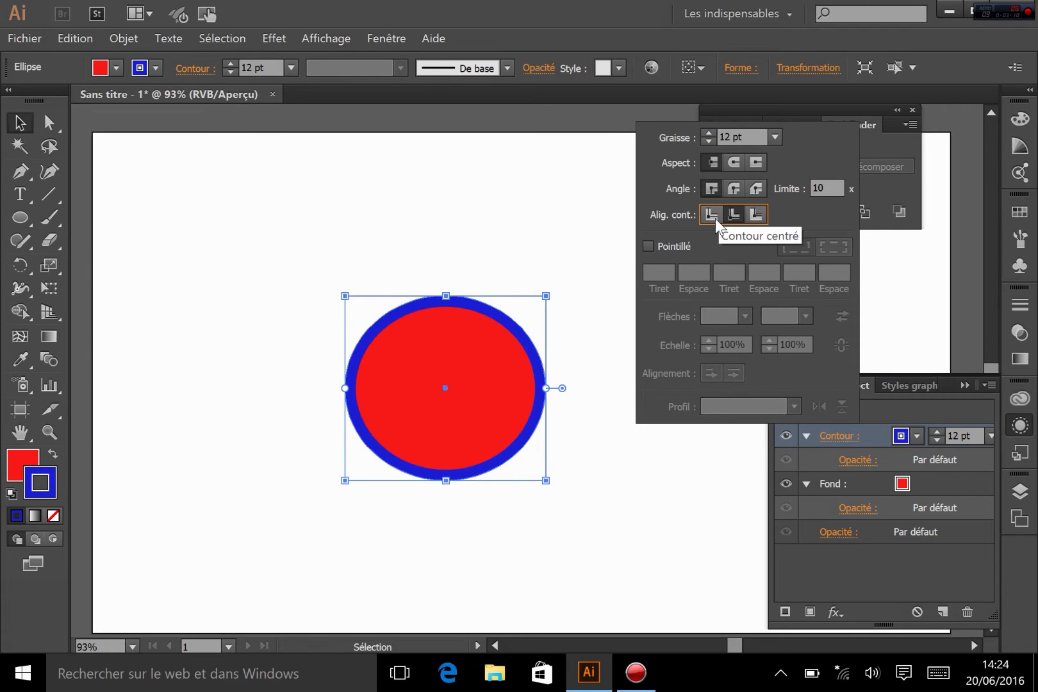
pyautogui.click(649, 245)
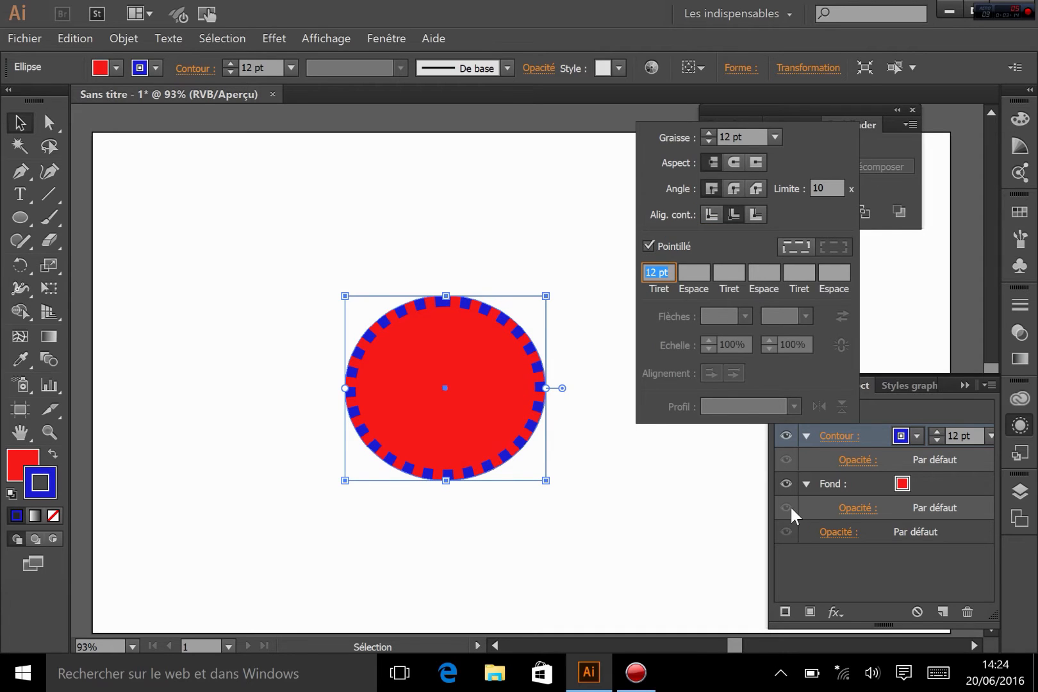
pyautogui.click(834, 565)
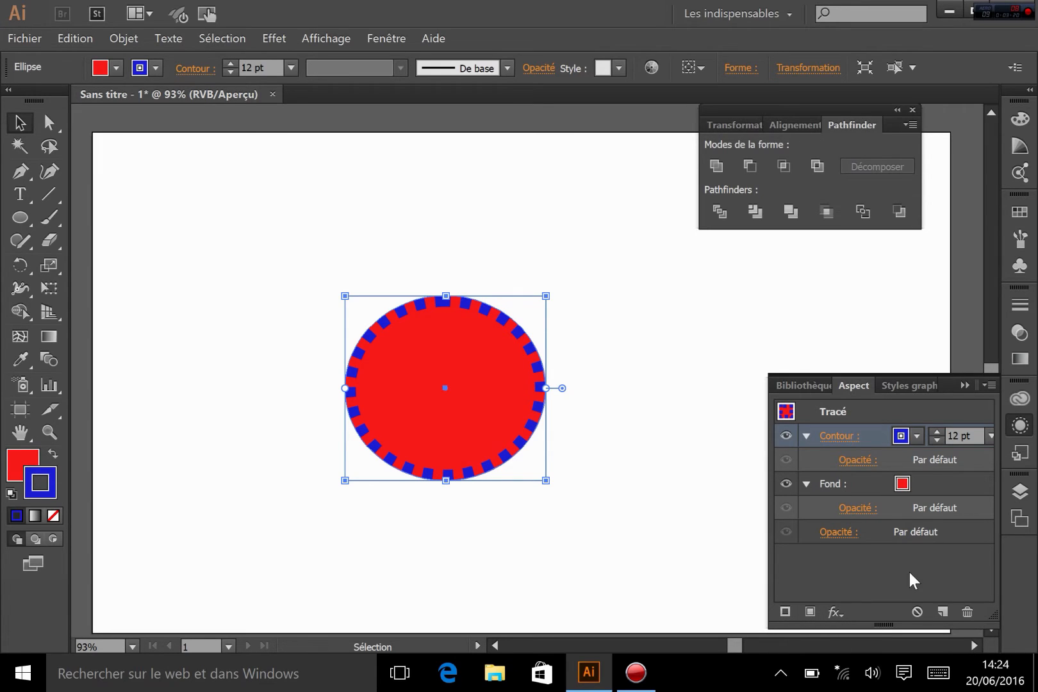
# Step: Add a second stroke to the ellipse and colour it yellow
pyautogui.click(784, 612)
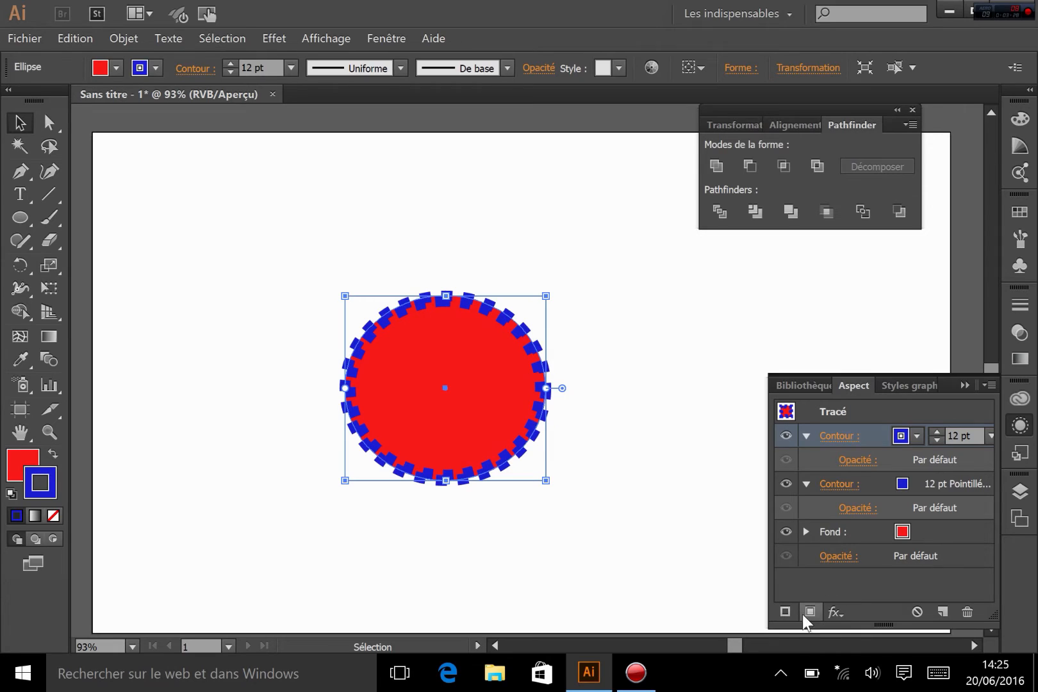
pyautogui.click(916, 436)
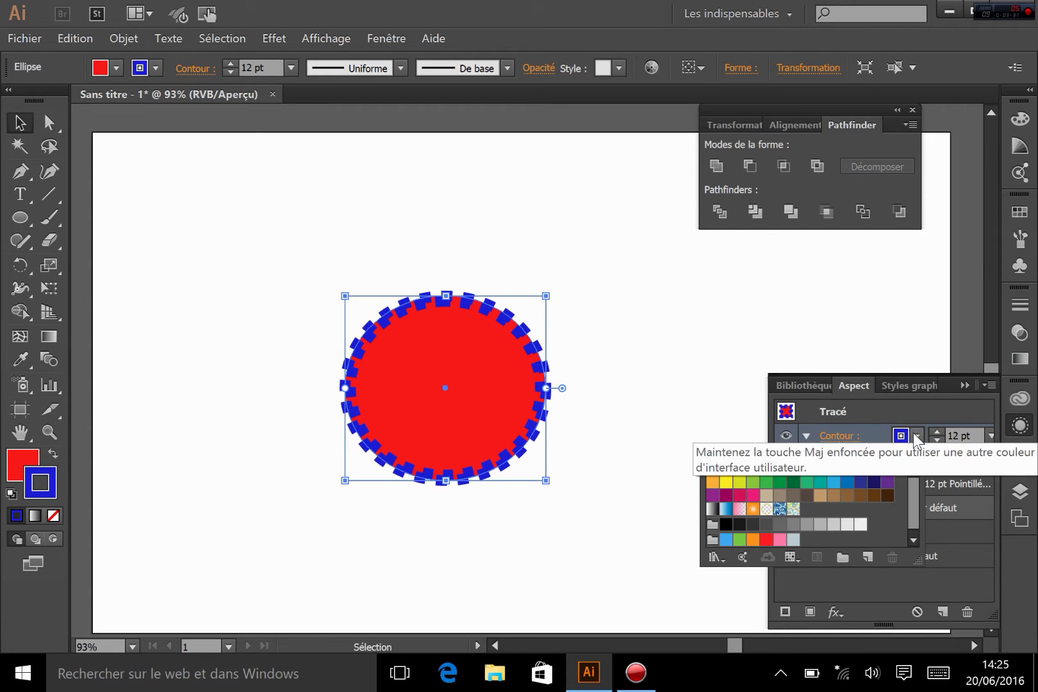
pyautogui.click(754, 495)
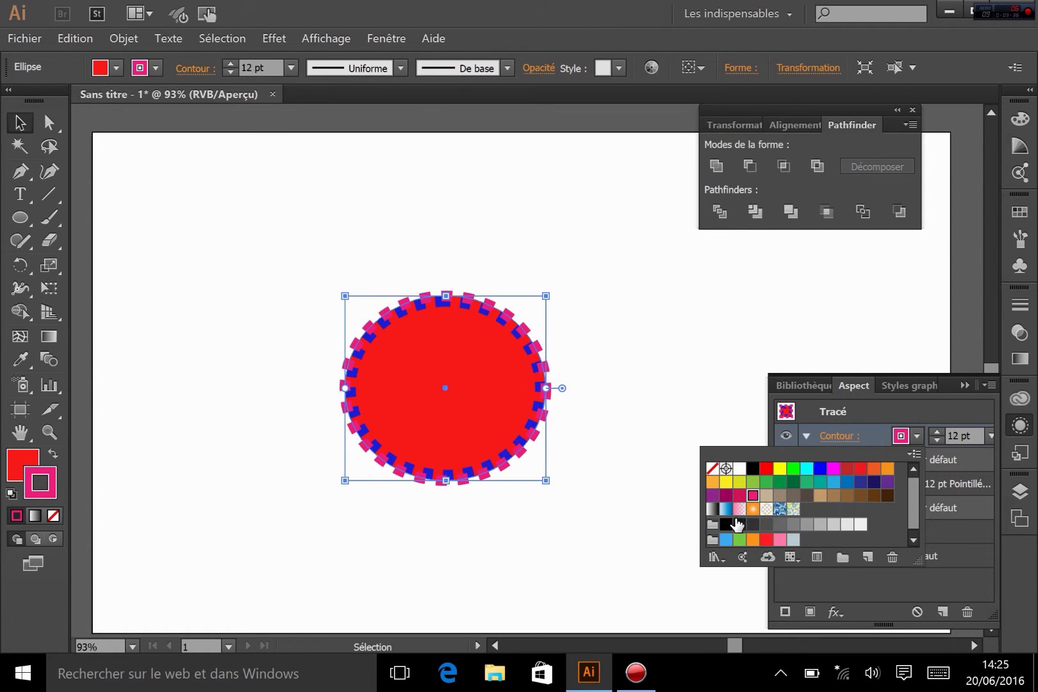
pyautogui.click(780, 470)
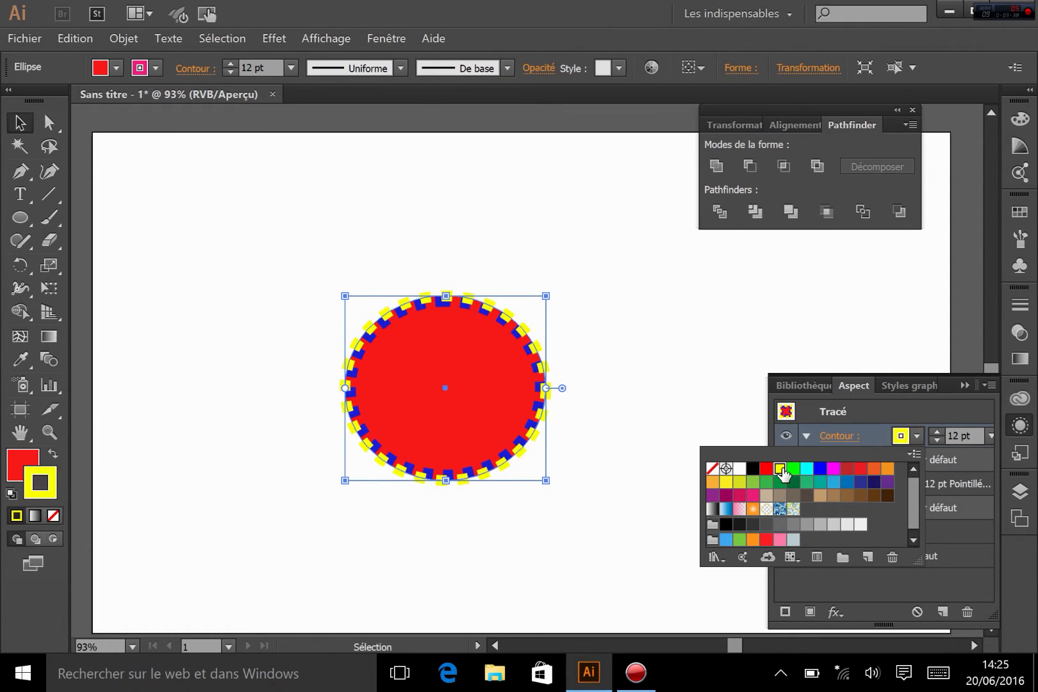
pyautogui.click(832, 435)
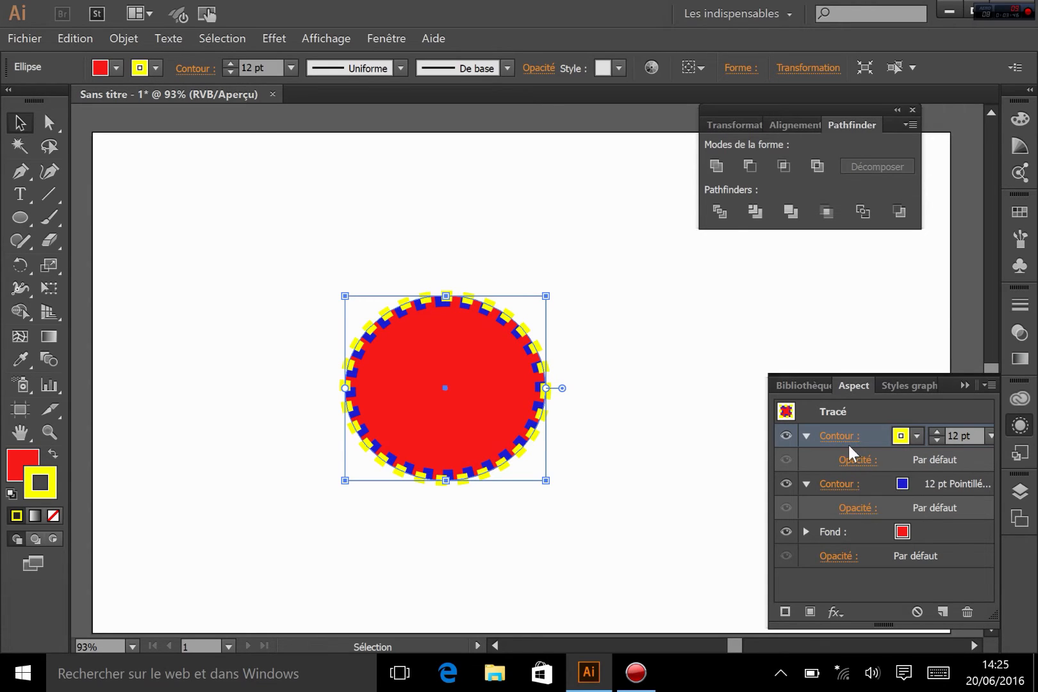
# Step: Configure the yellow stroke as a solid 19 pt line without dashes, aligned to the outside of the path
pyautogui.click(838, 438)
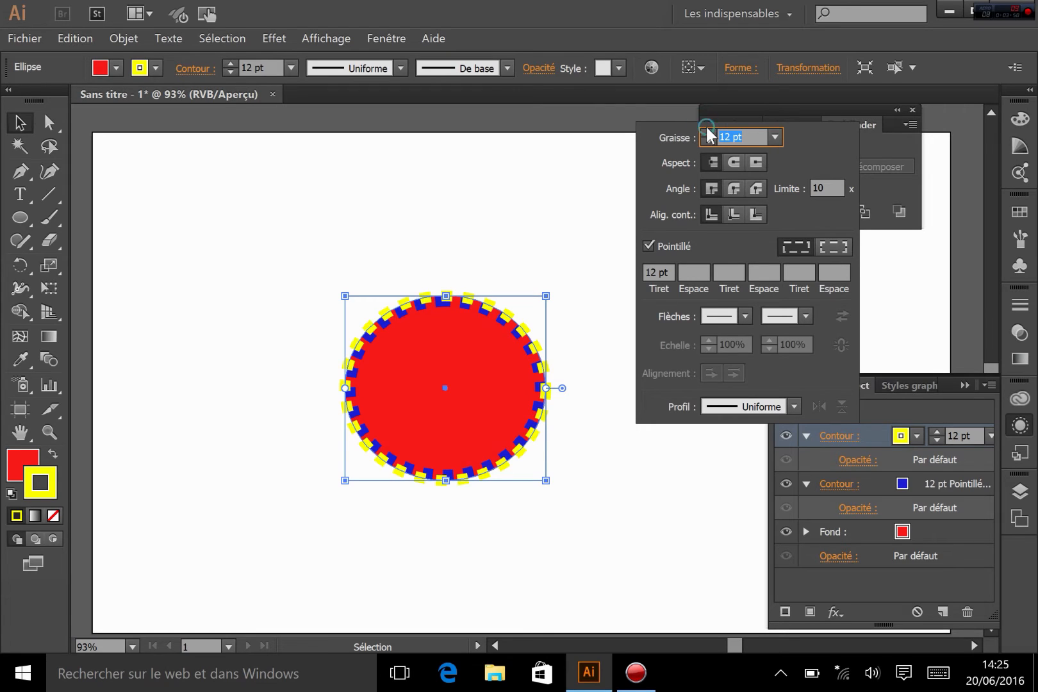
pyautogui.click(707, 133)
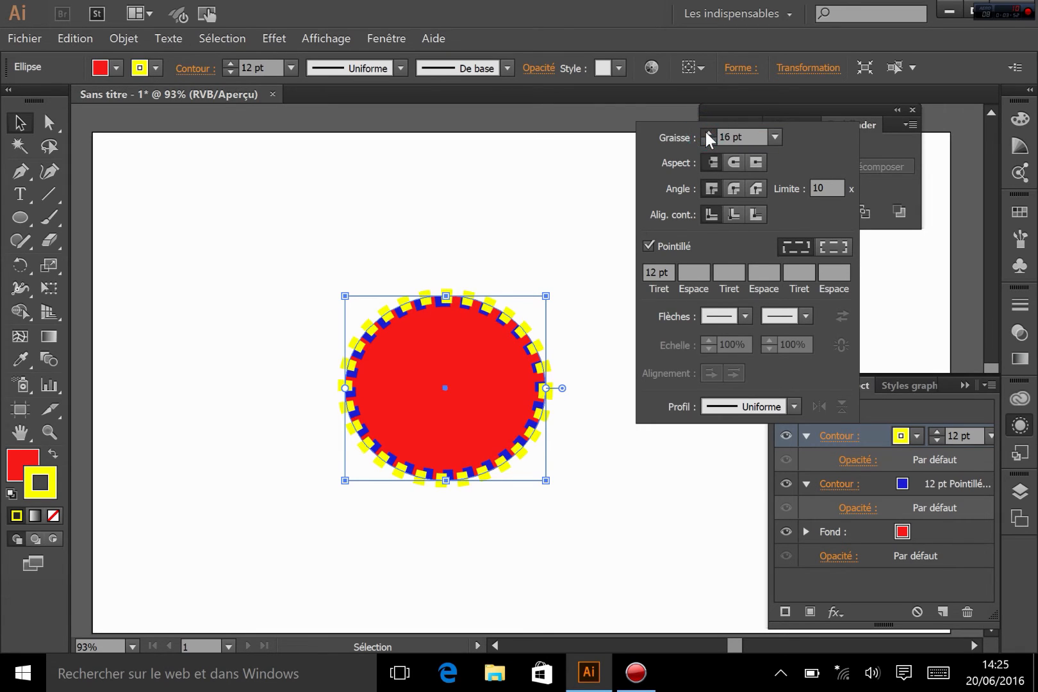
pyautogui.click(757, 212)
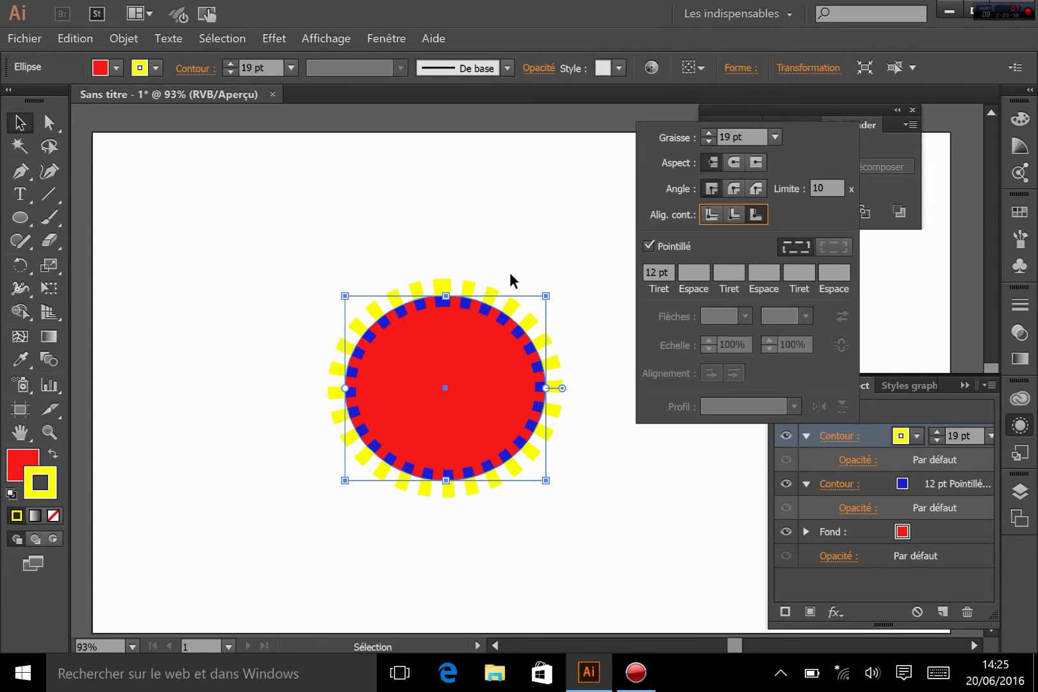
pyautogui.click(648, 246)
pyautogui.click(869, 591)
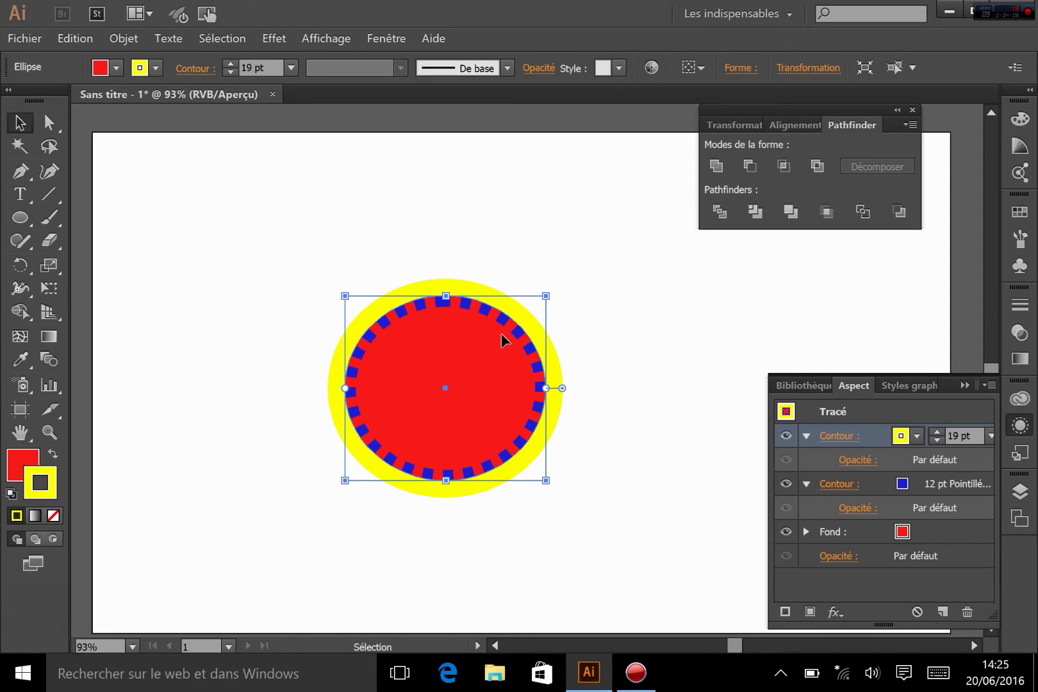
# Step: Add a second fill to the ellipse above the red one and give it the orange radial gradient swatch
pyautogui.click(864, 535)
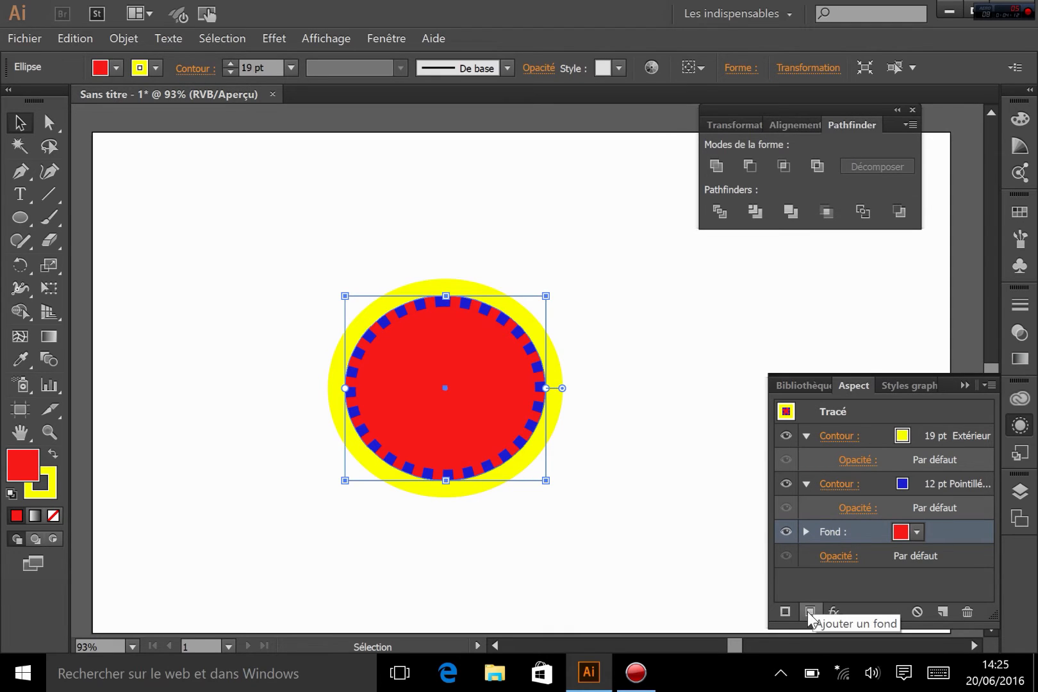
pyautogui.click(808, 612)
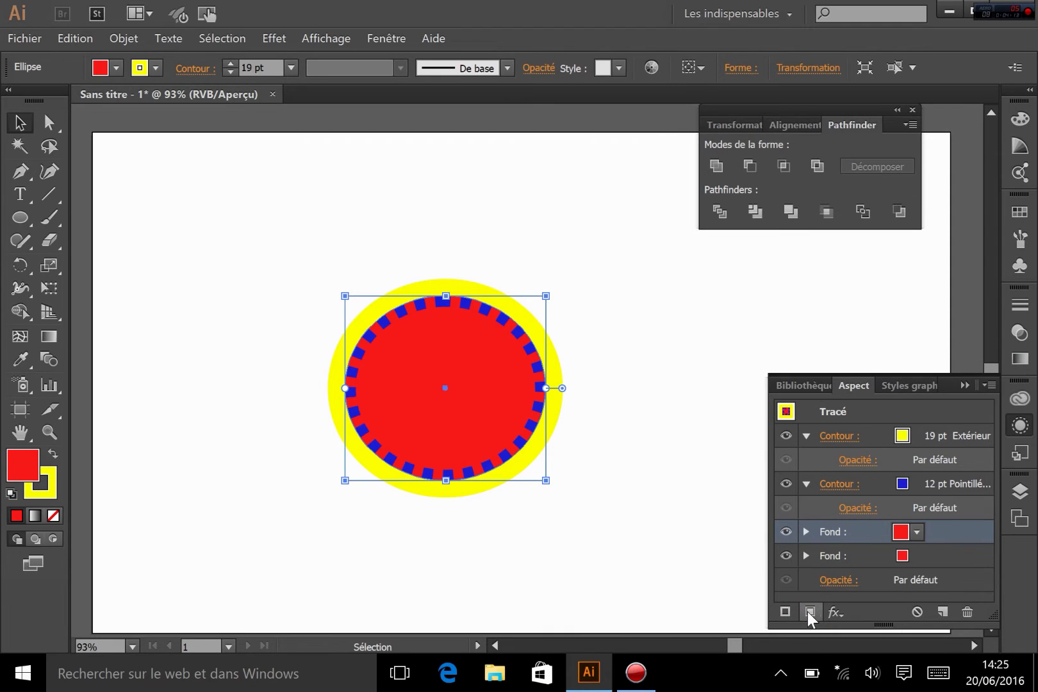
pyautogui.click(916, 533)
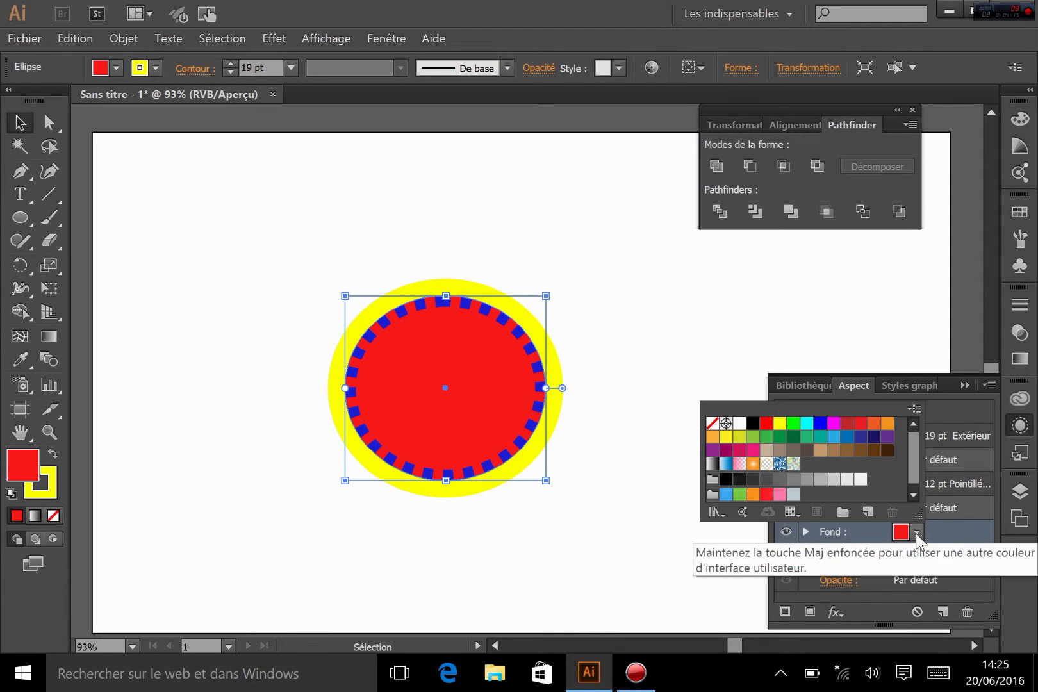
pyautogui.click(793, 464)
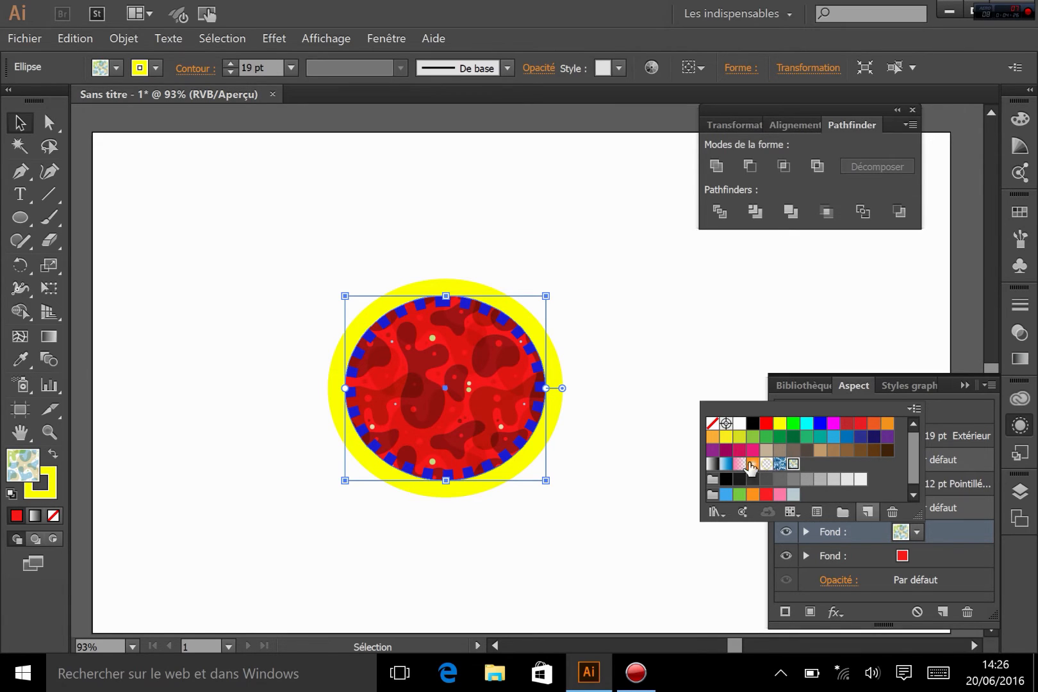
pyautogui.click(754, 464)
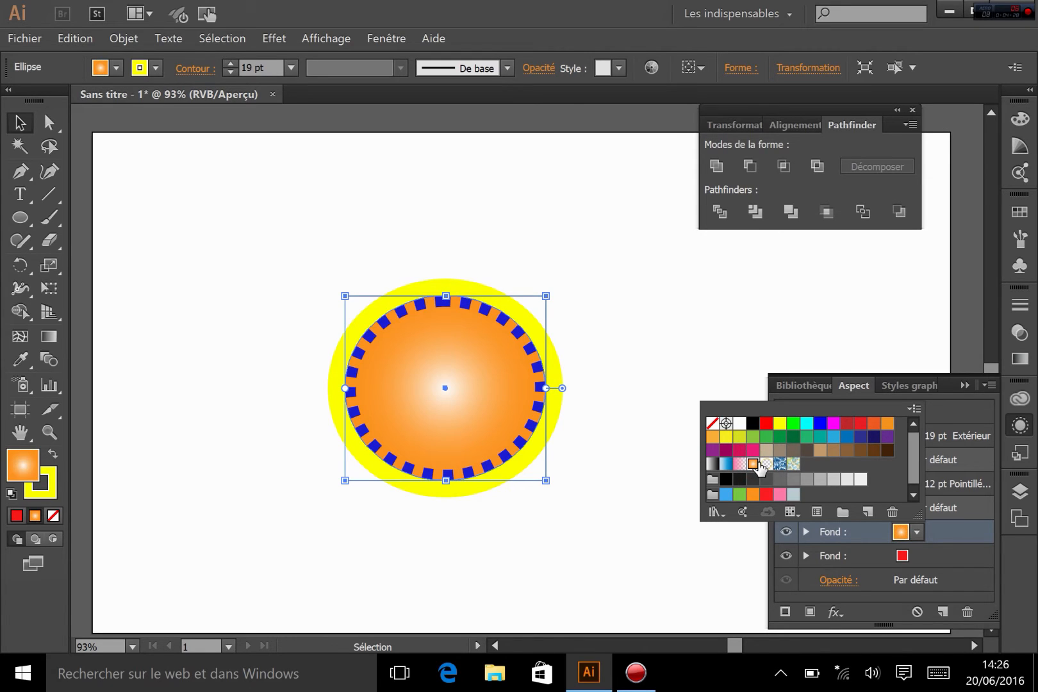
pyautogui.click(958, 538)
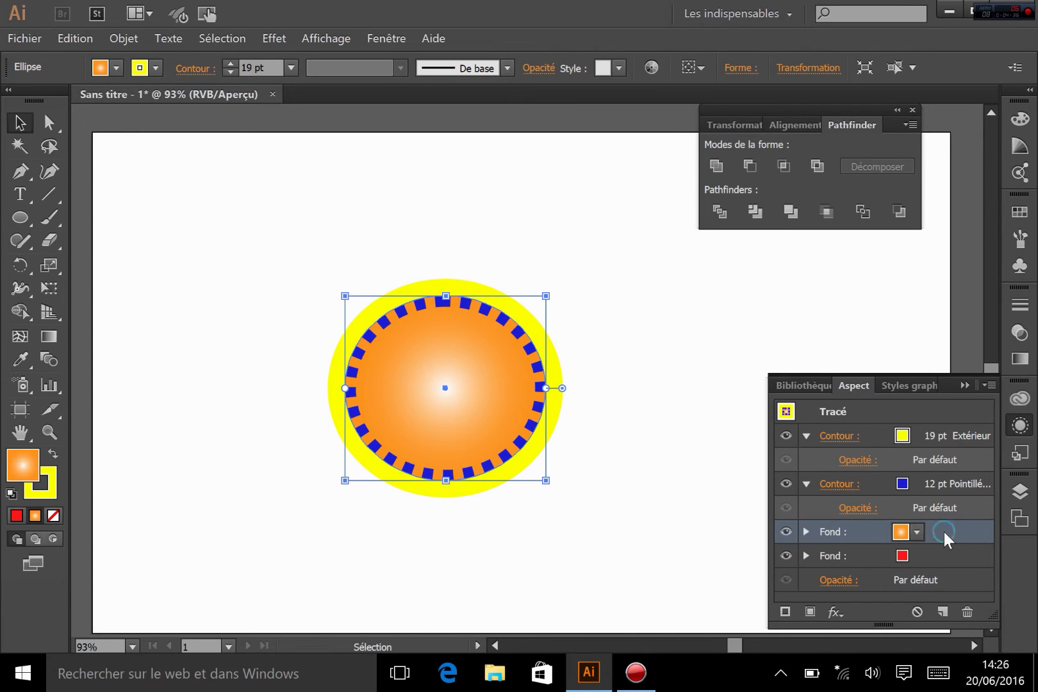
# Step: Move the orange gradient fill below the red fill and open the red fill's opacity options
pyautogui.moveTo(944, 532); pyautogui.dragTo(942, 566)
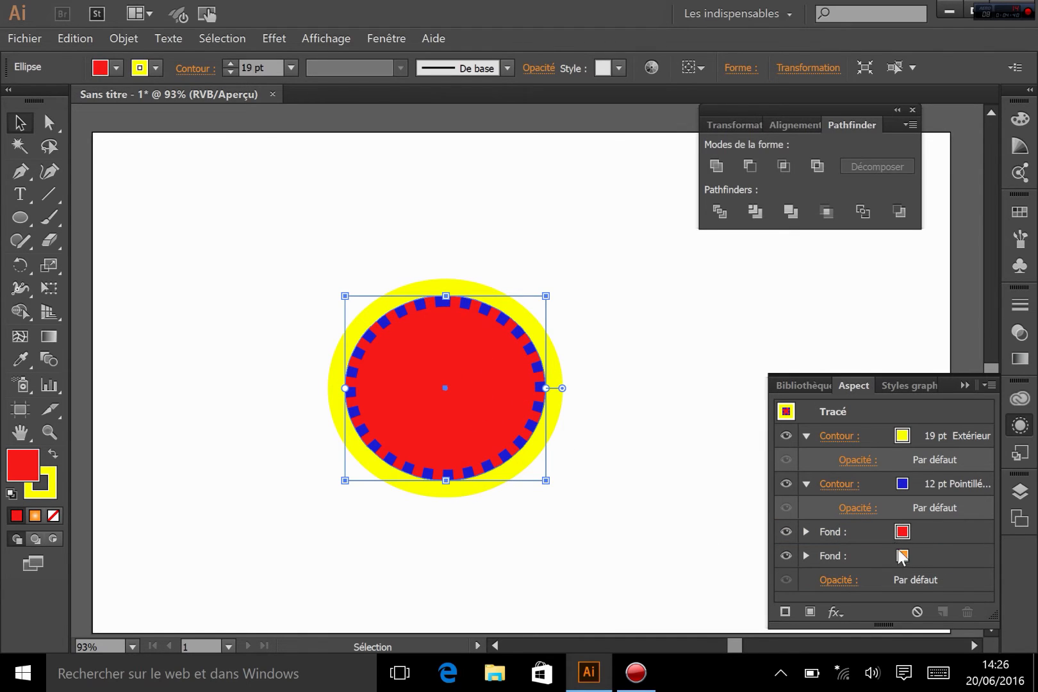
pyautogui.click(941, 534)
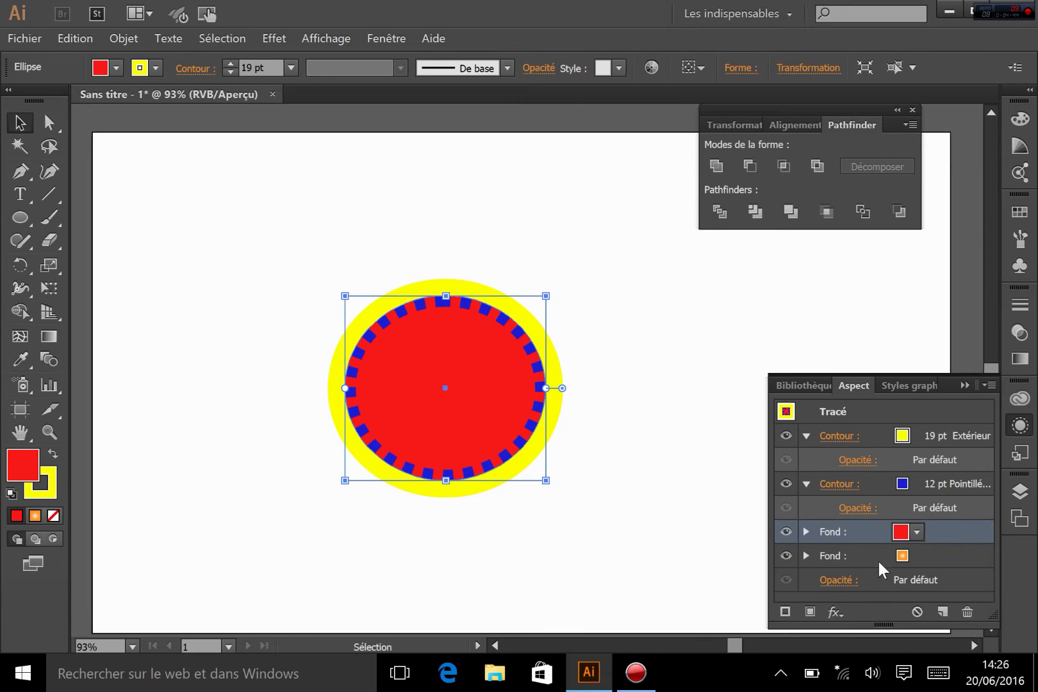
pyautogui.click(806, 532)
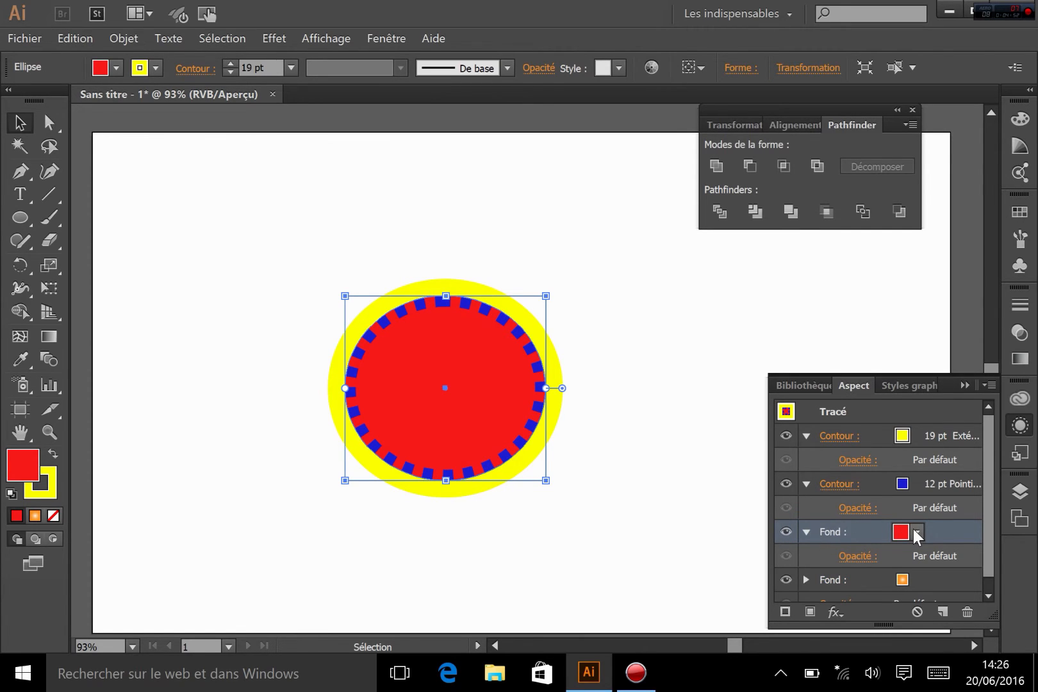
pyautogui.click(857, 557)
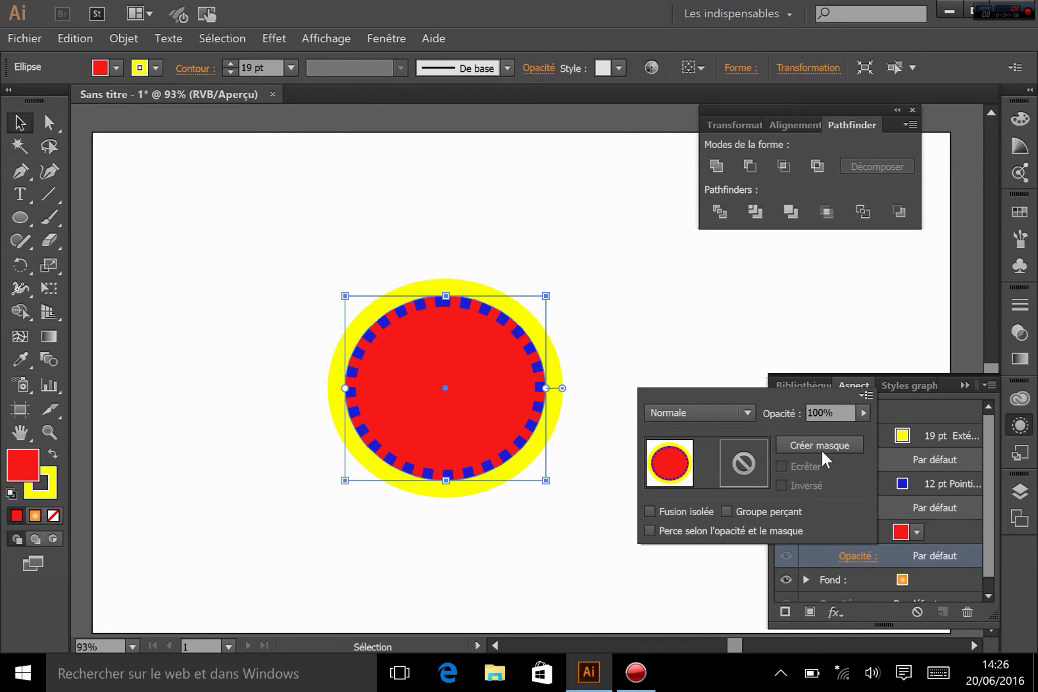
# Step: Try the red fill at 44% opacity and return it to 100%
pyautogui.click(864, 414)
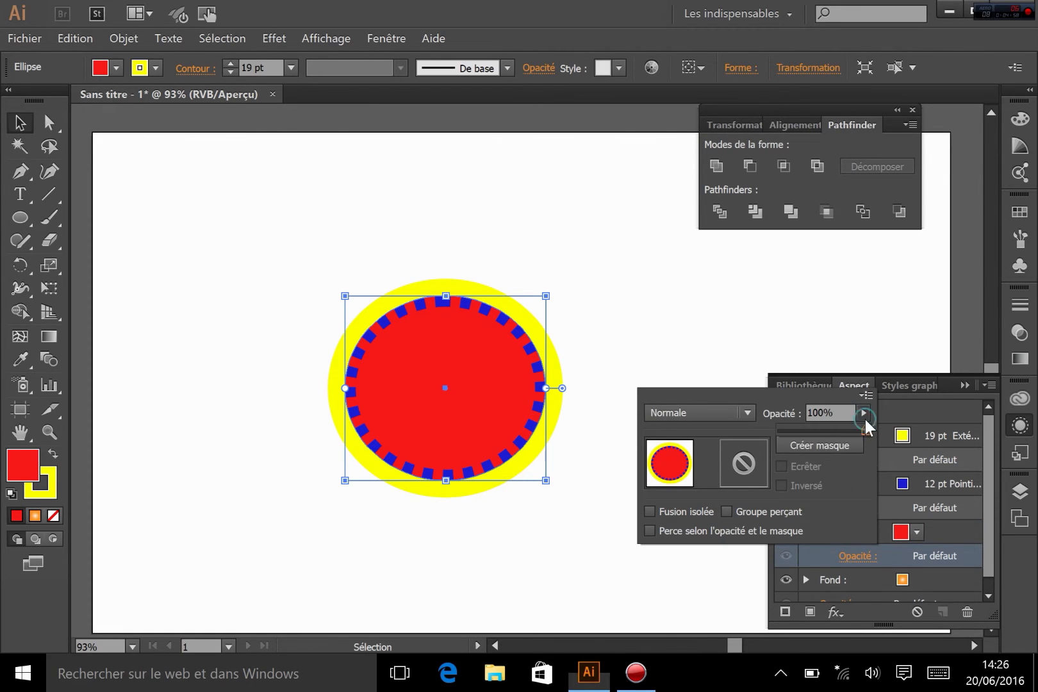
pyautogui.click(819, 430)
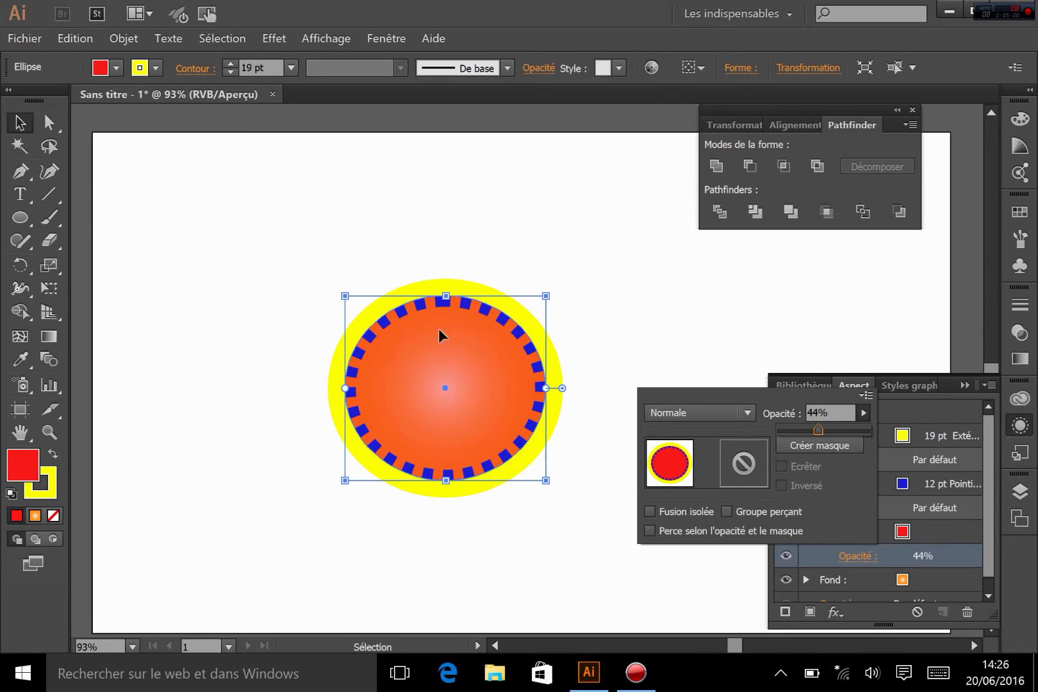
pyautogui.click(865, 430)
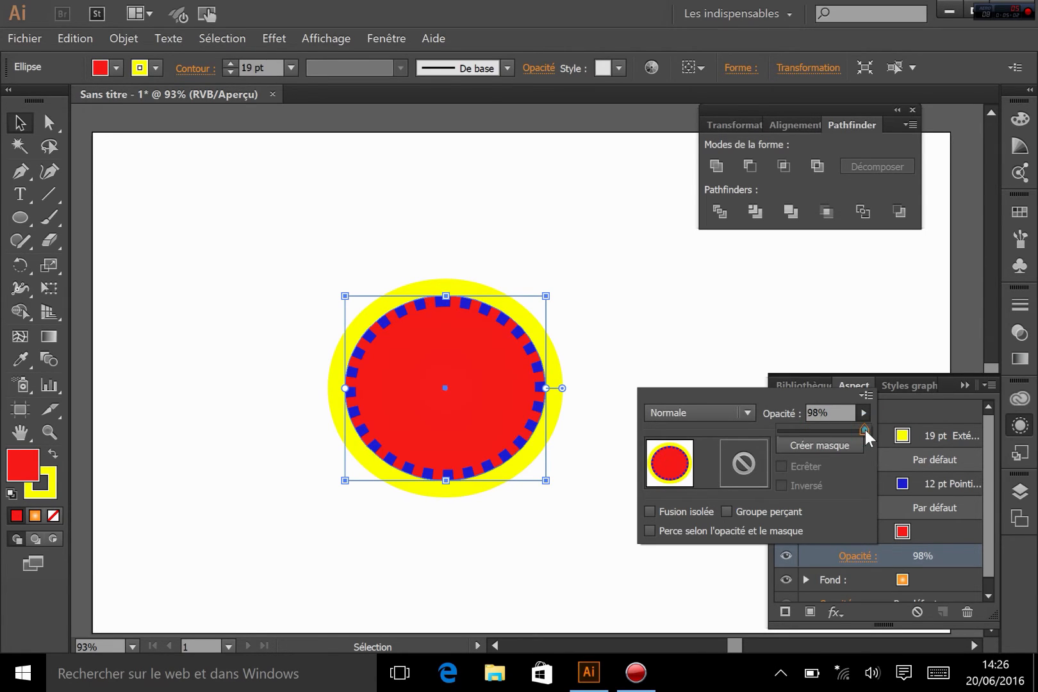
# Step: Try the Incrustation, Différence, Teinte and Obscurcir blending modes on the red fill, ending with Produit
pyautogui.click(732, 413)
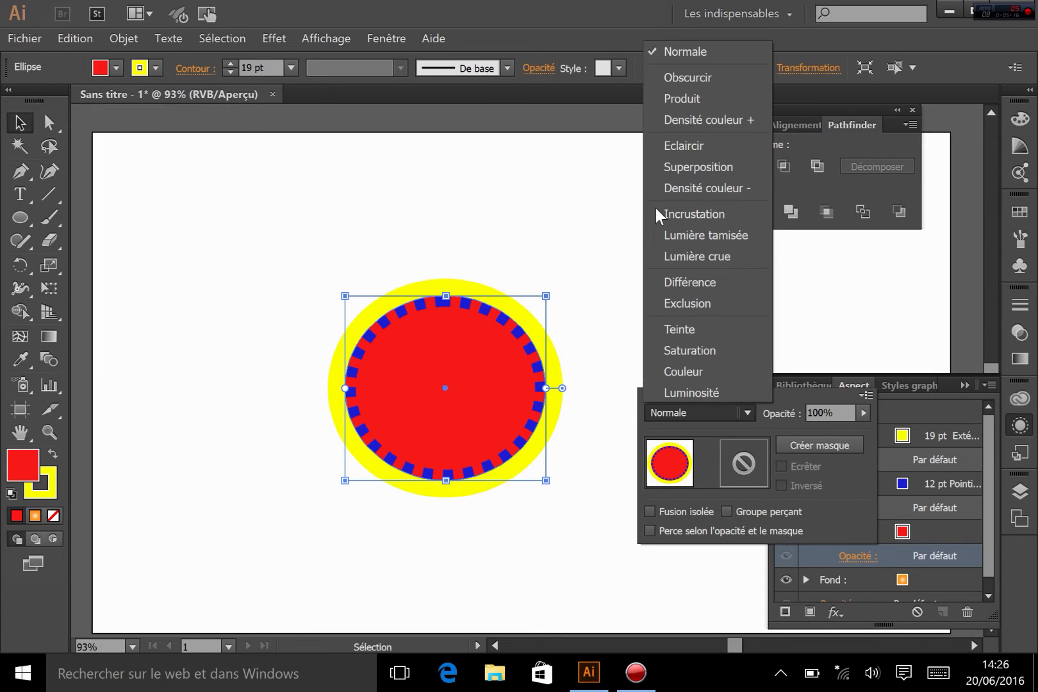
pyautogui.click(690, 214)
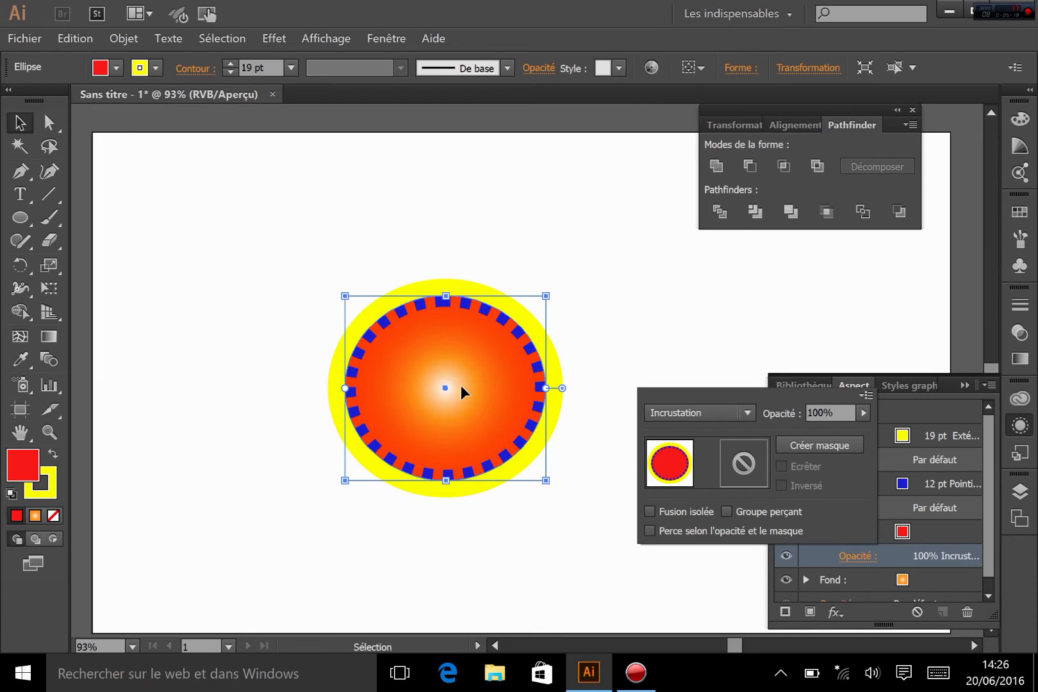
pyautogui.click(671, 419)
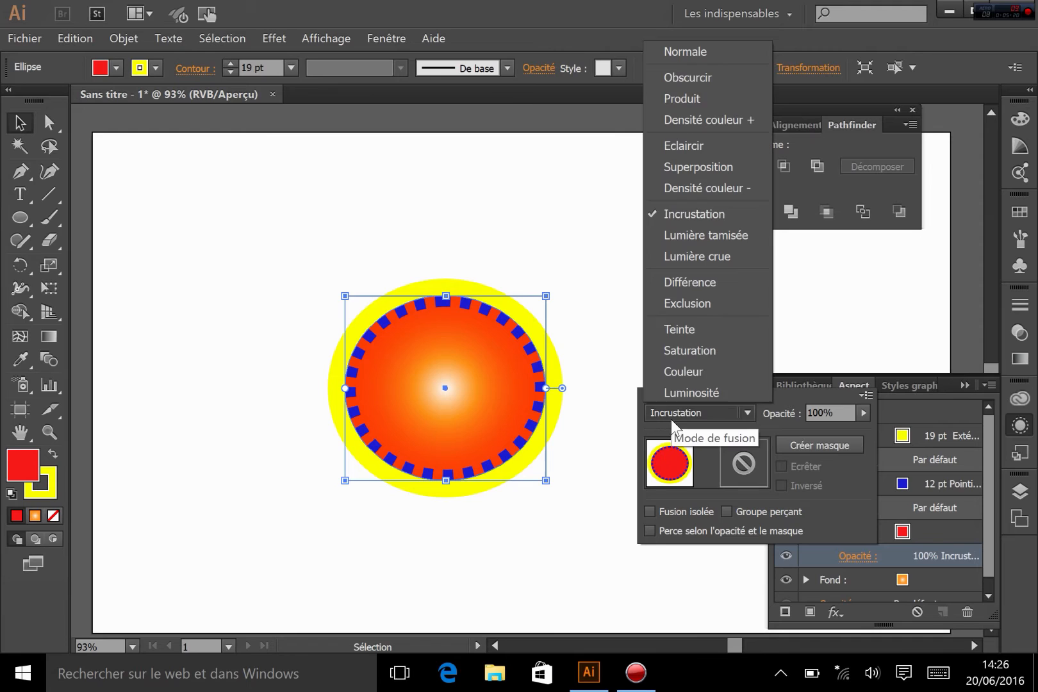
pyautogui.click(705, 283)
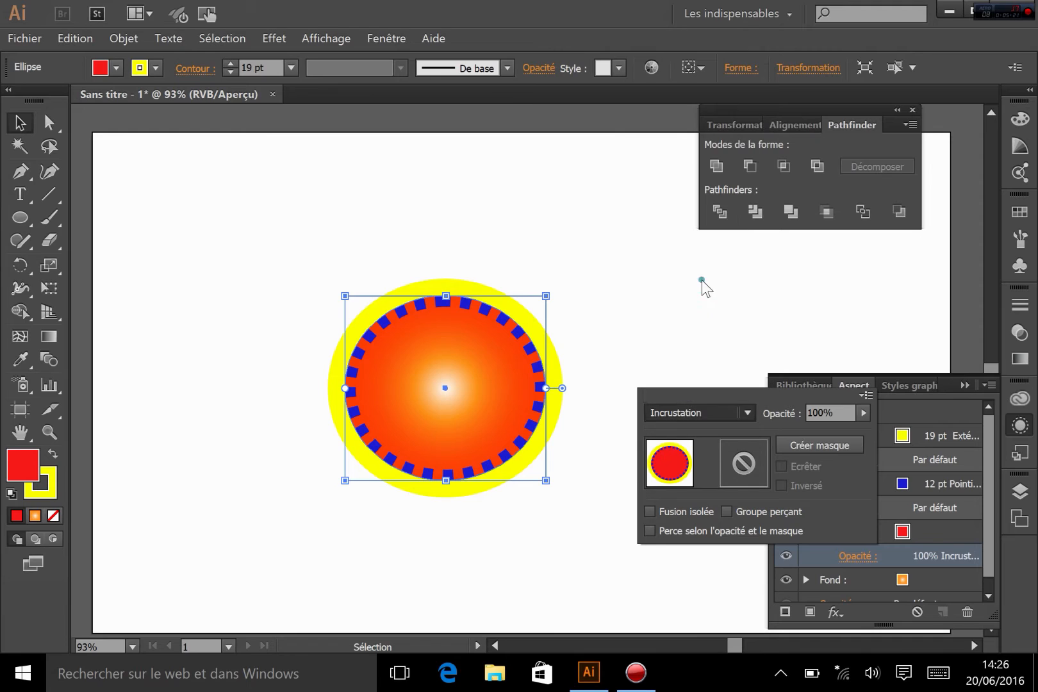
pyautogui.click(692, 410)
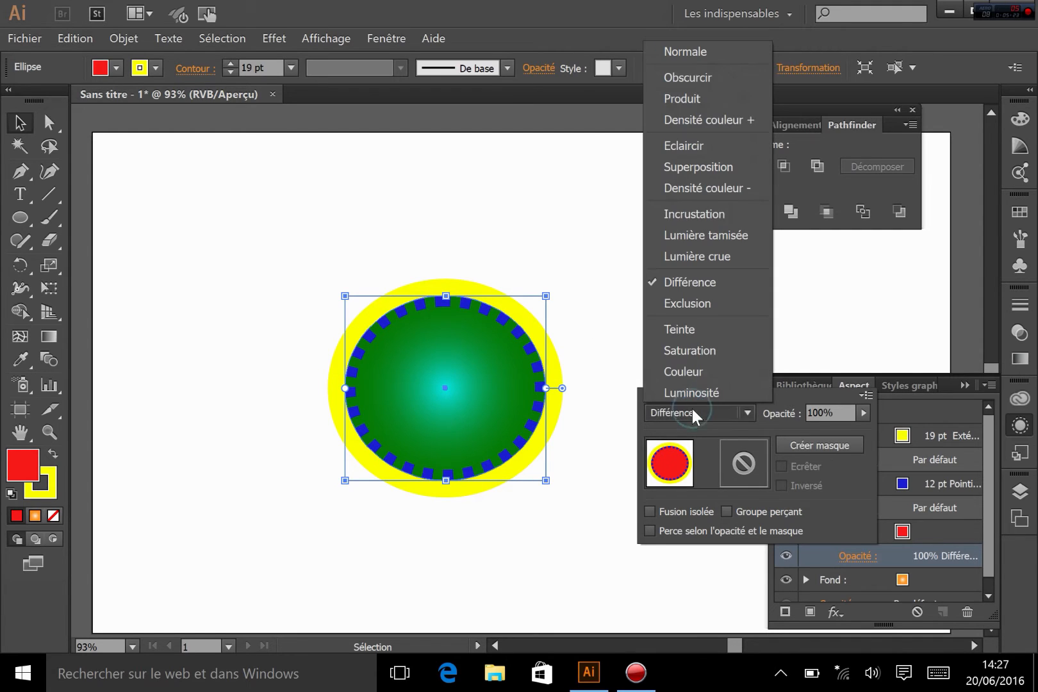
pyautogui.click(695, 331)
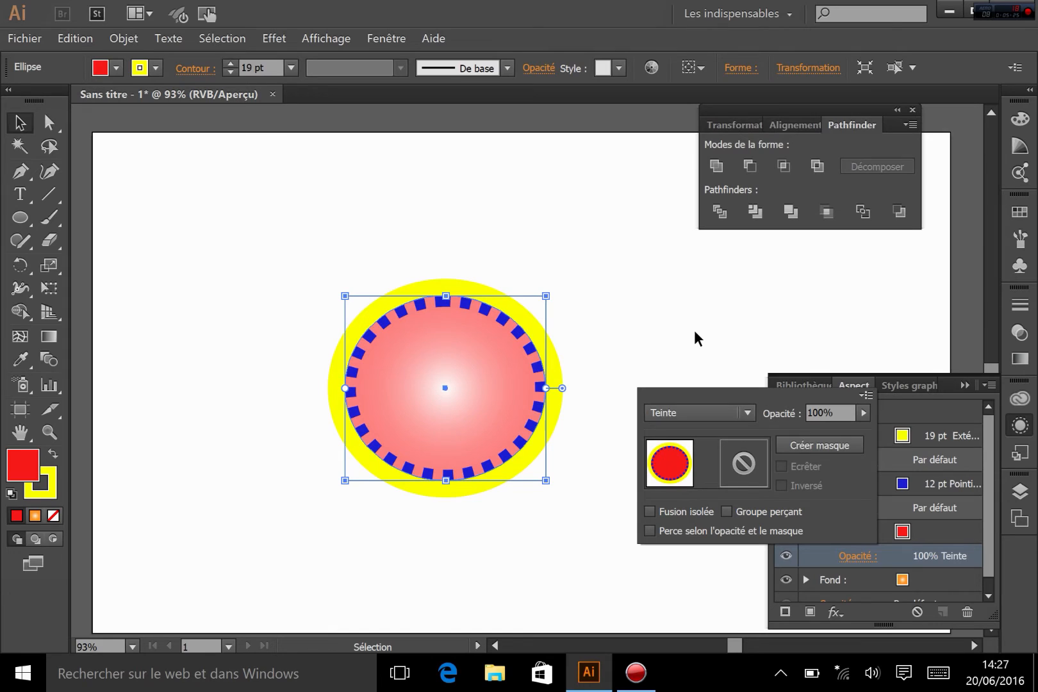
pyautogui.click(673, 410)
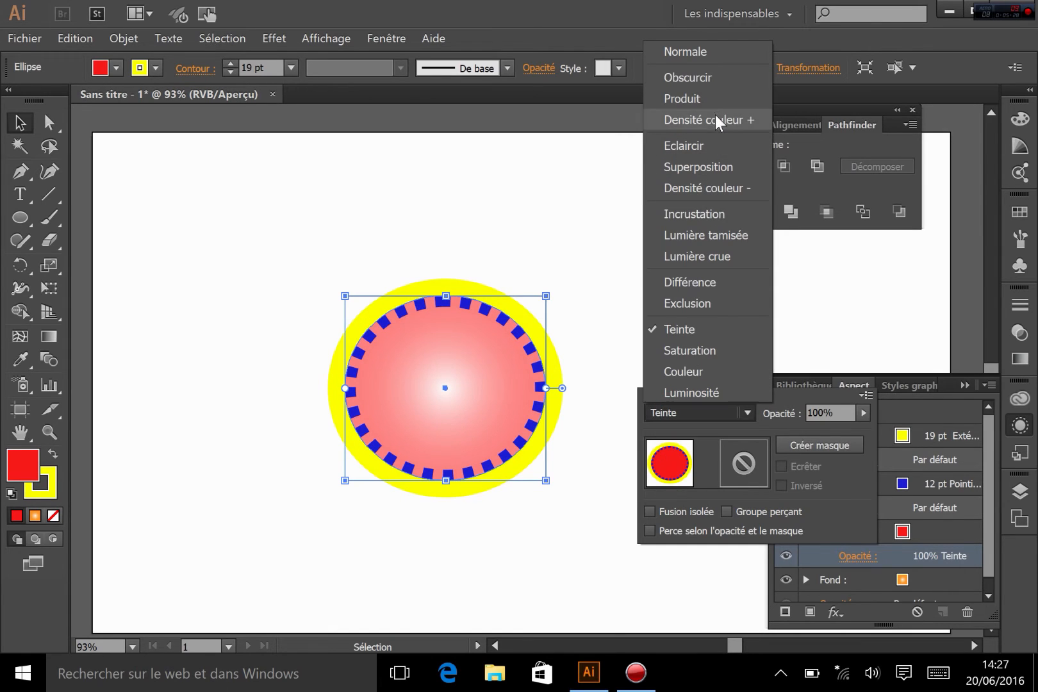
pyautogui.click(702, 85)
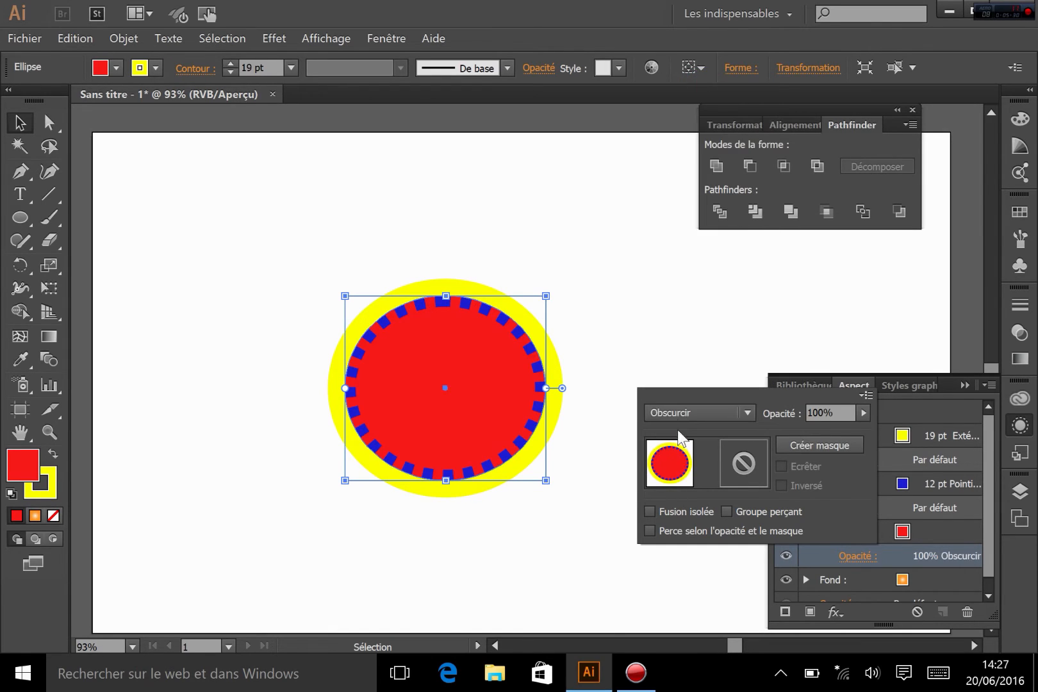
pyautogui.click(675, 410)
pyautogui.click(685, 99)
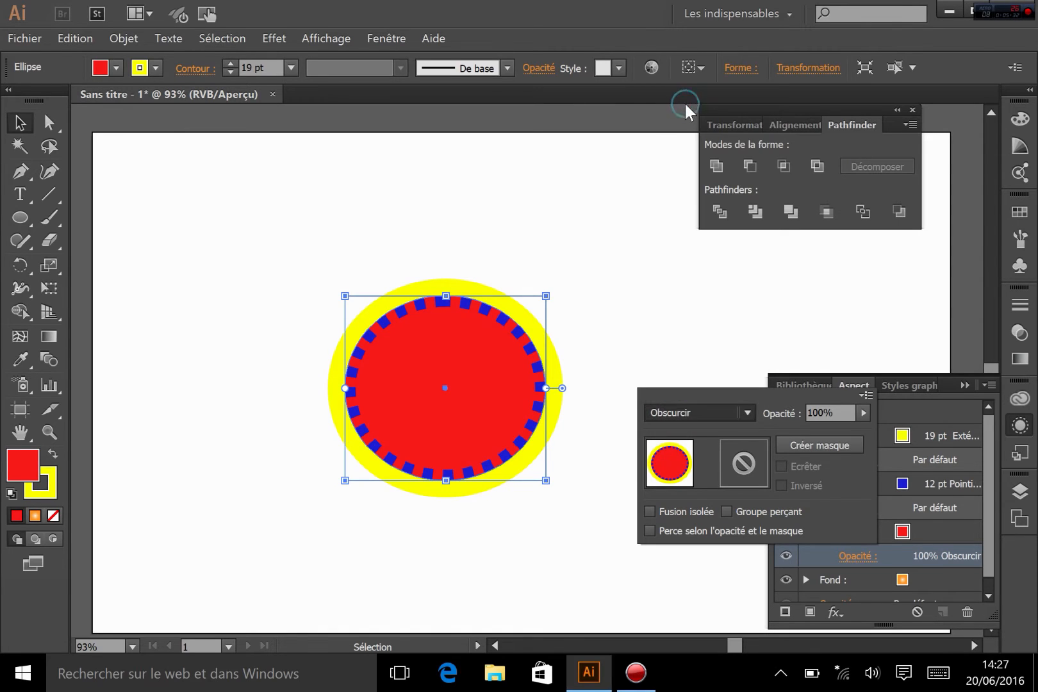
# Step: Try the Eclaircir blending mode on the red fill, then settle on Superposition at 100% opacity
pyautogui.click(685, 412)
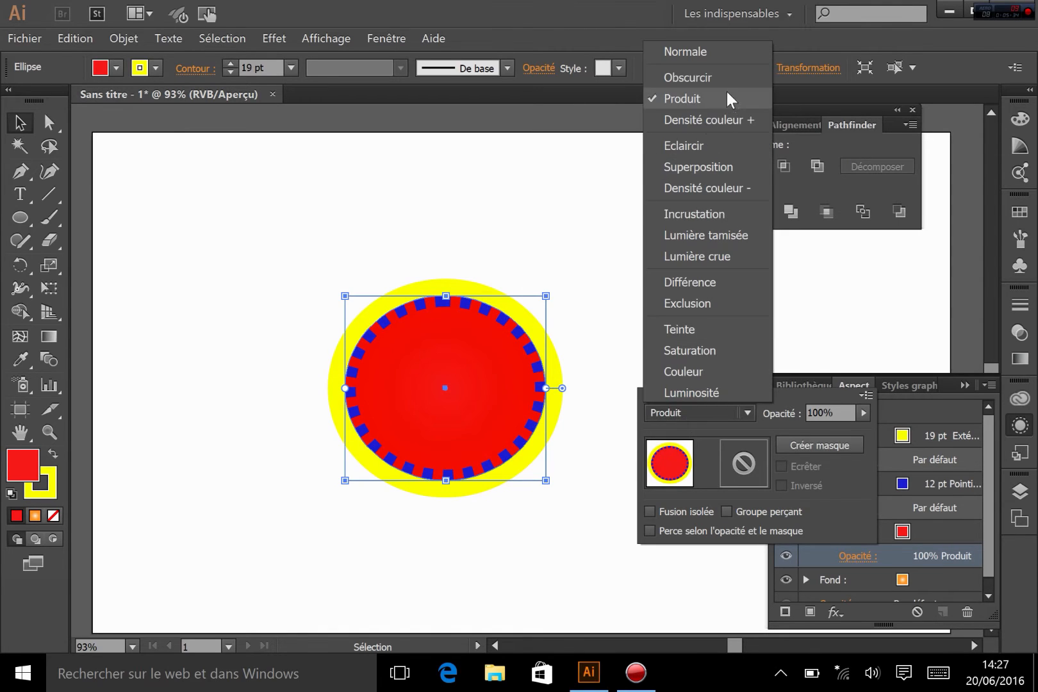
pyautogui.click(694, 149)
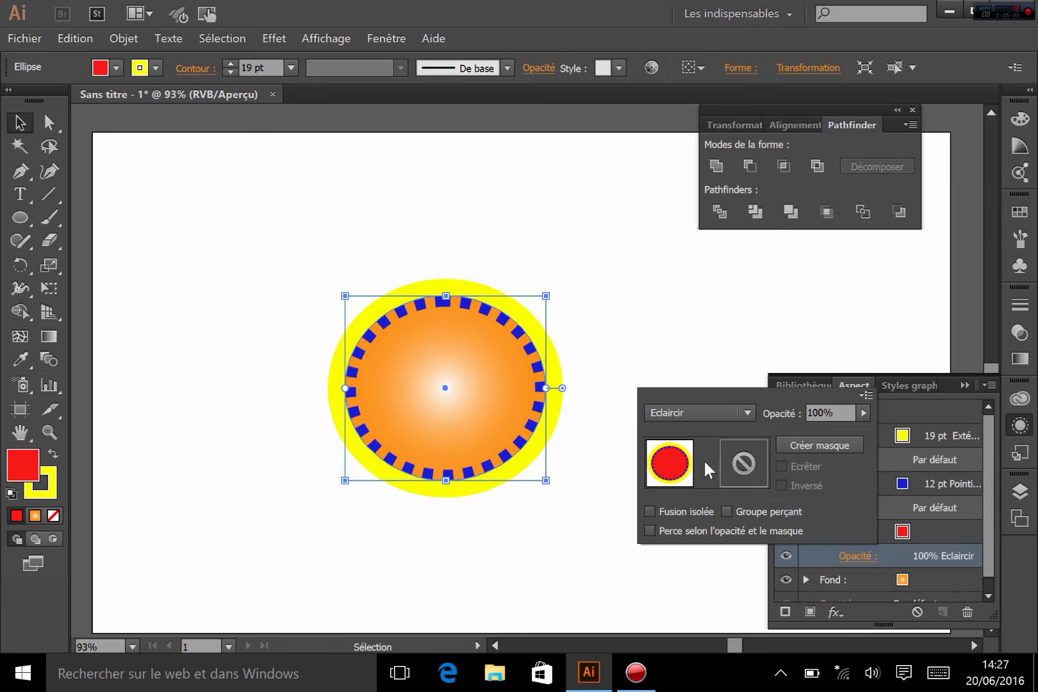
pyautogui.click(699, 413)
pyautogui.click(709, 168)
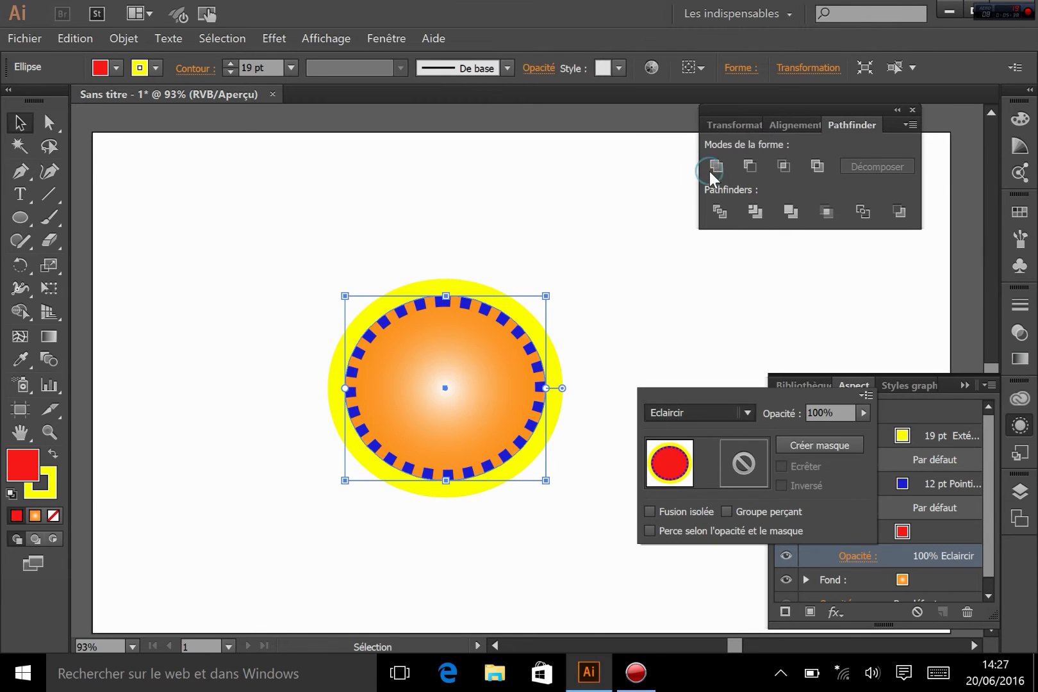
pyautogui.click(687, 413)
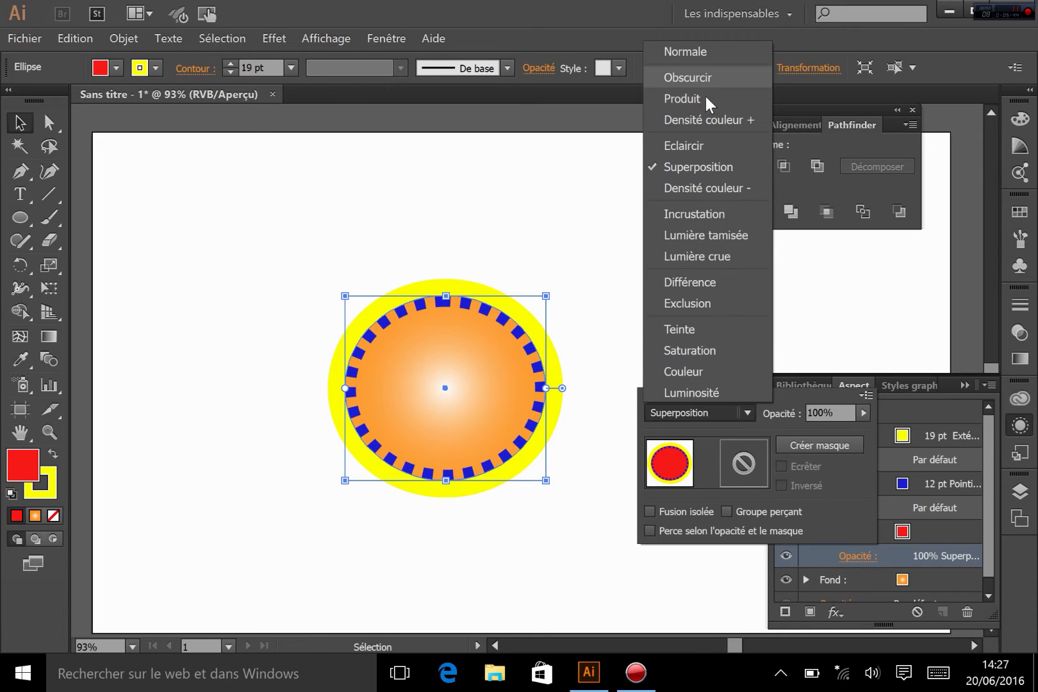
pyautogui.click(868, 601)
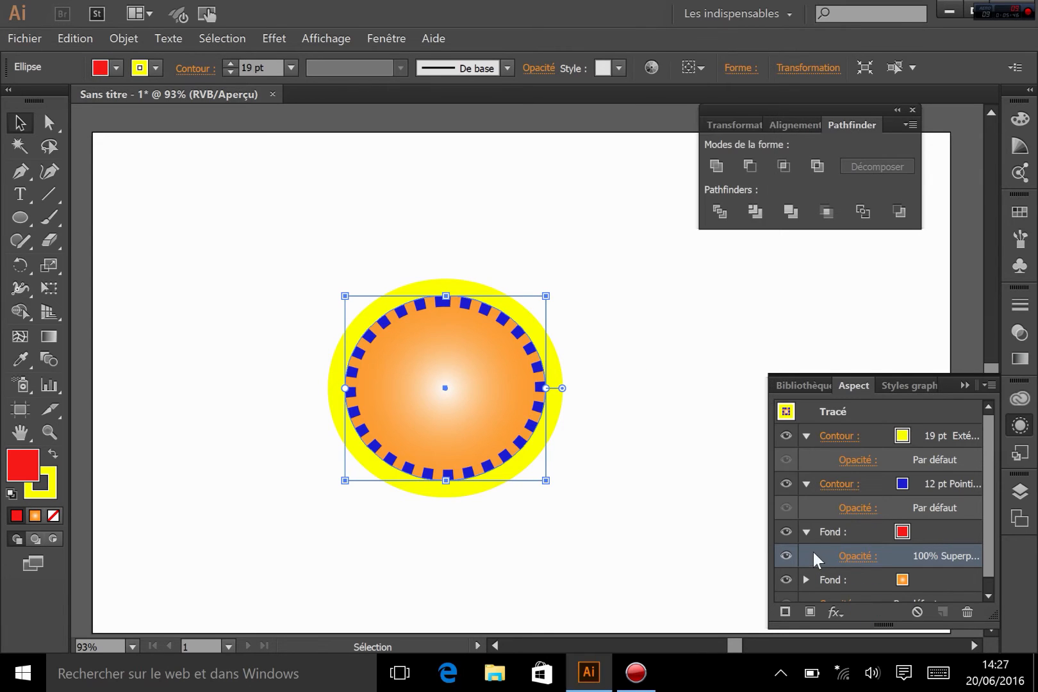
# Step: Collapse the details of the red fill and of both strokes in the ellipse's appearance list
pyautogui.click(803, 532)
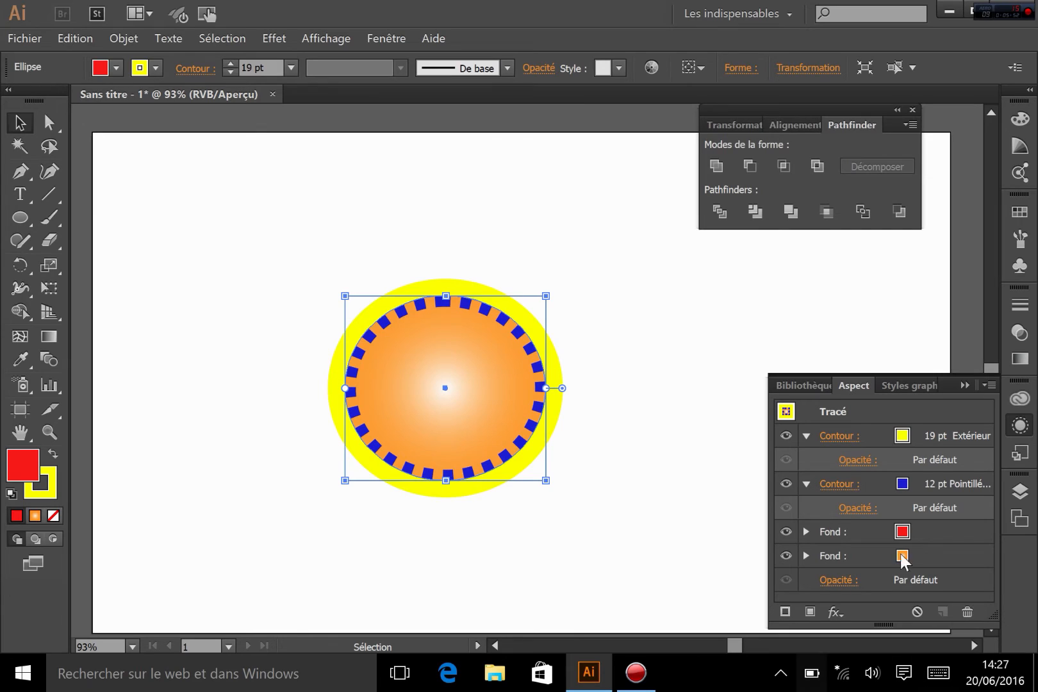
pyautogui.click(805, 482)
pyautogui.click(806, 435)
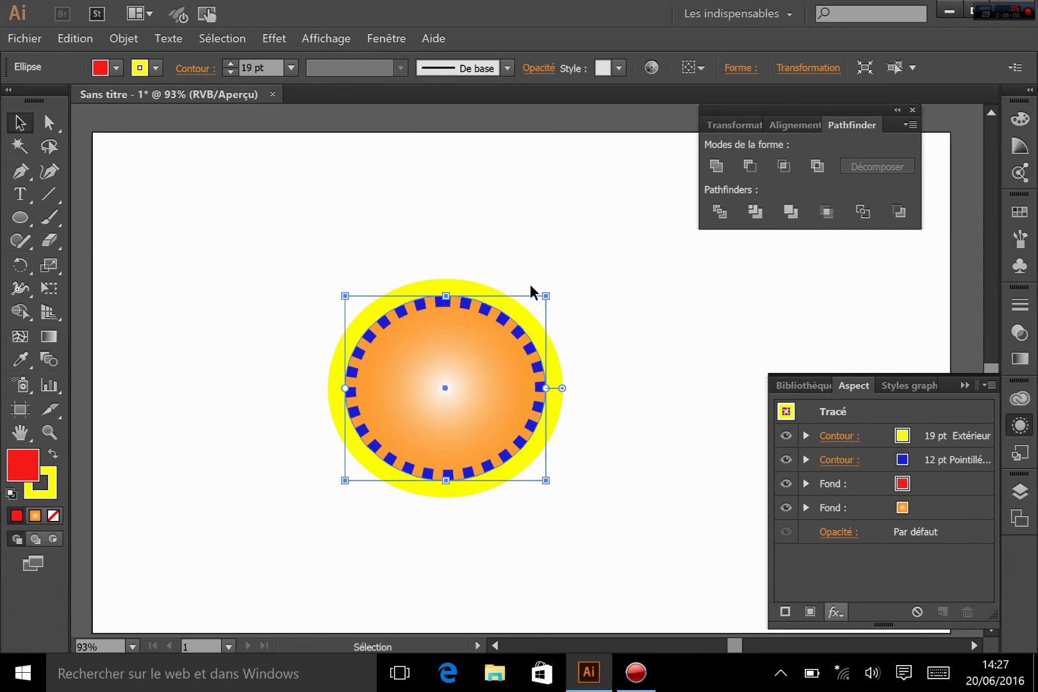
# Step: Add an Ombre portée effect in Produit mode at 75% opacity, 7 px offsets and 5 px blur, and move it onto the blue dashed stroke
pyautogui.click(276, 37)
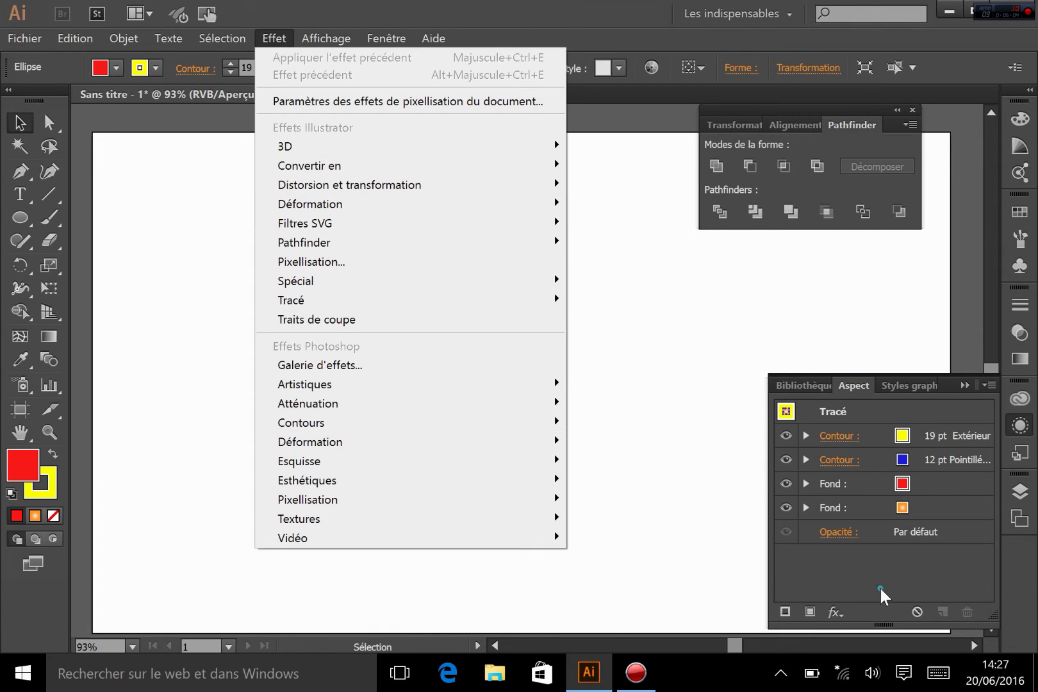
pyautogui.click(881, 588)
pyautogui.click(837, 610)
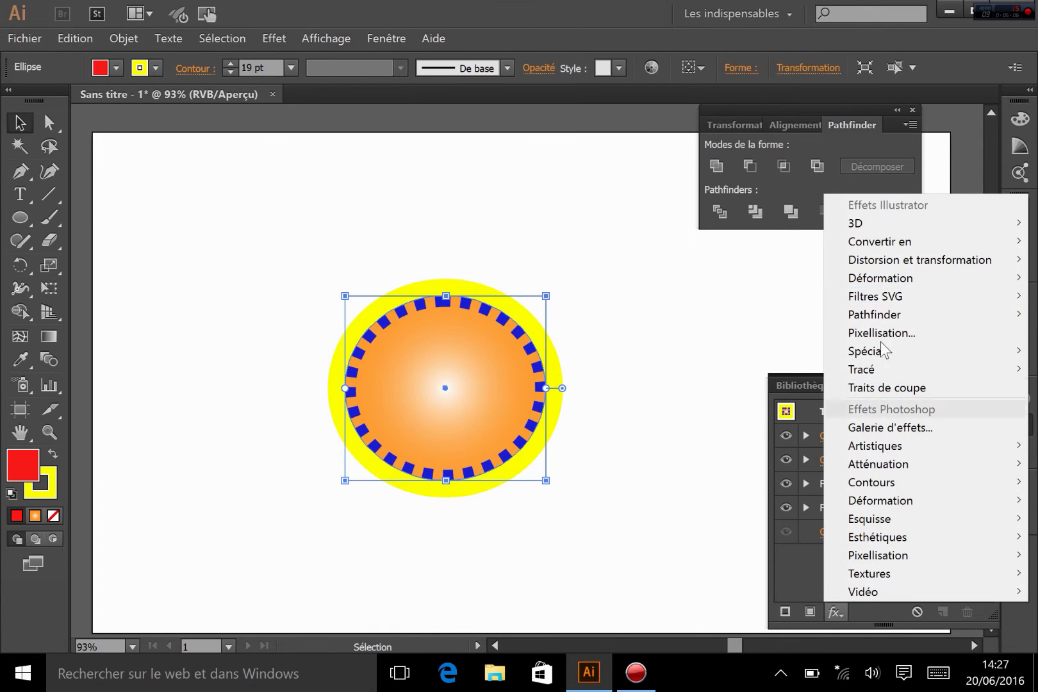
pyautogui.moveTo(887, 226)
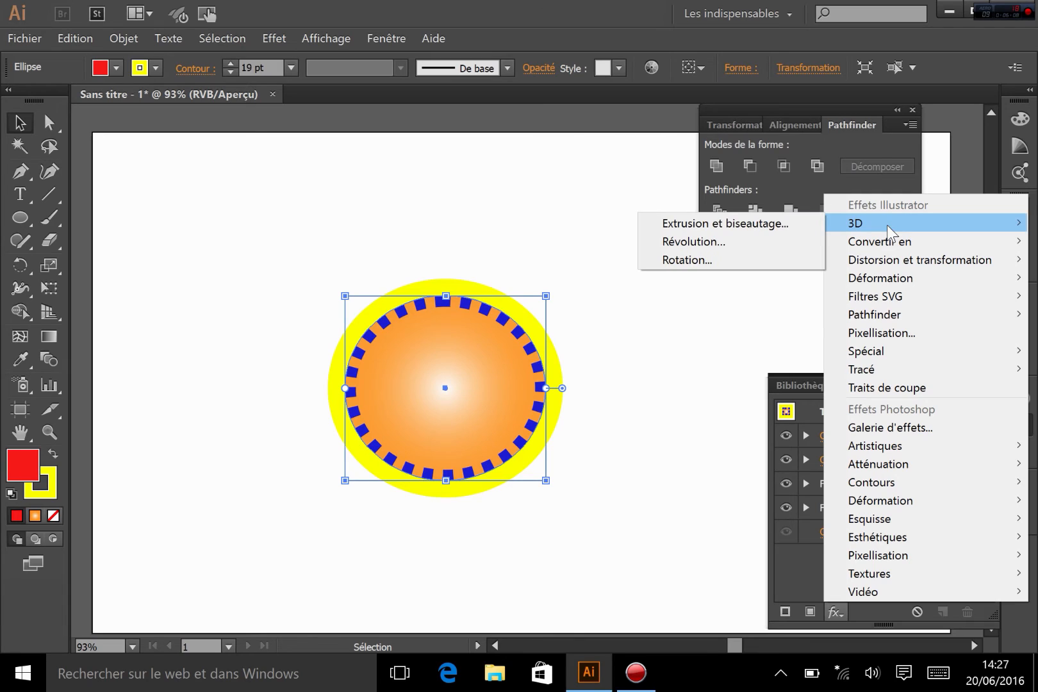
pyautogui.moveTo(886, 354)
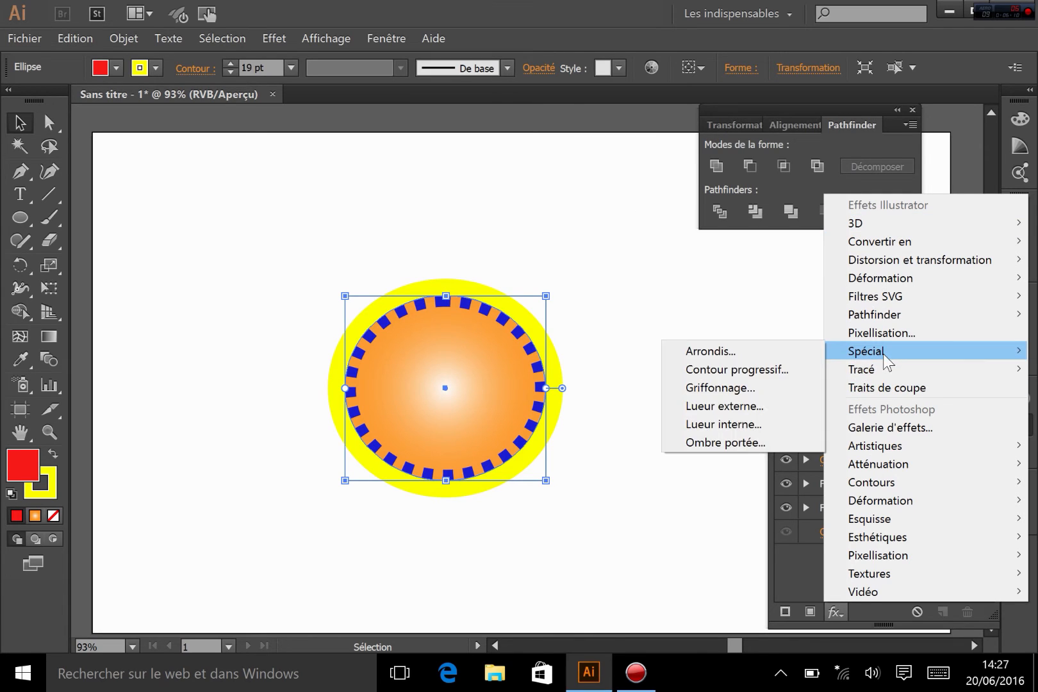
pyautogui.click(758, 444)
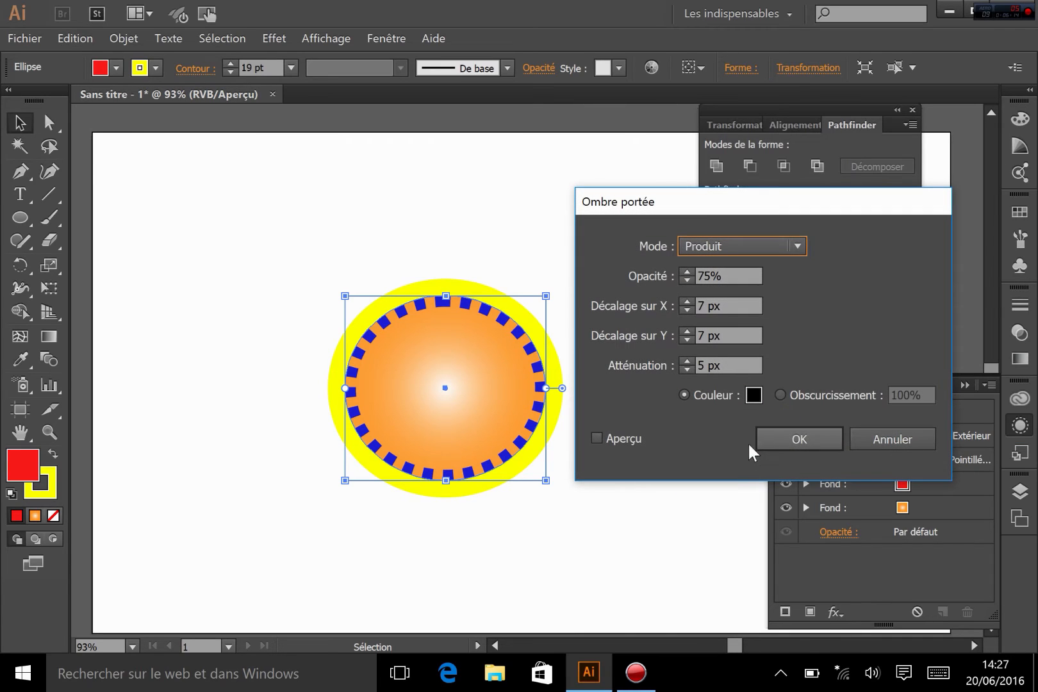
pyautogui.click(785, 441)
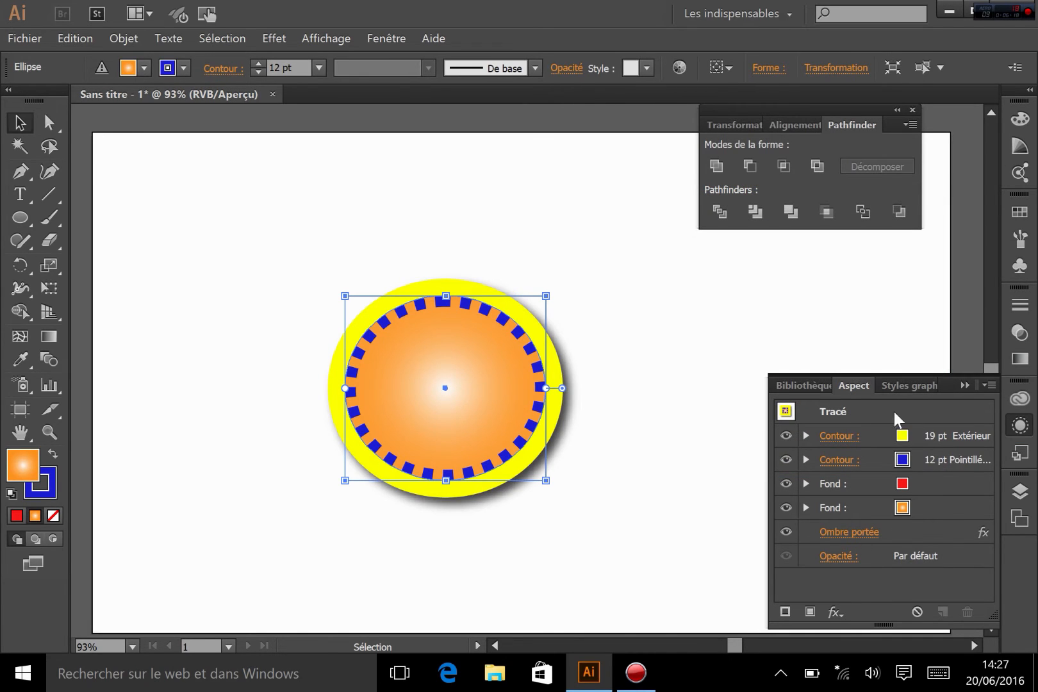
pyautogui.click(905, 528)
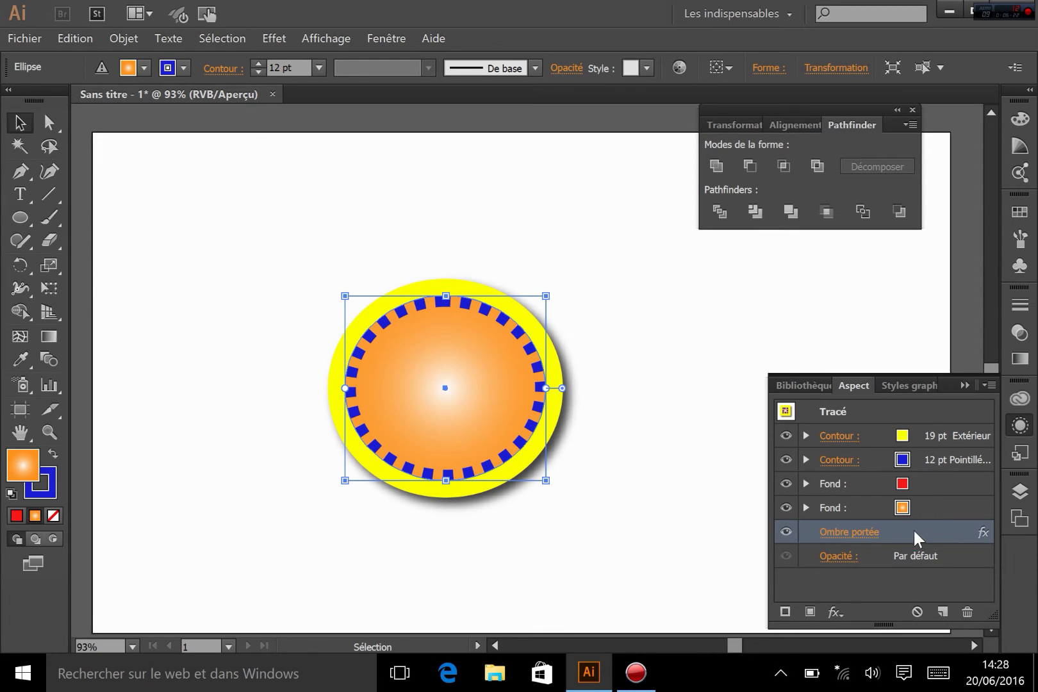
pyautogui.moveTo(914, 528); pyautogui.dragTo(873, 458)
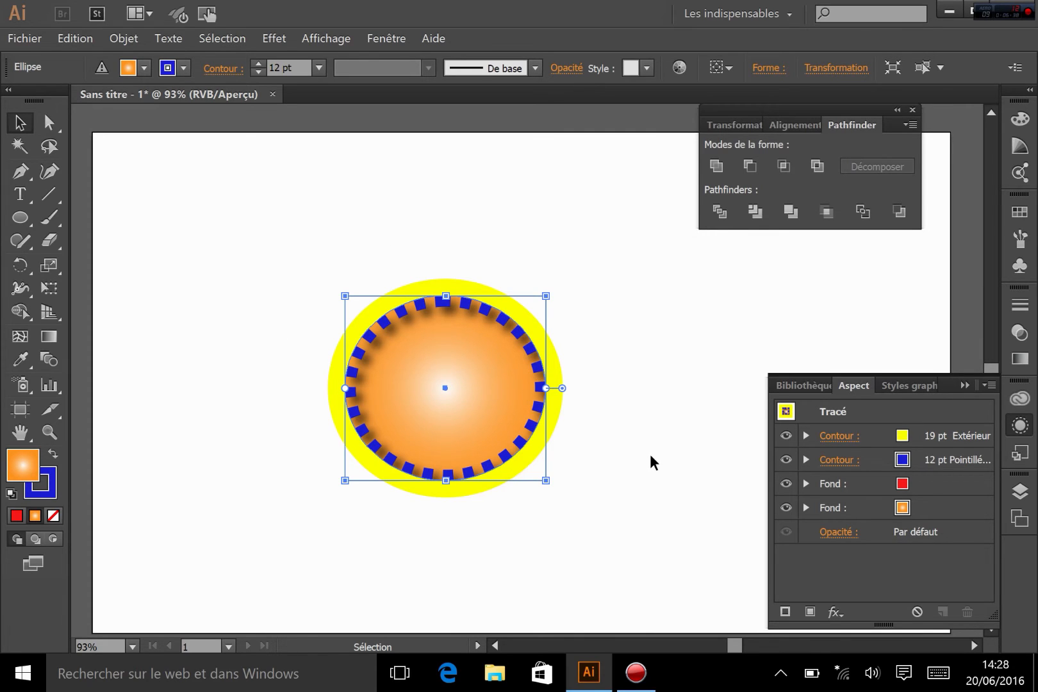
# Step: Add a 3D Extrusion et biseautage effect with Hors axe avant position and 50 pt depth, and move it onto the yellow stroke
pyautogui.click(835, 613)
pyautogui.moveTo(856, 225)
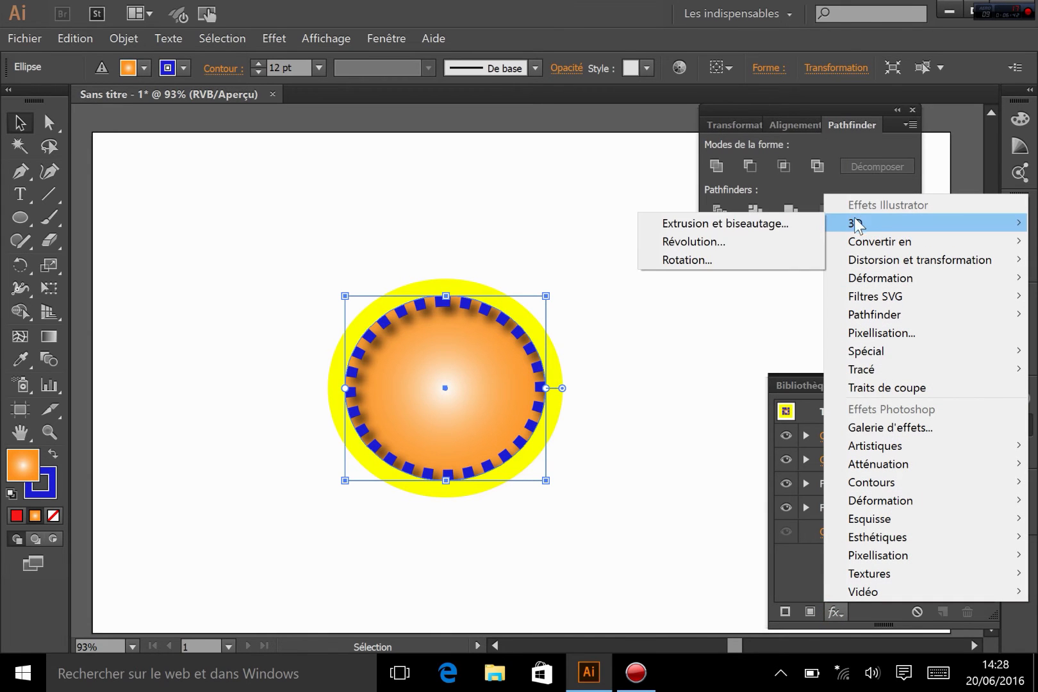
pyautogui.click(760, 225)
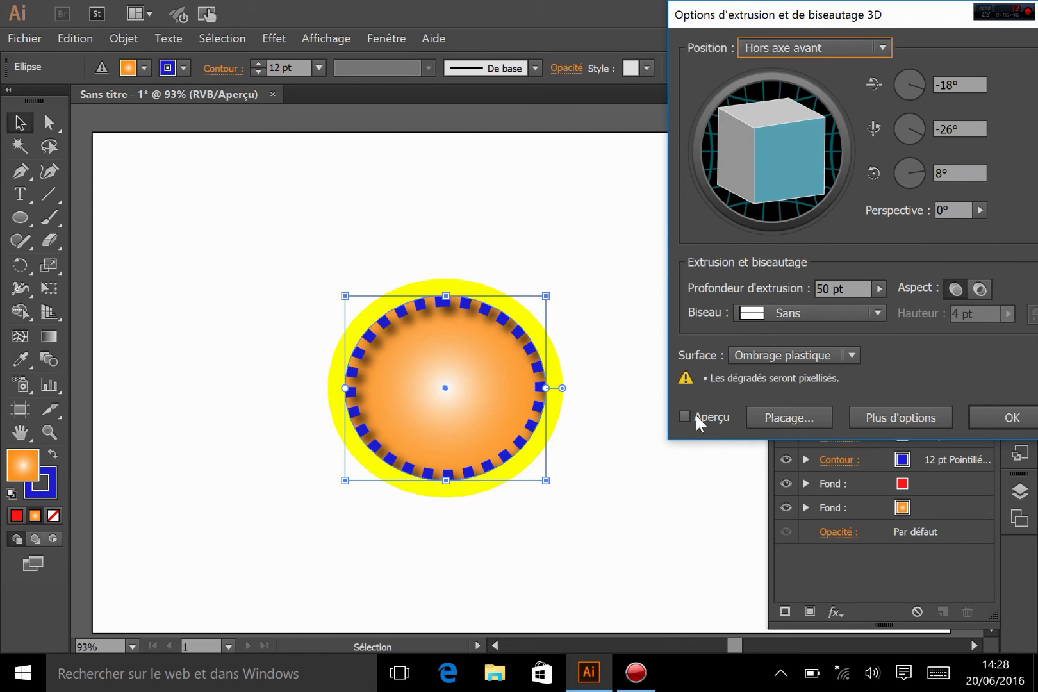
pyautogui.click(685, 416)
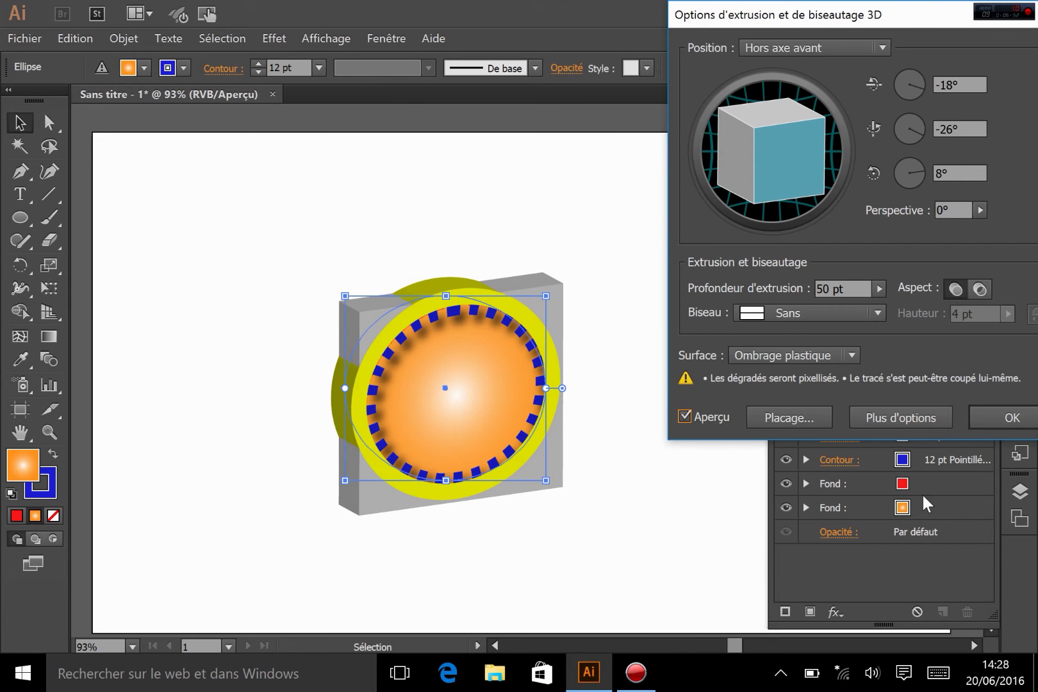
pyautogui.click(1010, 415)
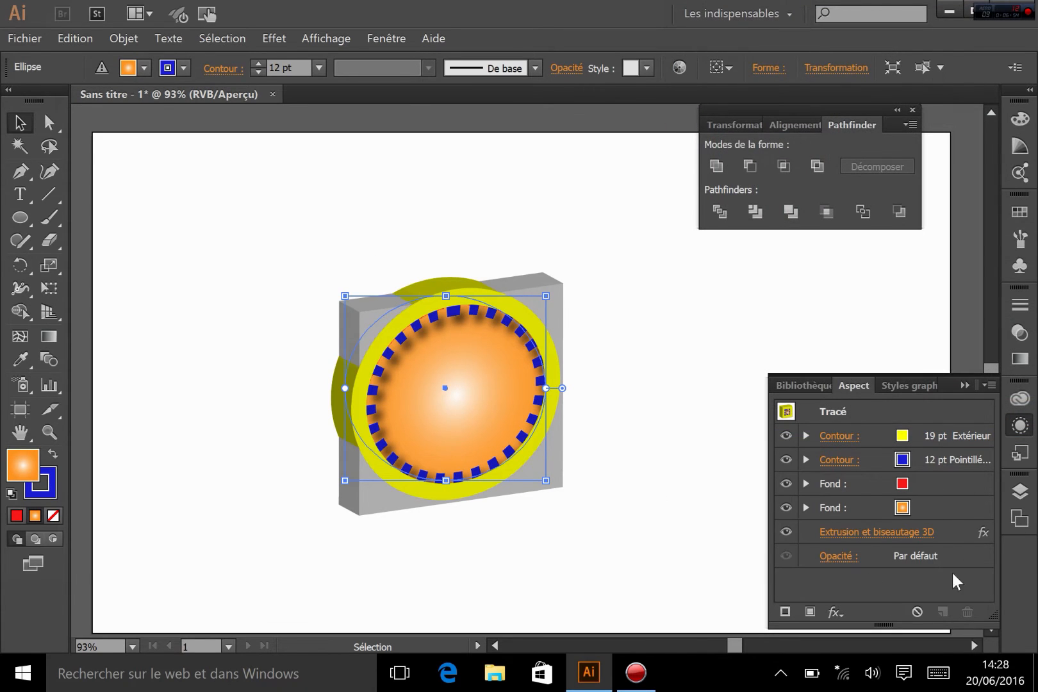
pyautogui.moveTo(955, 535)
pyautogui.mouseDown()
pyautogui.moveTo(943, 489)
pyautogui.moveTo(910, 450)
pyautogui.moveTo(910, 437)
pyautogui.moveTo(932, 438)
pyautogui.moveTo(910, 530)
pyautogui.moveTo(963, 535)
pyautogui.moveTo(951, 436)
pyautogui.moveTo(922, 430)
pyautogui.mouseUp()
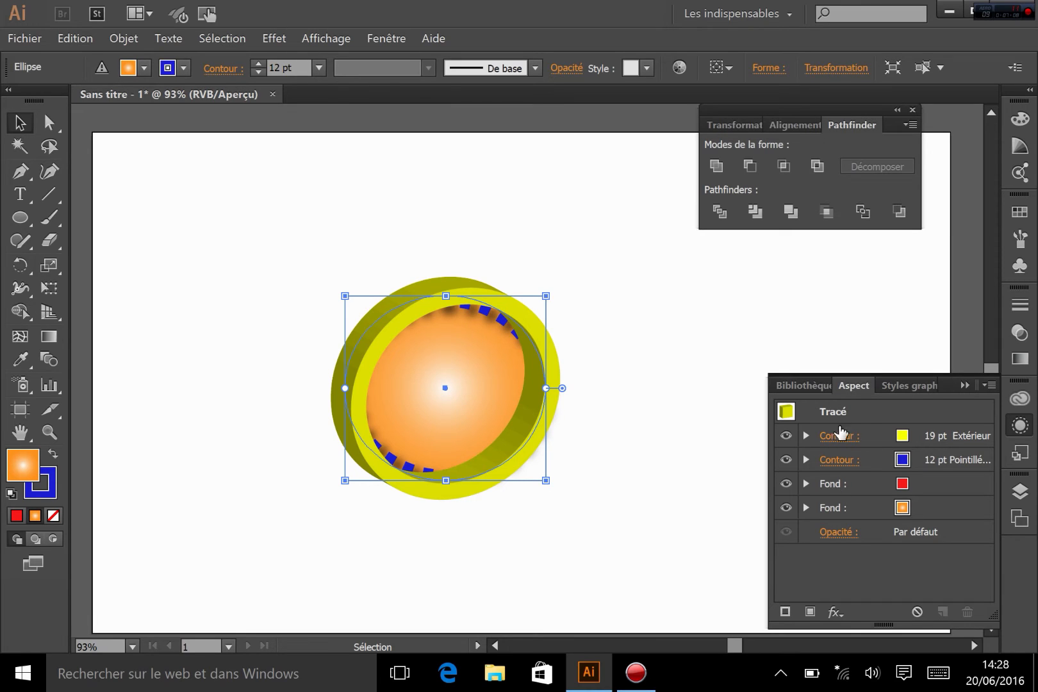
# Step: Edit the yellow stroke's 3D extrusion with preview on, rotating it to -26°, -68° and 47°, and deselect the ellipse
pyautogui.click(805, 436)
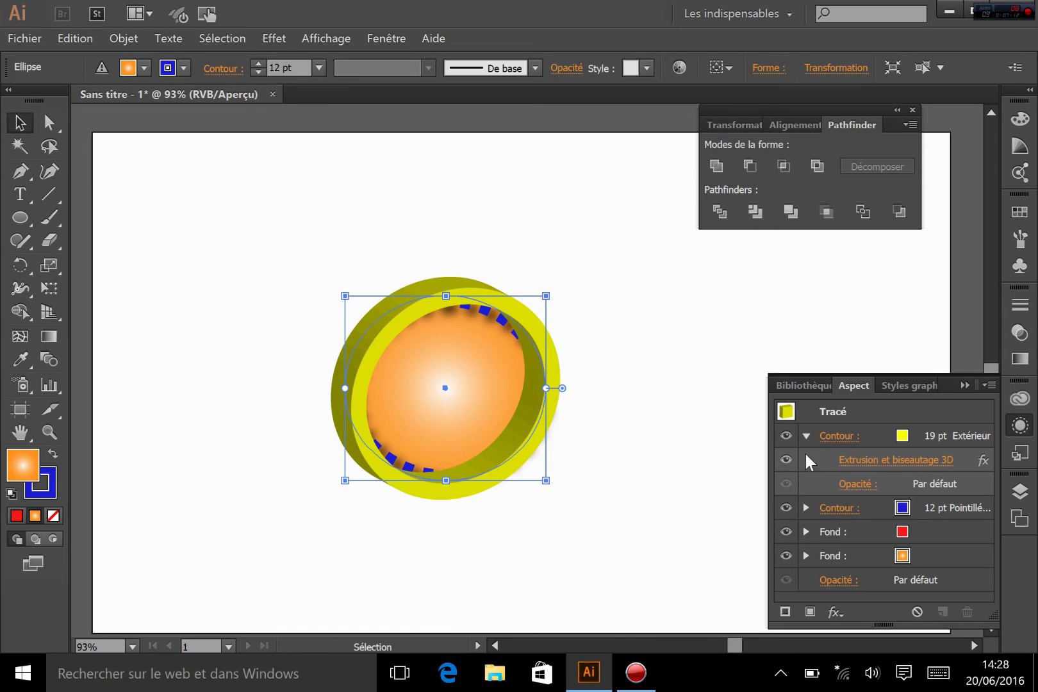
pyautogui.click(806, 436)
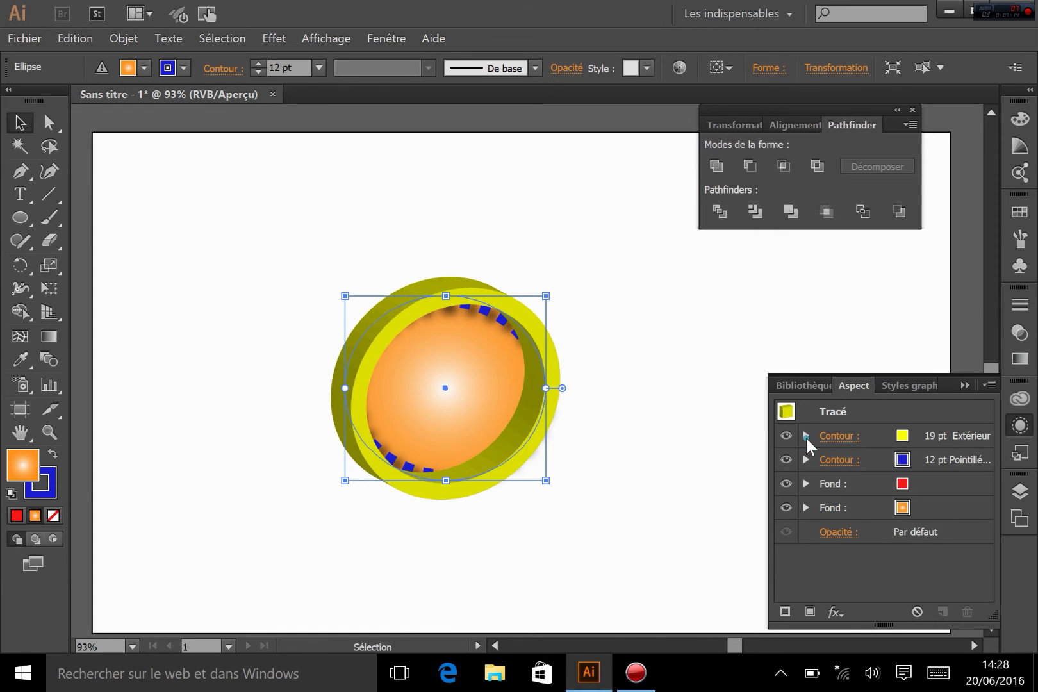
pyautogui.click(806, 436)
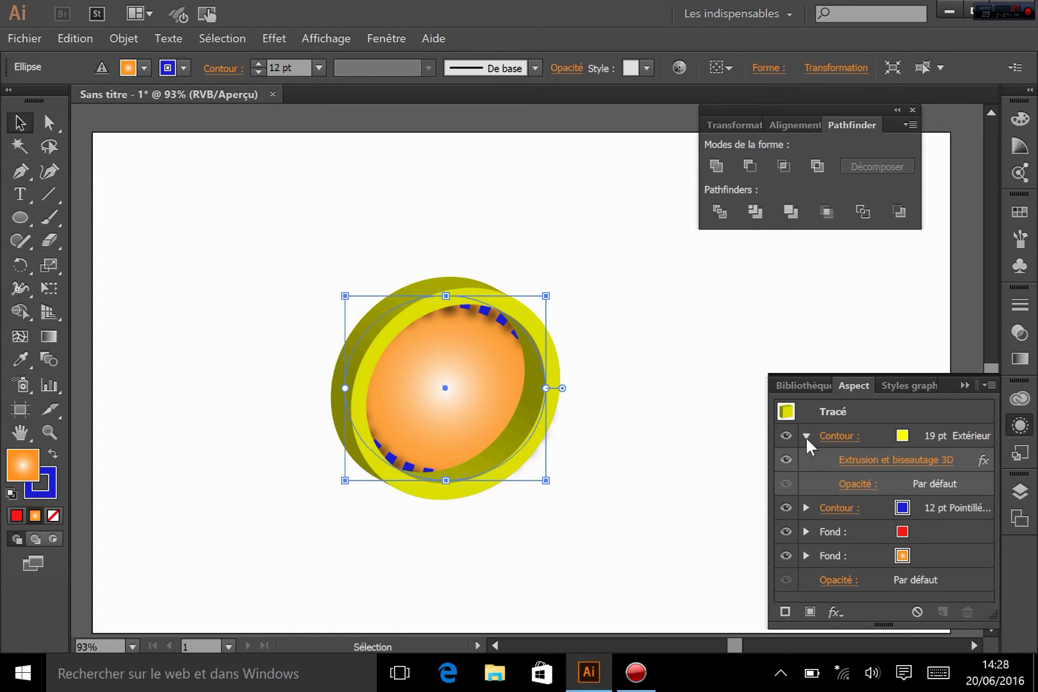
pyautogui.click(901, 463)
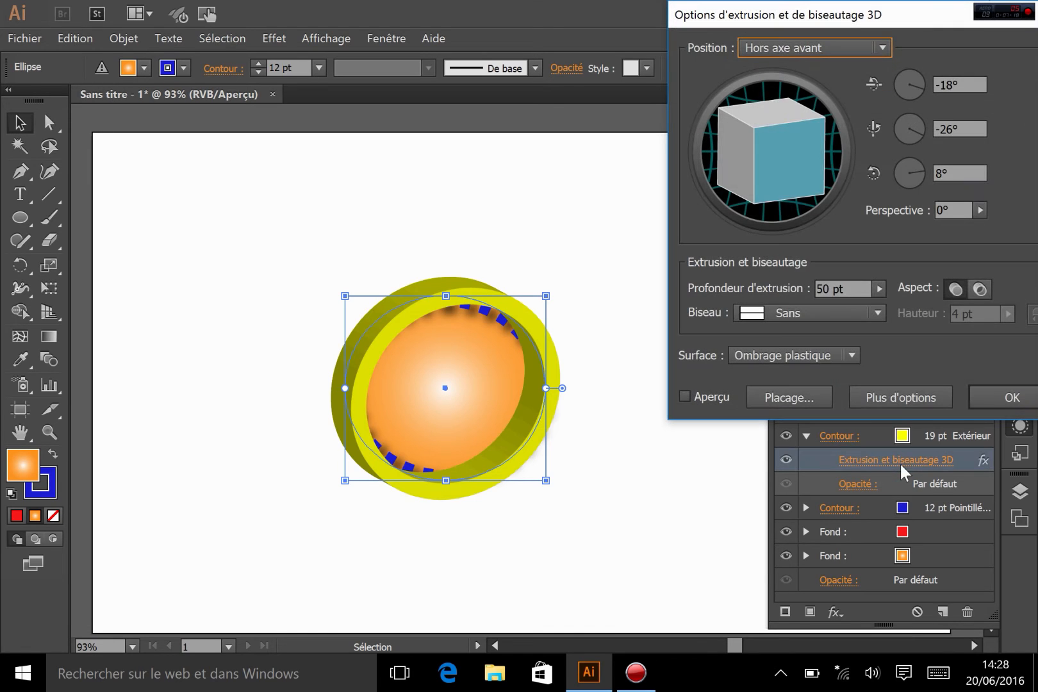
pyautogui.click(704, 395)
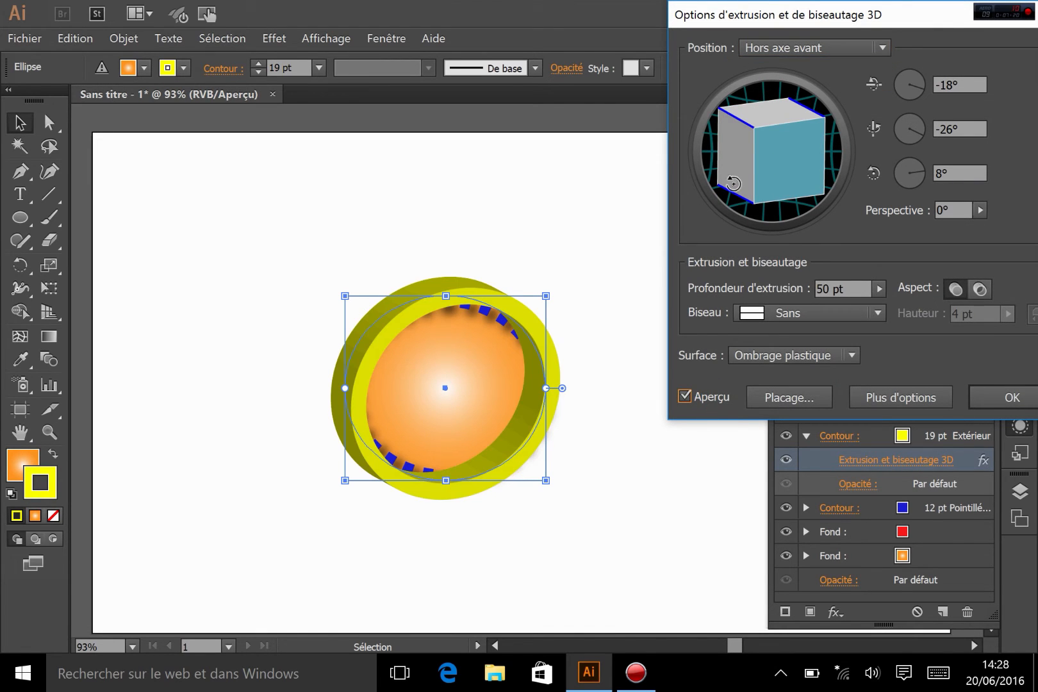
pyautogui.moveTo(753, 157); pyautogui.dragTo(796, 99)
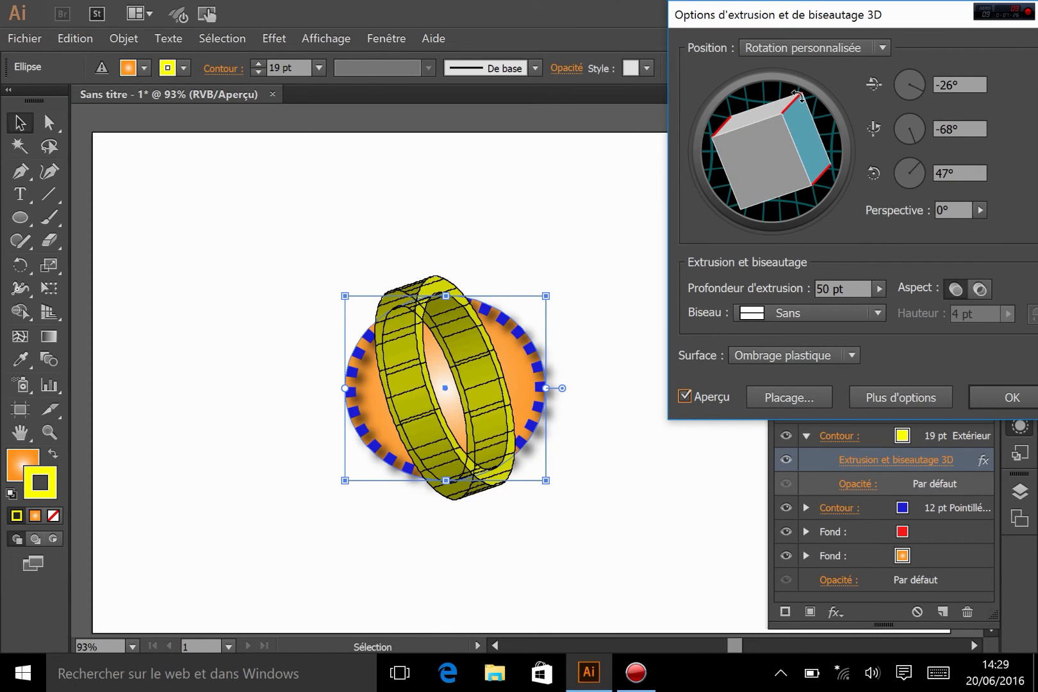
pyautogui.click(1002, 396)
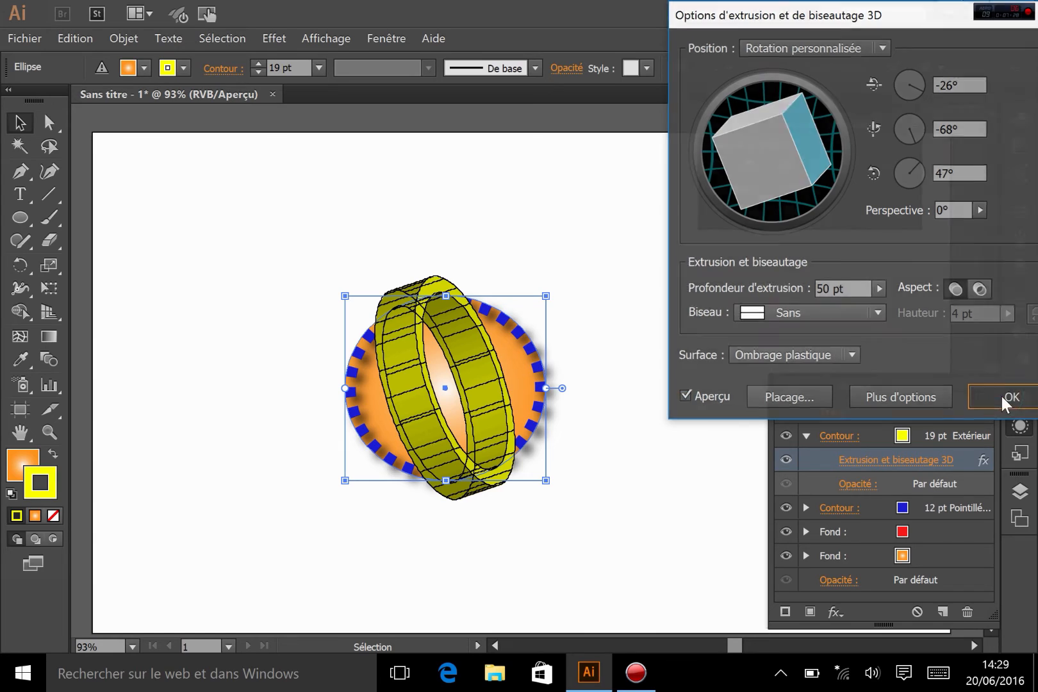
pyautogui.click(569, 550)
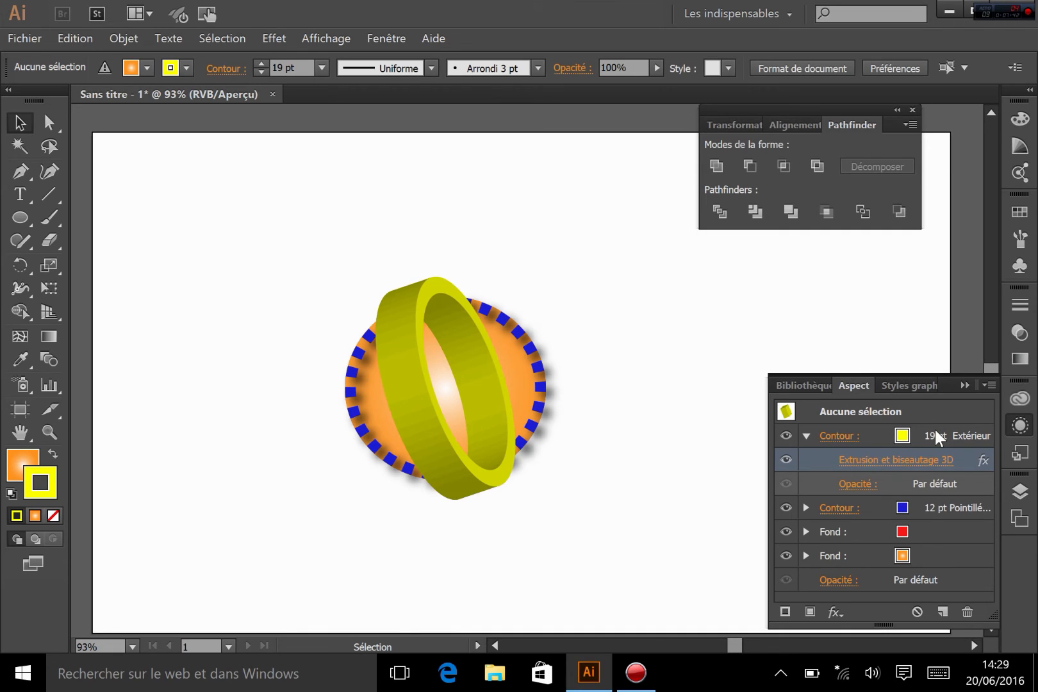
pyautogui.click(806, 435)
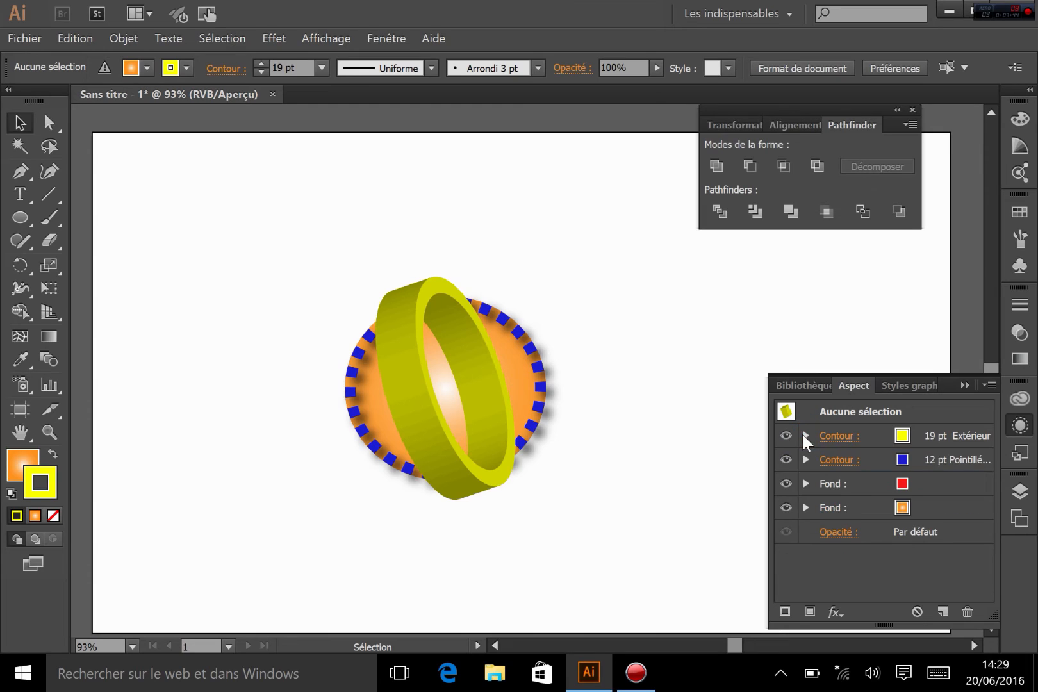
pyautogui.click(954, 437)
pyautogui.moveTo(959, 437); pyautogui.dragTo(945, 516)
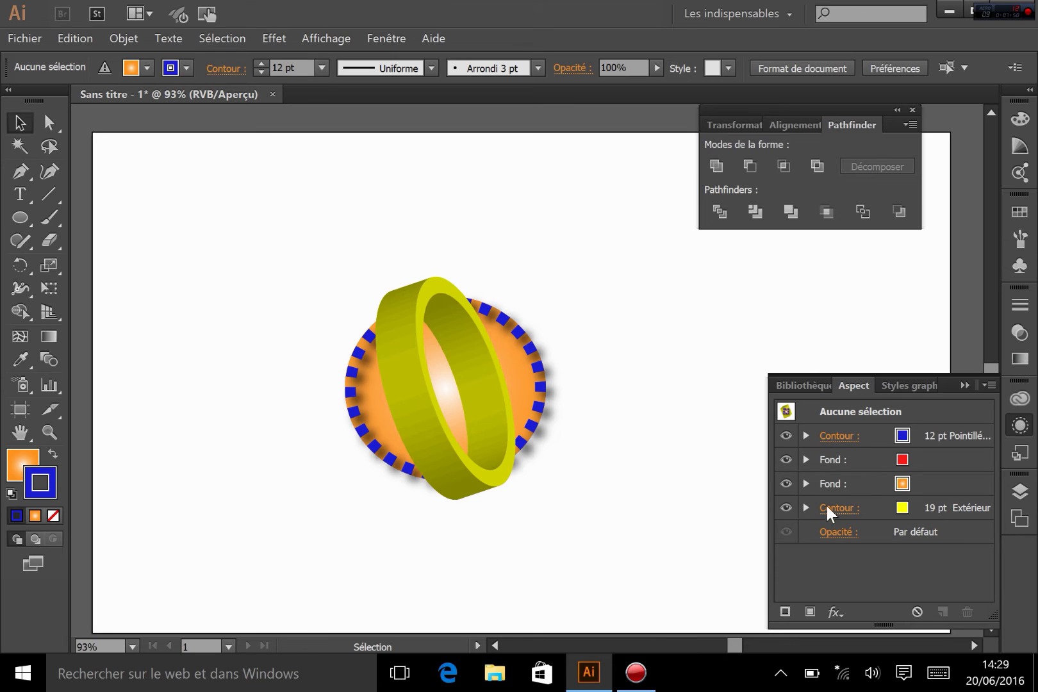
# Step: Select the ellipse and move its extruded yellow stroke below both fills, then up between the red and orange gradient fills
pyautogui.click(488, 363)
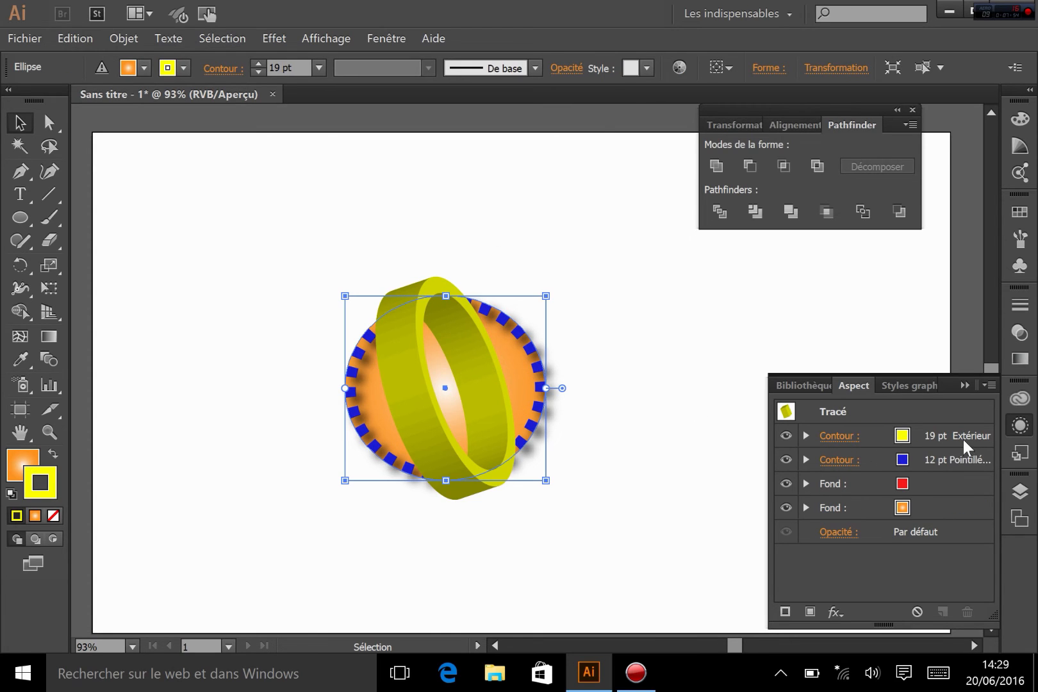
pyautogui.moveTo(964, 438); pyautogui.dragTo(957, 511)
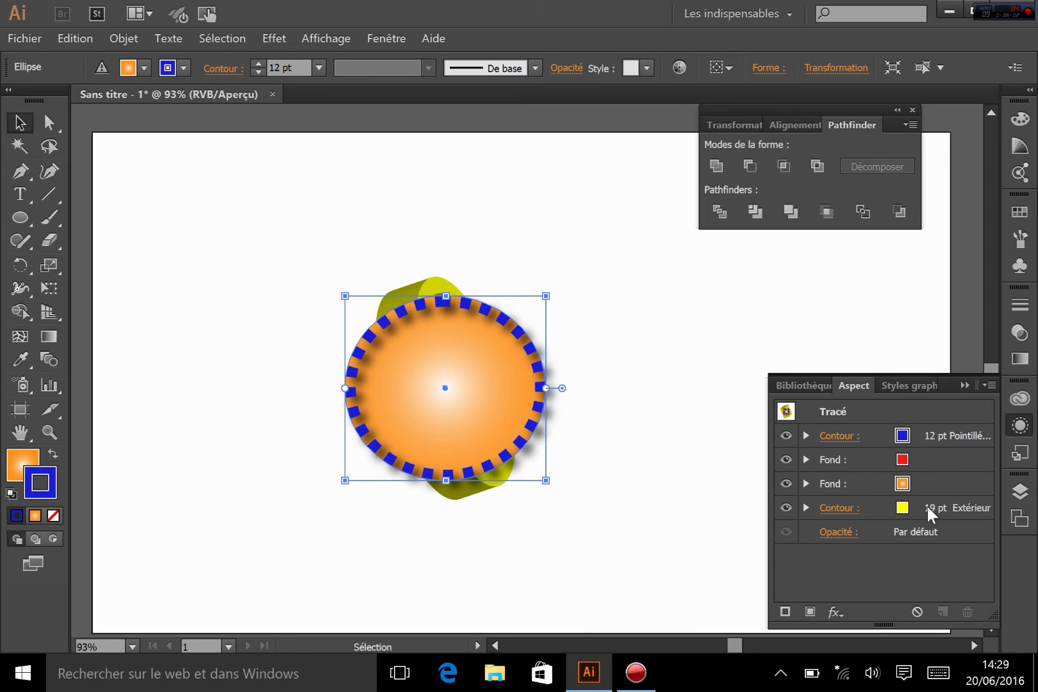
pyautogui.moveTo(927, 504); pyautogui.dragTo(927, 478)
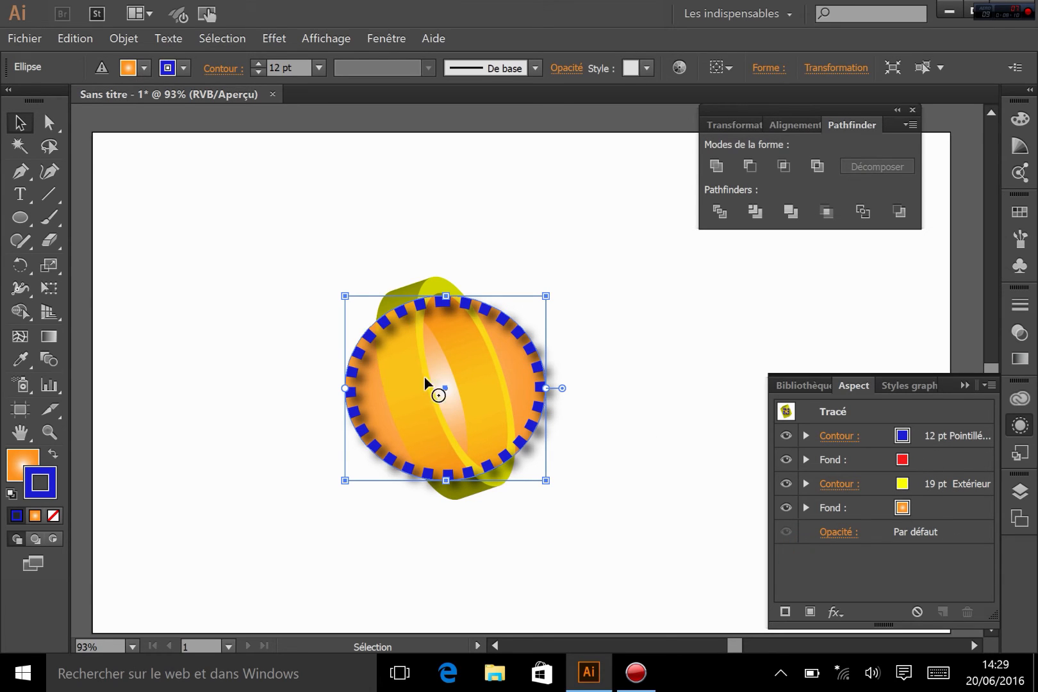
# Step: Expand the red fill's attributes and open its opacity and blending mode settings
pyautogui.click(809, 459)
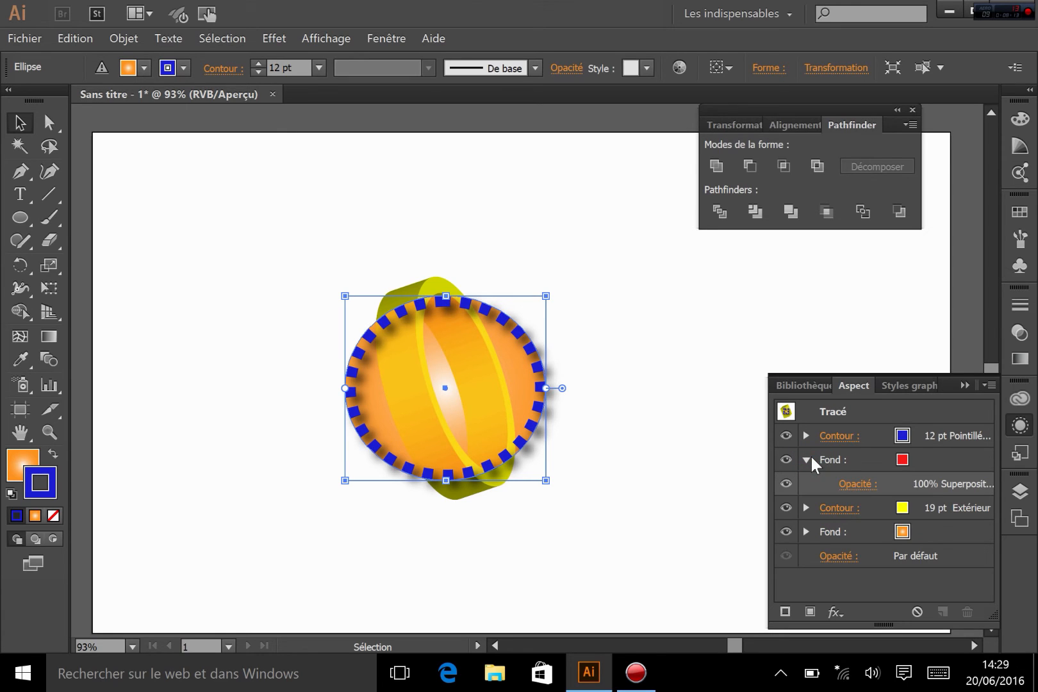
pyautogui.click(860, 486)
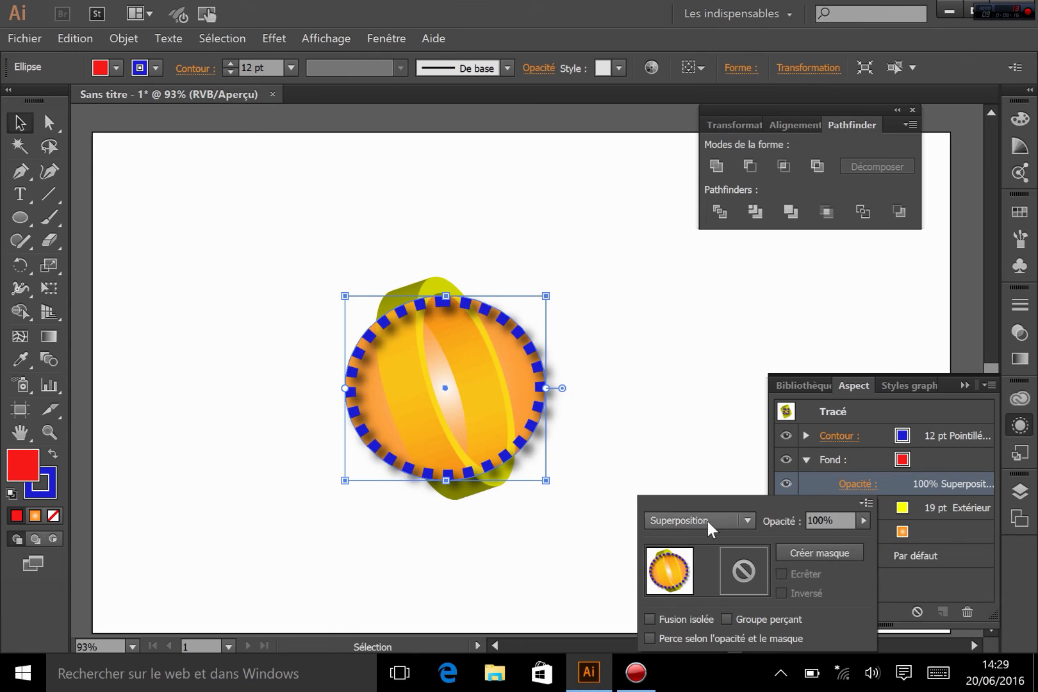
pyautogui.click(846, 388)
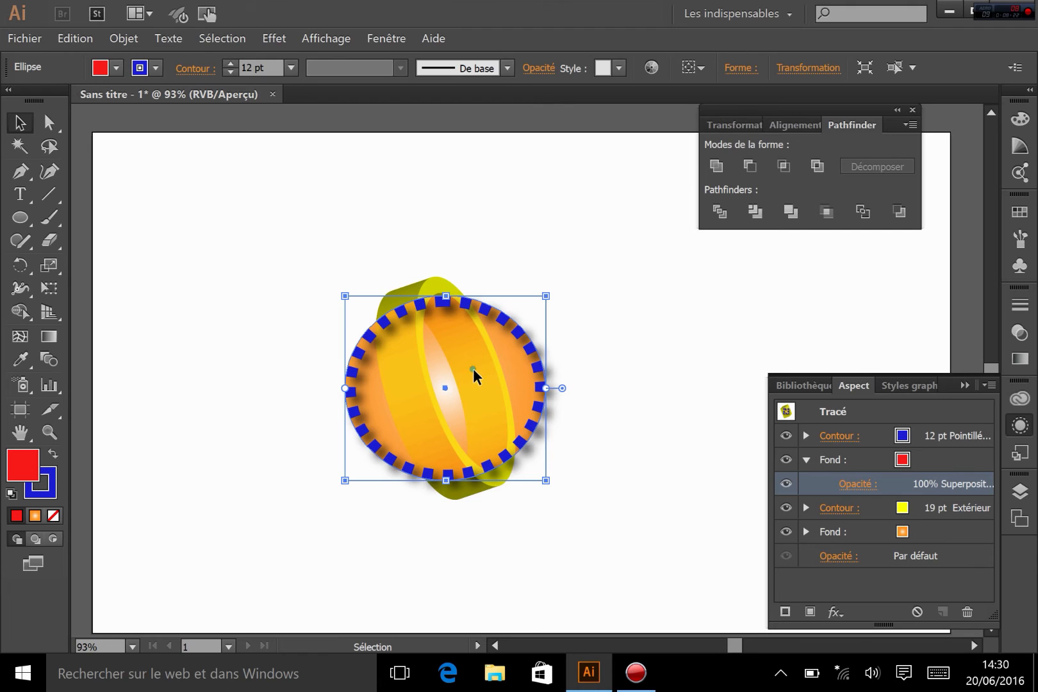
# Step: Delete the ellipse and draw a rectangle in the left half of the artboard
pyautogui.press('Delete')
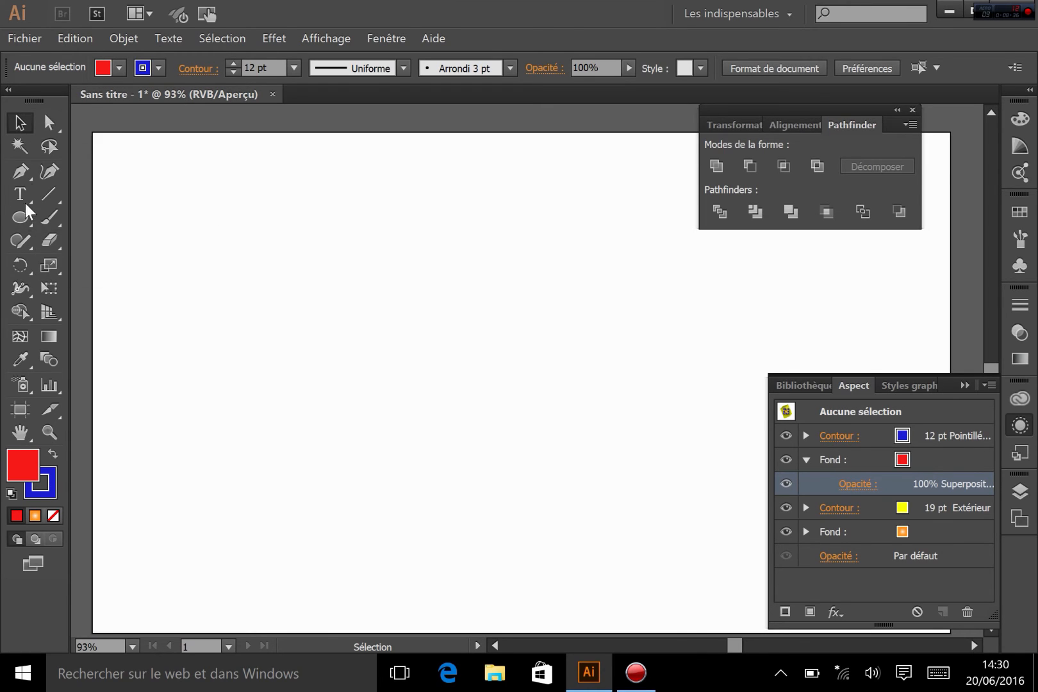
pyautogui.moveTo(23, 213); pyautogui.dragTo(58, 220)
pyautogui.moveTo(260, 290)
pyautogui.mouseDown()
pyautogui.moveTo(408, 419)
pyautogui.moveTo(367, 375)
pyautogui.mouseUp()
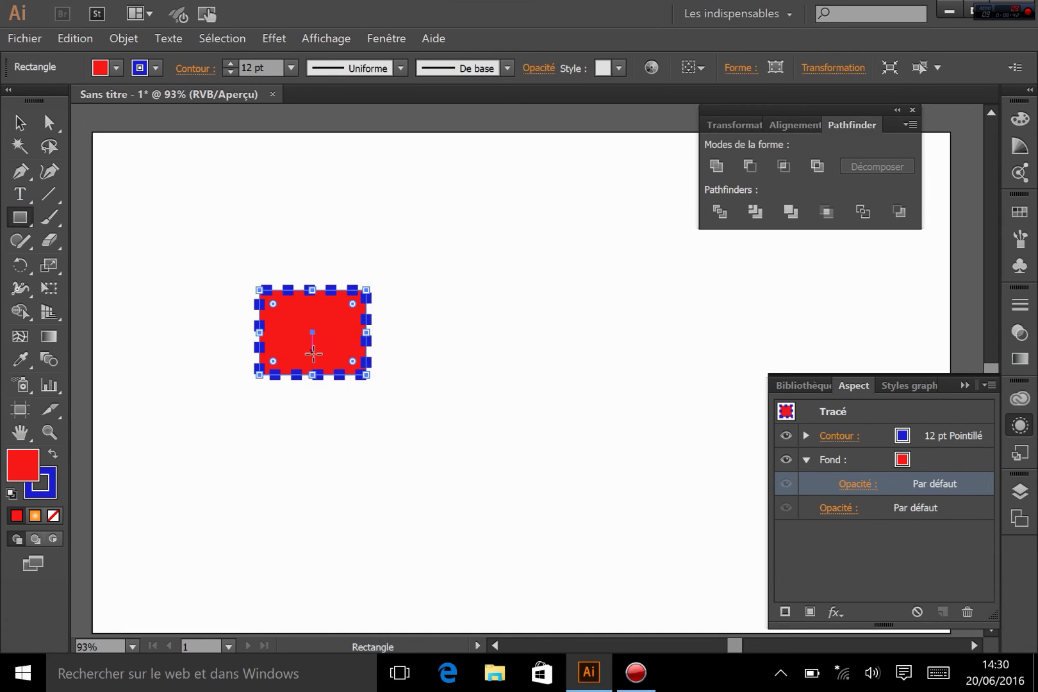
# Step: Align the rectangle's blue stroke to the outside and turn off its Pointillé dashes
pyautogui.click(193, 68)
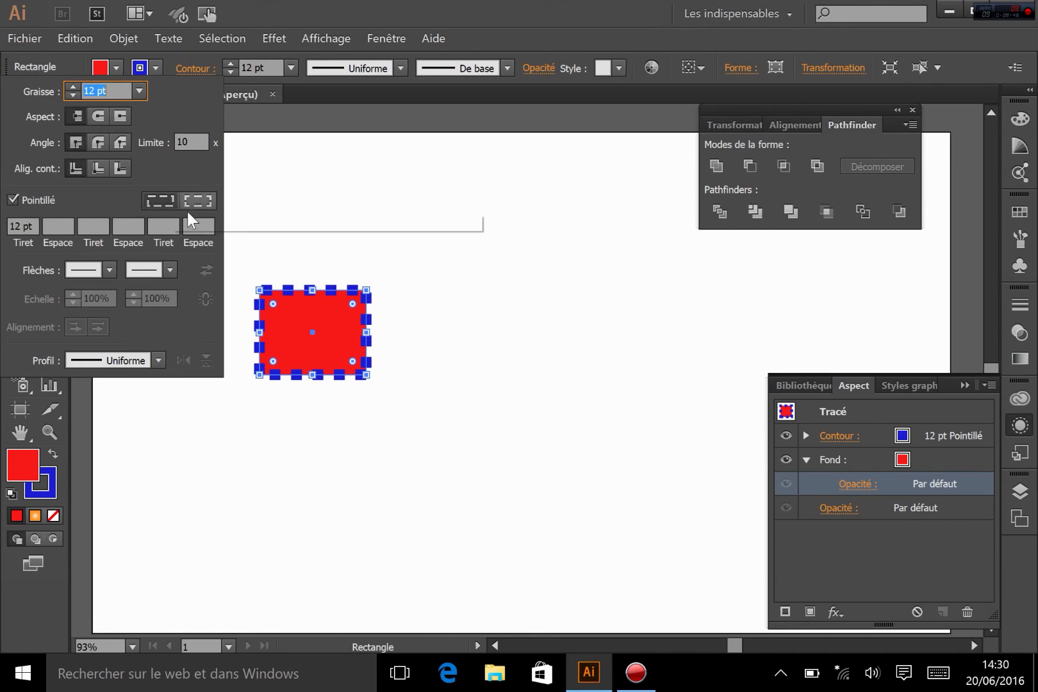
pyautogui.click(122, 163)
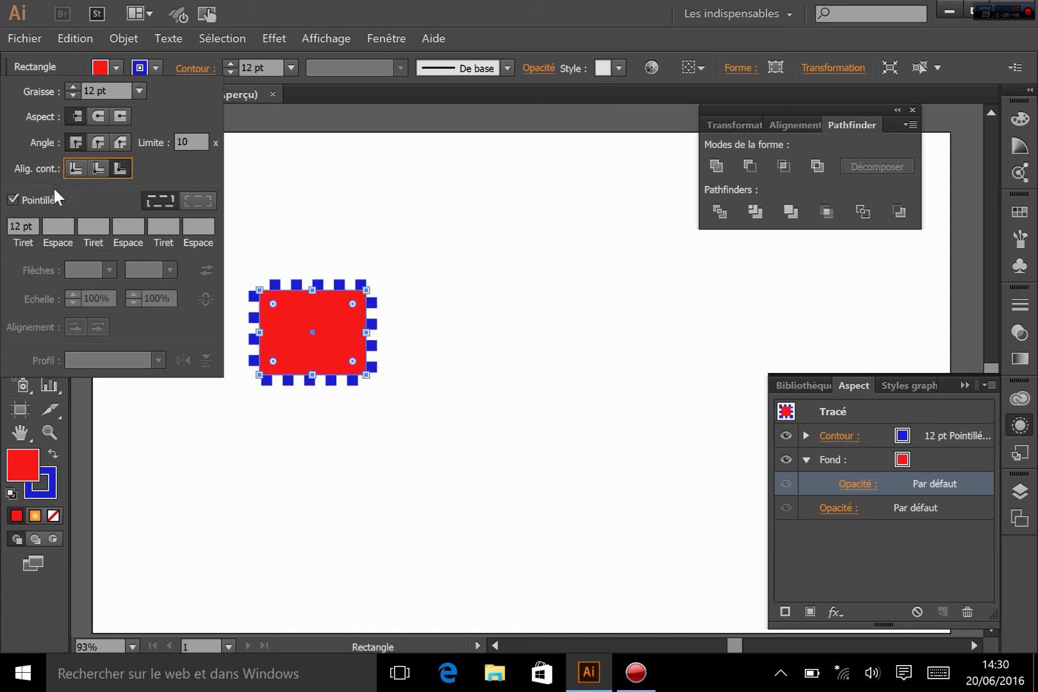
pyautogui.click(16, 199)
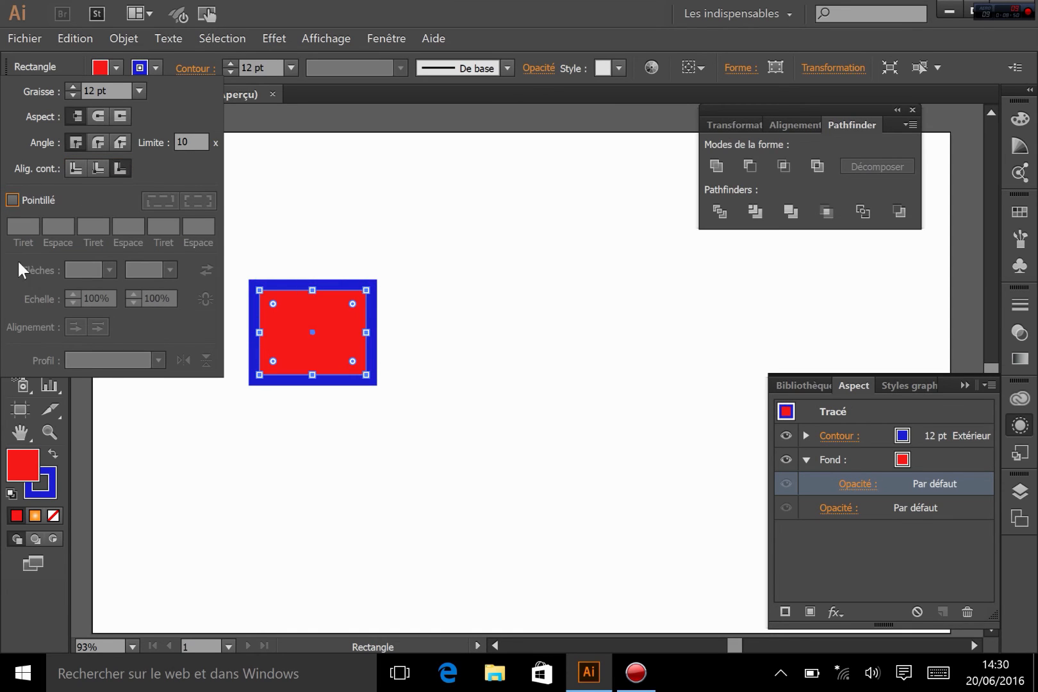
pyautogui.click(862, 550)
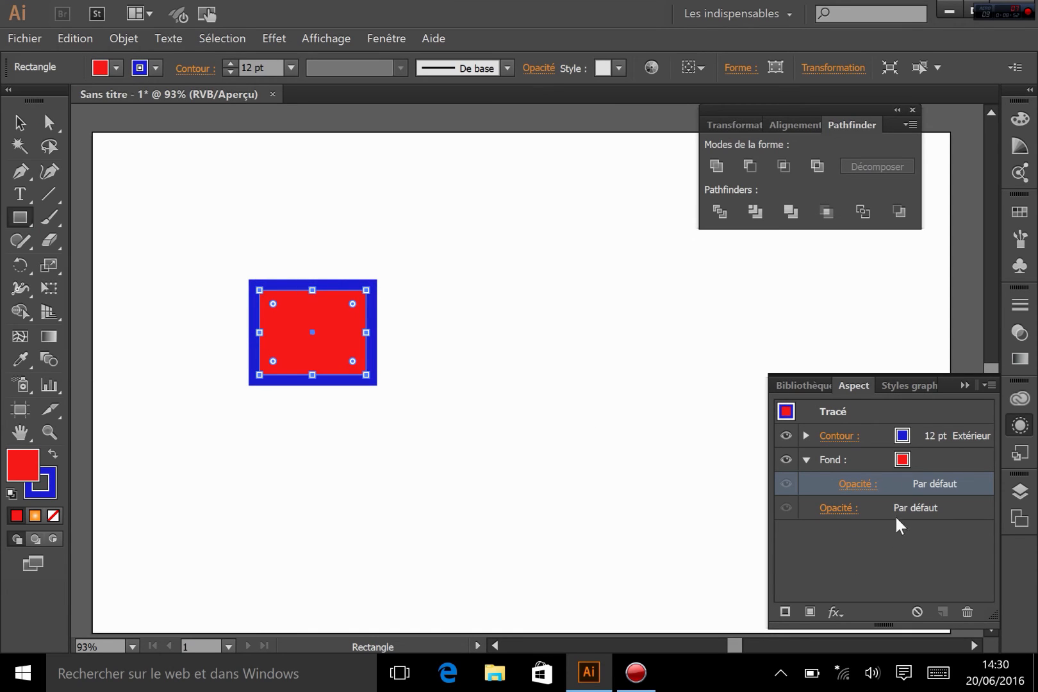
# Step: Add a second stroke to the rectangle, colour it red and align it to the outside
pyautogui.click(786, 612)
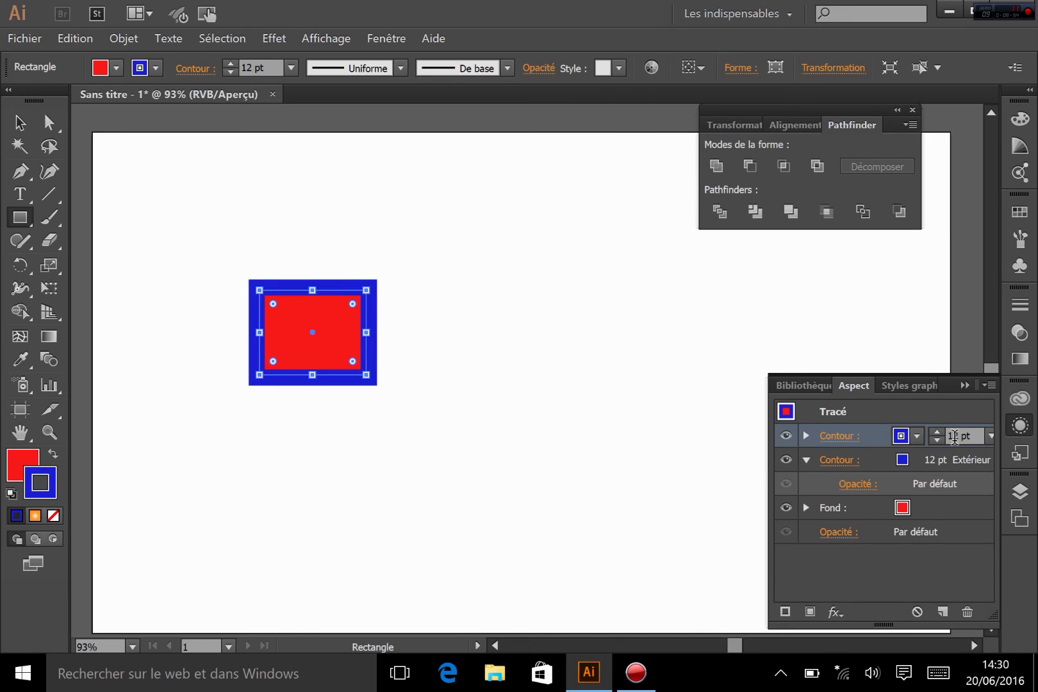
pyautogui.click(917, 431)
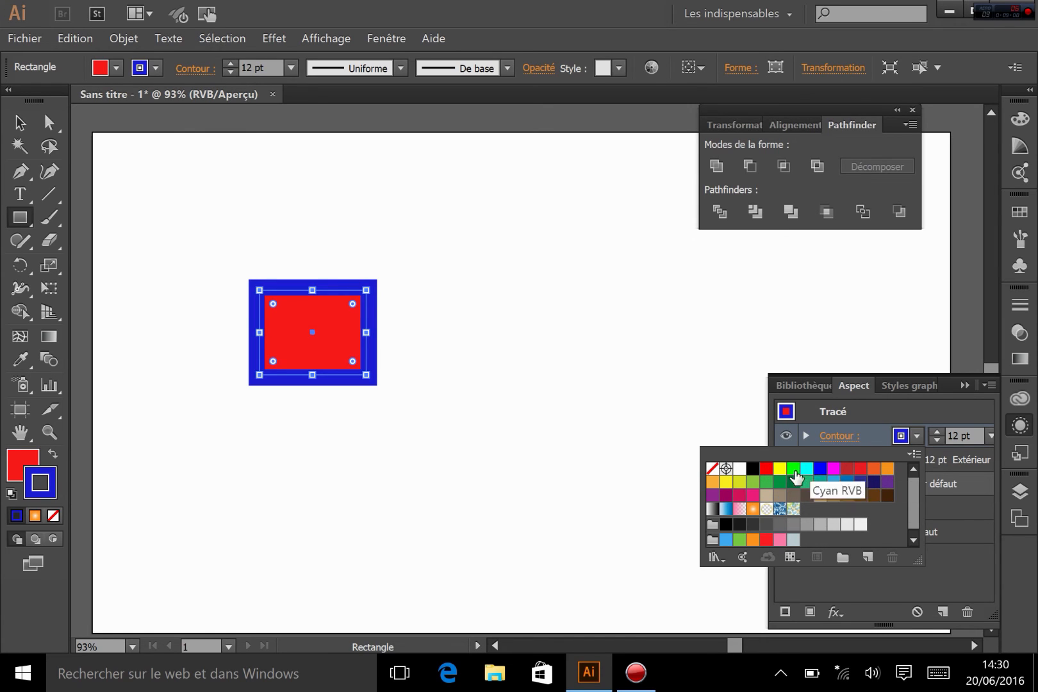
pyautogui.click(766, 471)
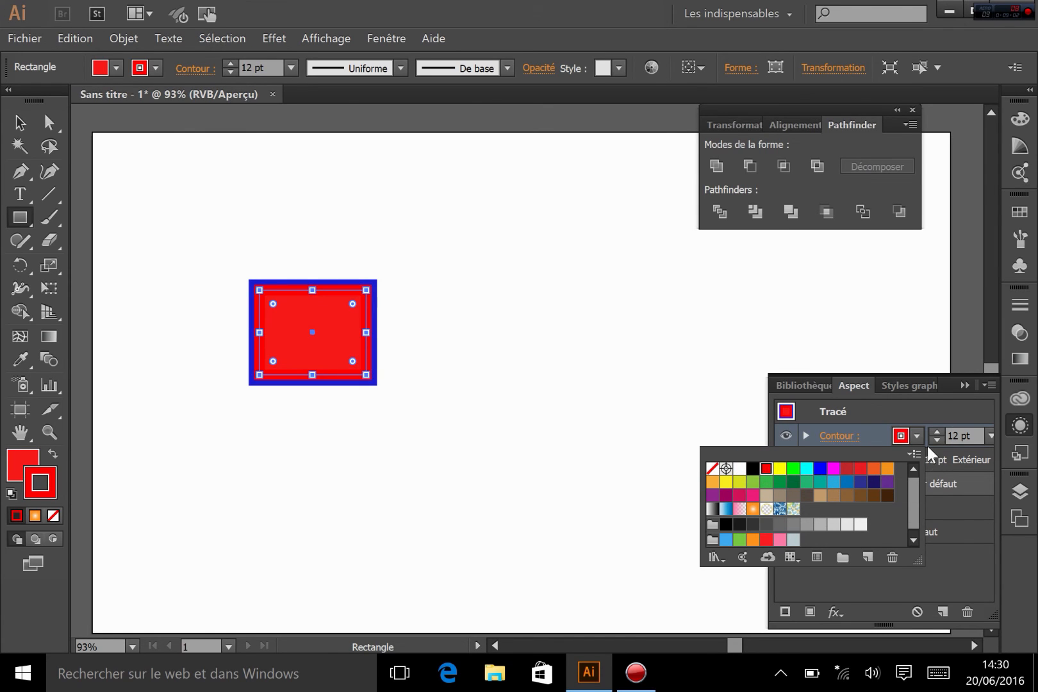
pyautogui.click(844, 441)
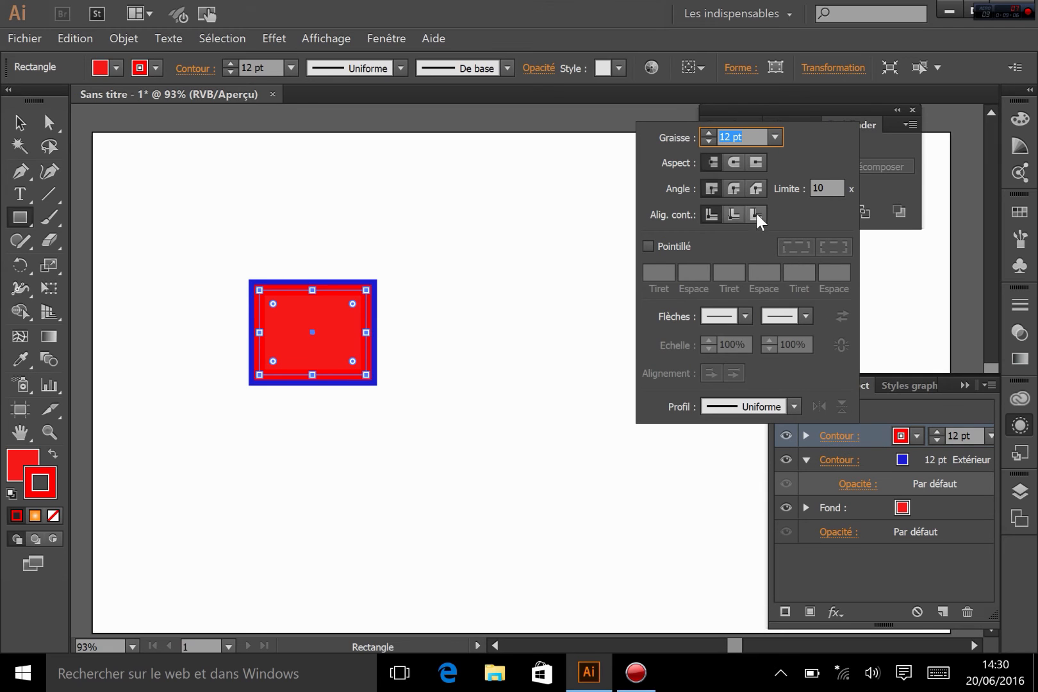
pyautogui.click(757, 214)
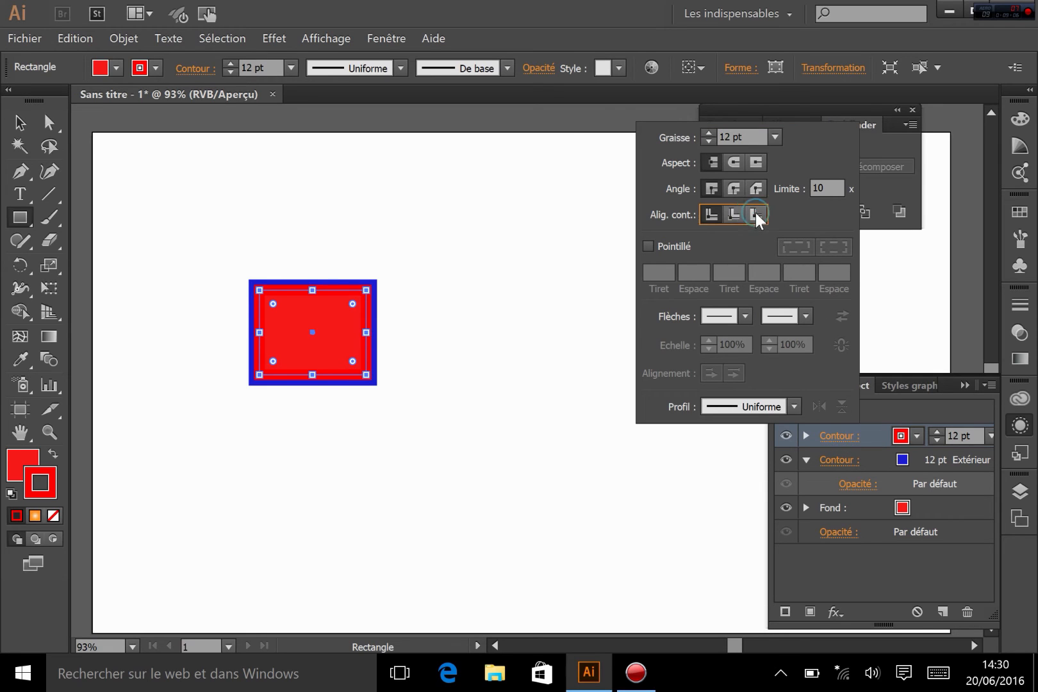
# Step: Increase the red stroke's weight to 21 pt and deselect its entry
pyautogui.click(937, 432)
pyautogui.click(937, 432)
pyautogui.click(937, 432)
pyautogui.click(937, 432)
pyautogui.click(937, 432)
pyautogui.click(937, 432)
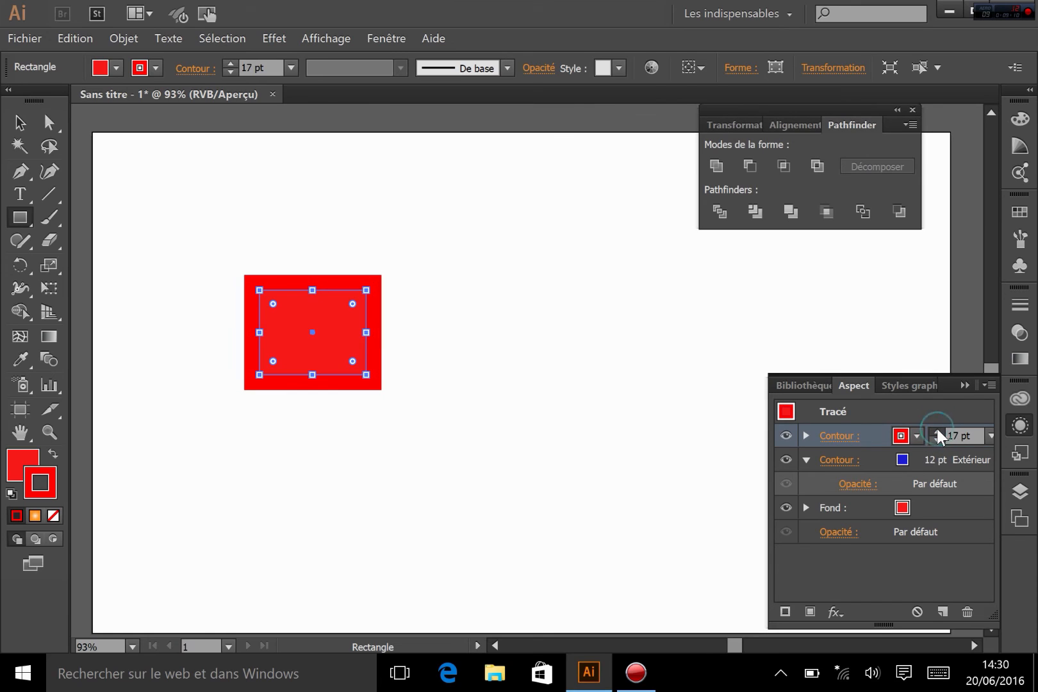
pyautogui.click(937, 432)
pyautogui.click(937, 432)
pyautogui.click(937, 432)
pyautogui.click(937, 432)
pyautogui.click(918, 566)
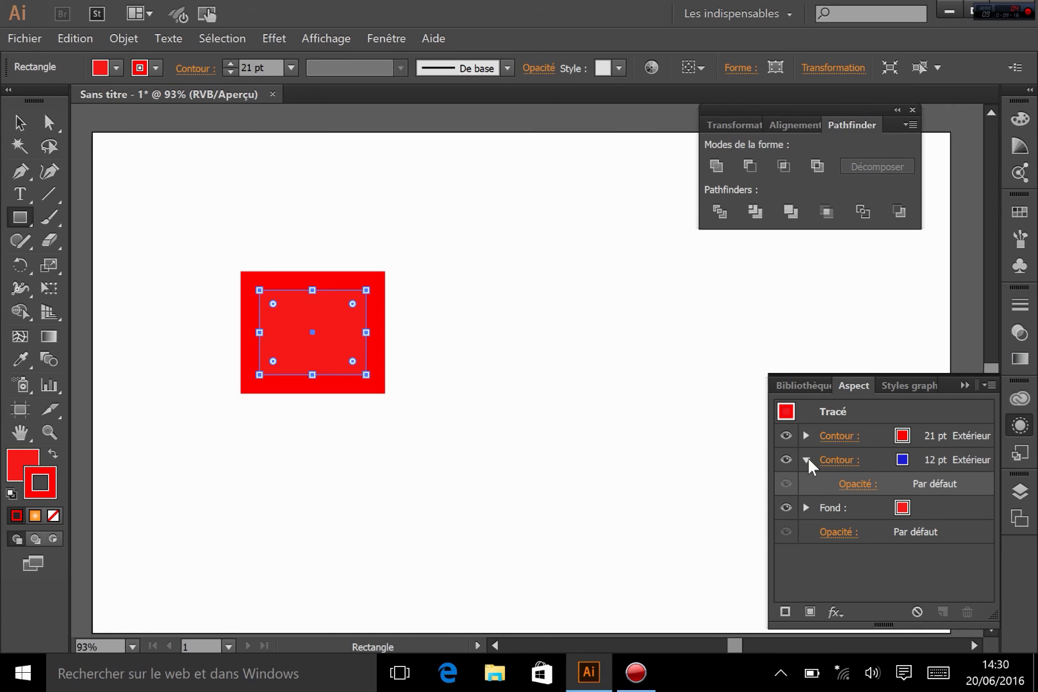
# Step: Collapse the blue stroke's attributes and move the red stroke beneath the blue one
pyautogui.click(807, 459)
pyautogui.click(867, 436)
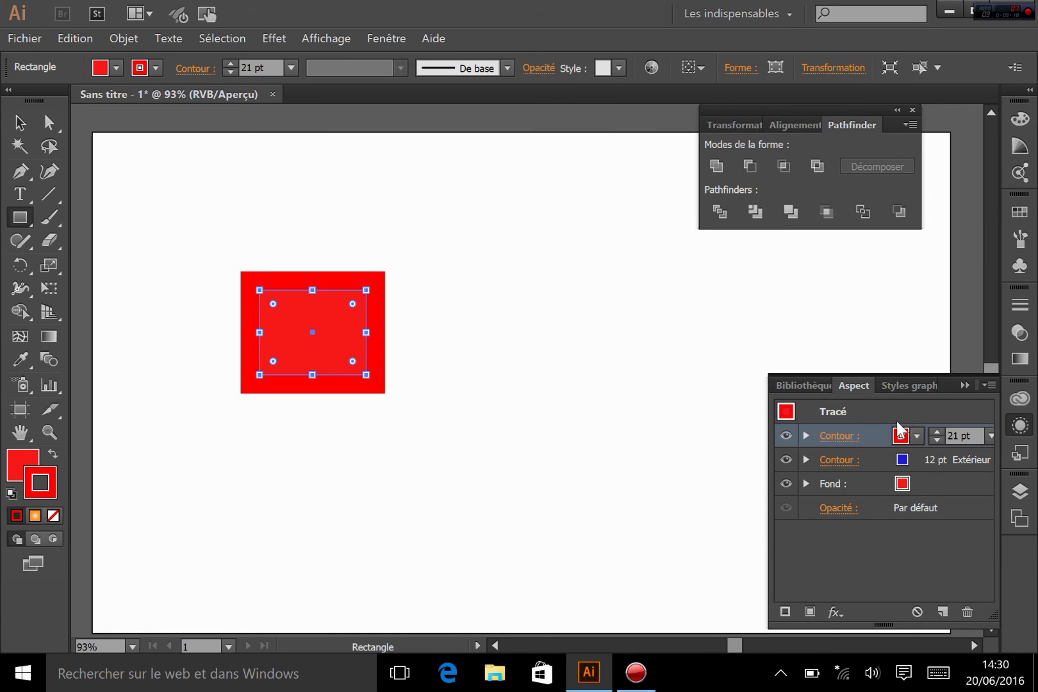
pyautogui.moveTo(877, 432); pyautogui.dragTo(881, 462)
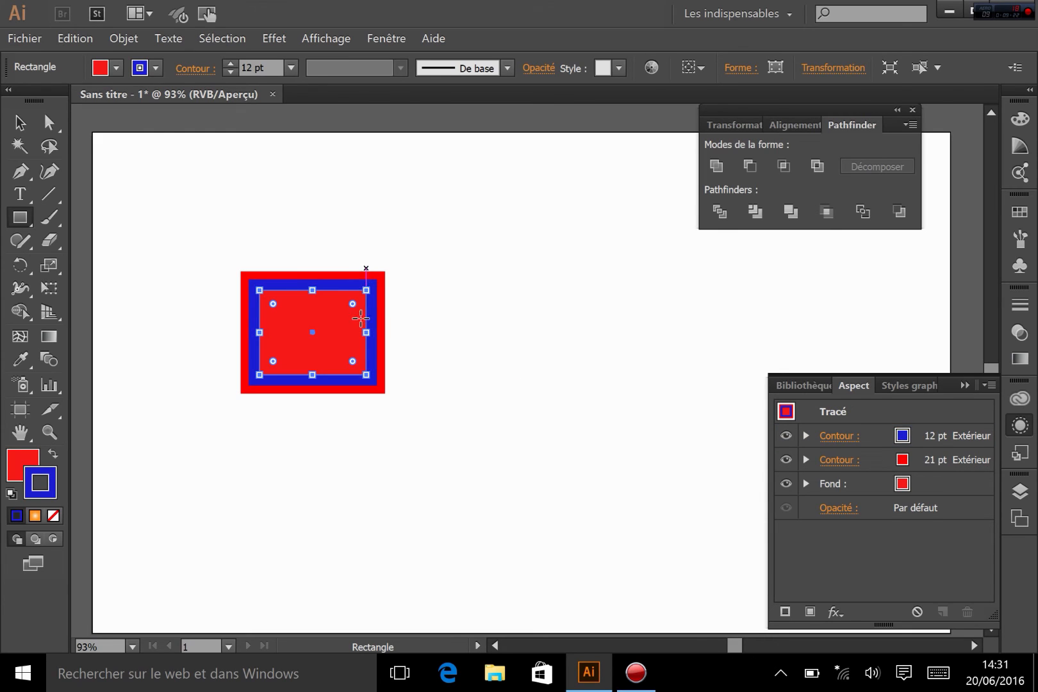
# Step: Save the rectangle's appearance as a new graphic style in Styles graphiques, then delete the rectangle
pyautogui.click(20, 123)
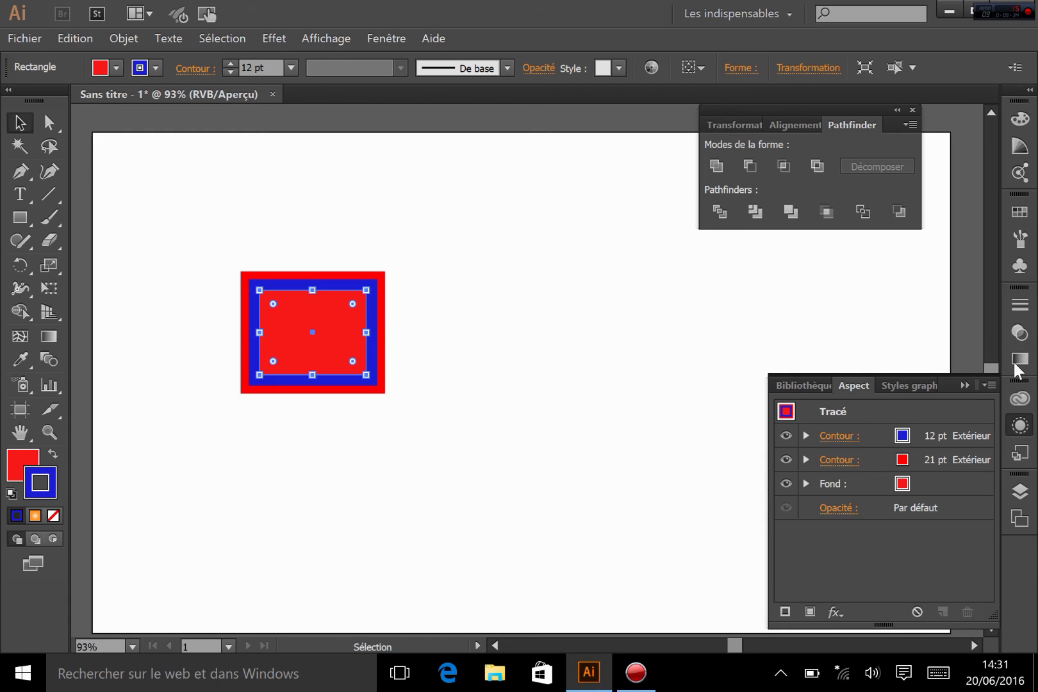
pyautogui.click(1021, 455)
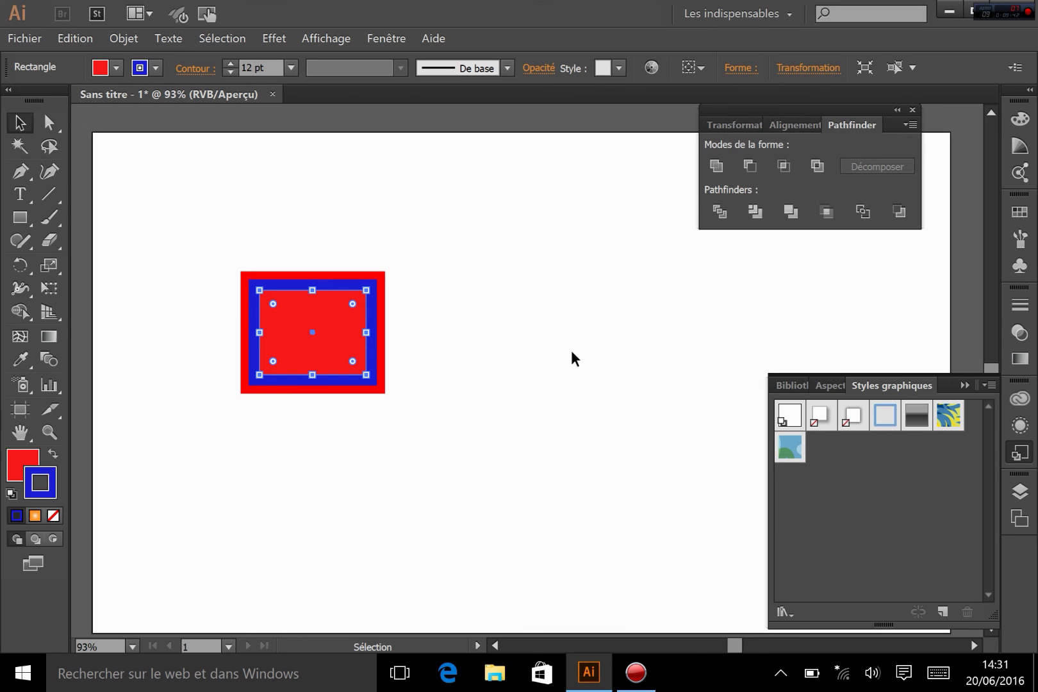
pyautogui.moveTo(323, 317); pyautogui.dragTo(817, 442)
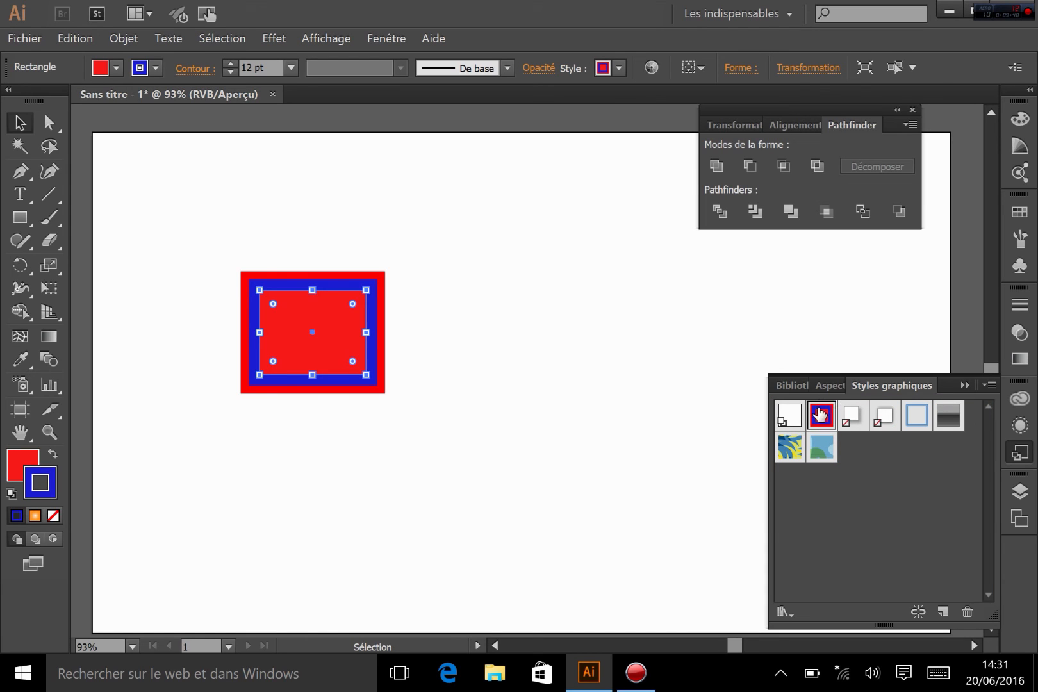
pyautogui.click(309, 352)
pyautogui.press('Delete')
# Step: Draw a large closed four-anchor curved shape with the Pen tool and apply the new red-and-blue graphic style
pyautogui.click(20, 172)
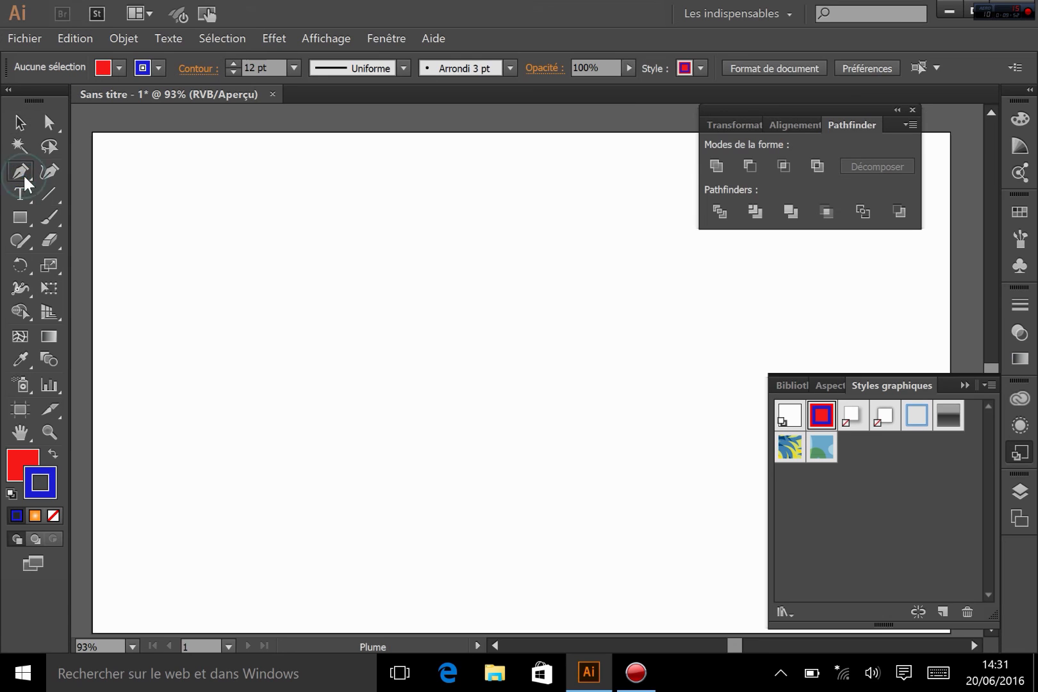
pyautogui.click(198, 252)
pyautogui.moveTo(413, 463); pyautogui.dragTo(515, 382)
pyautogui.click(635, 289)
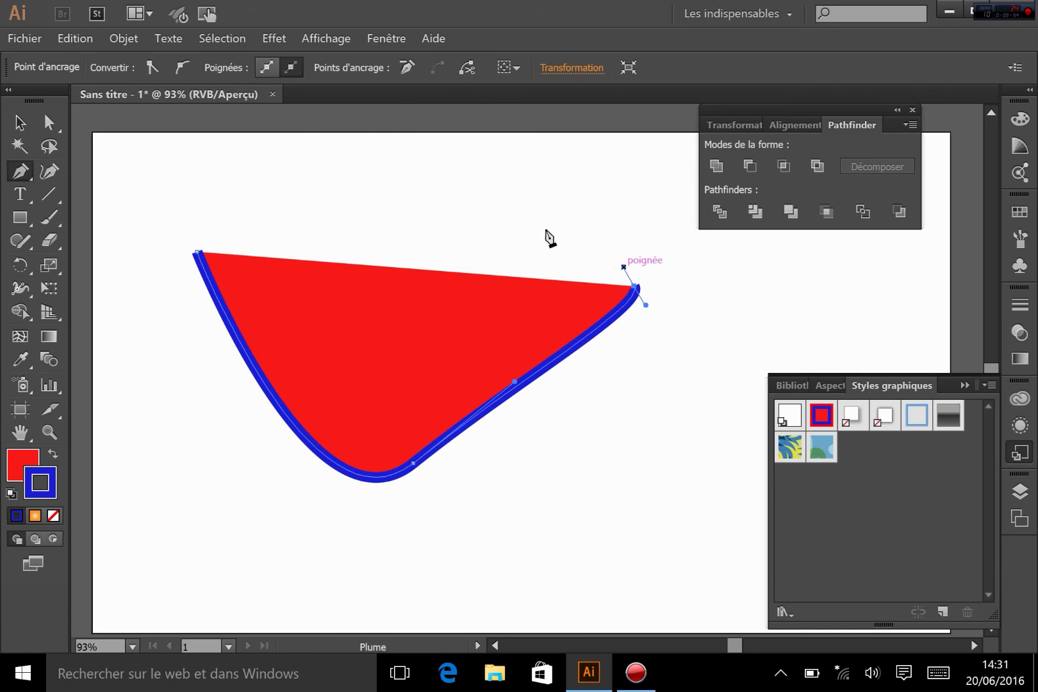
pyautogui.moveTo(467, 147); pyautogui.dragTo(362, 176)
pyautogui.click(198, 254)
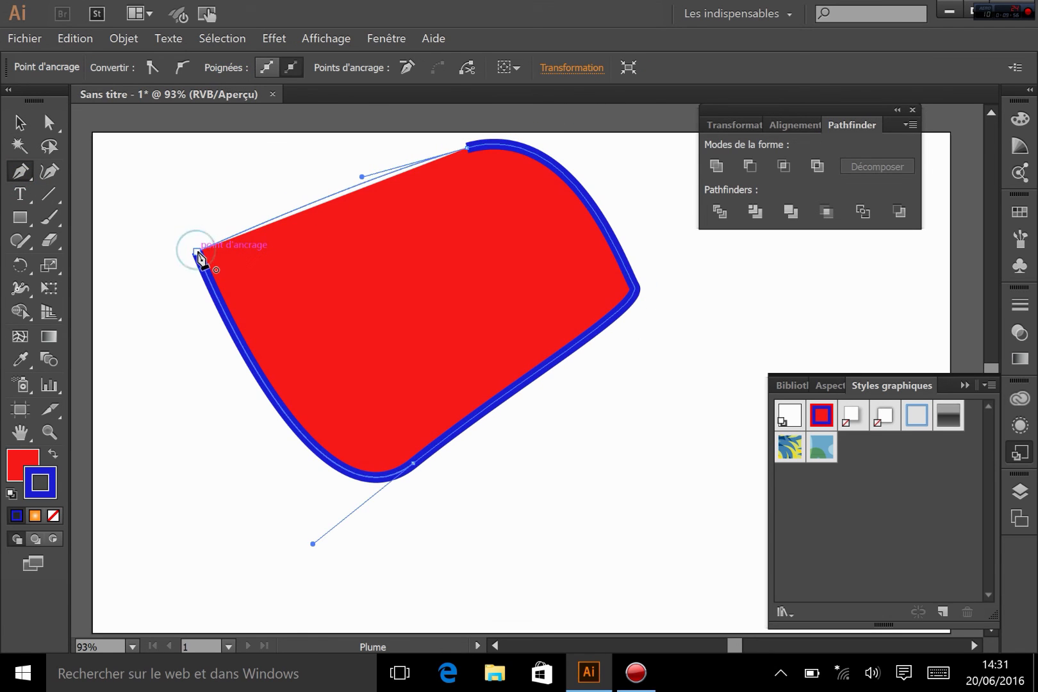
pyautogui.click(825, 421)
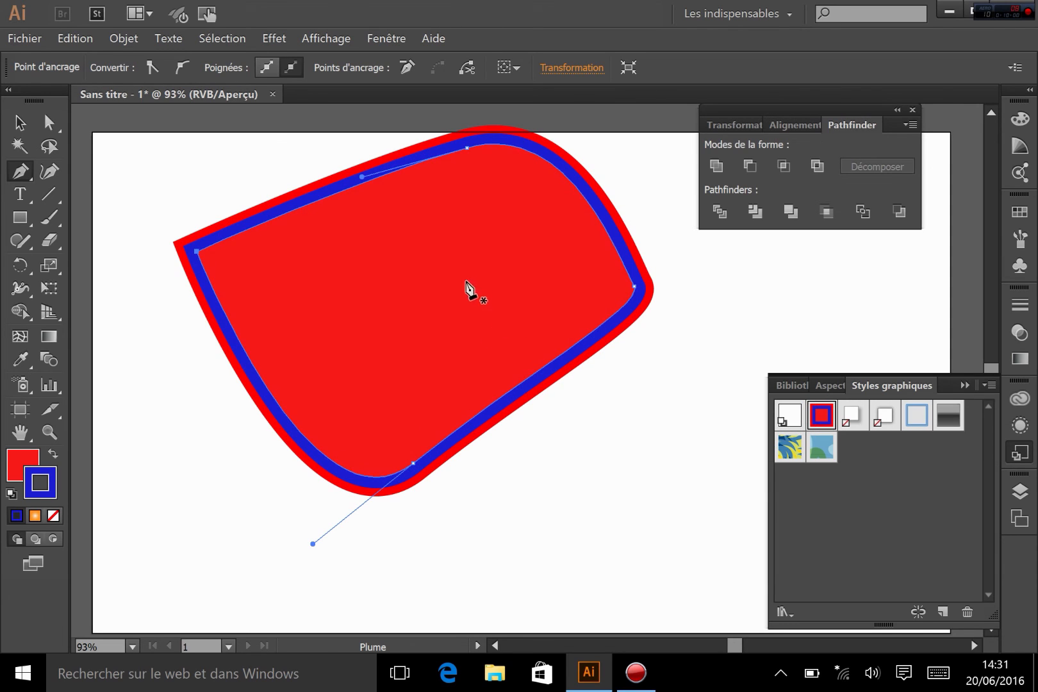
# Step: Delete the curved shape from the artboard
pyautogui.click(18, 124)
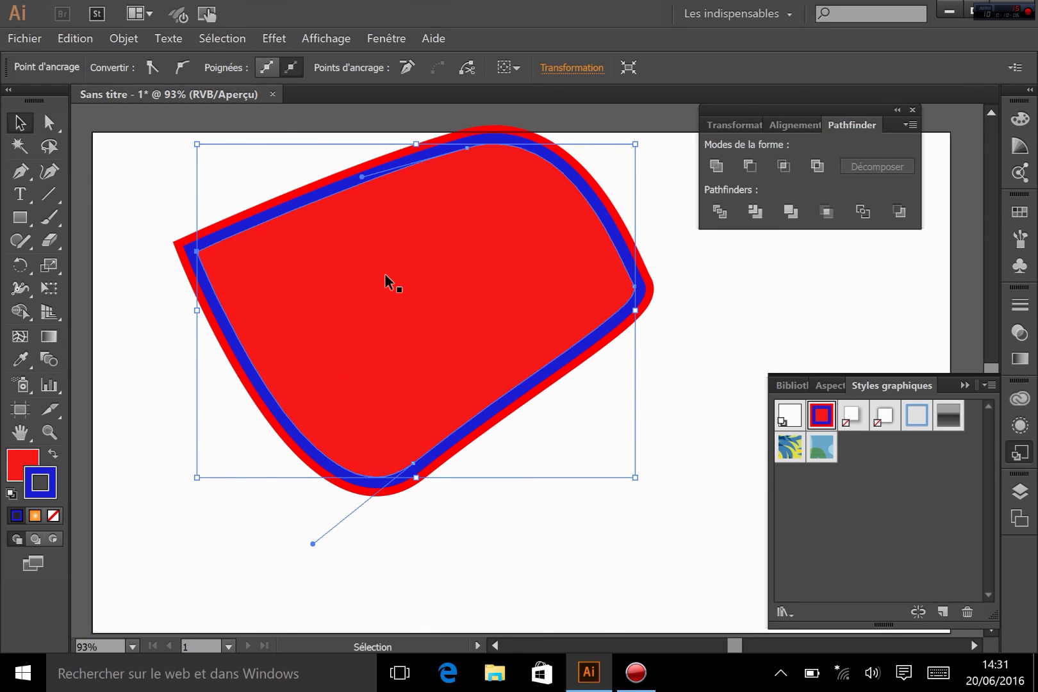
pyautogui.hotkey('ctrl', 'z')
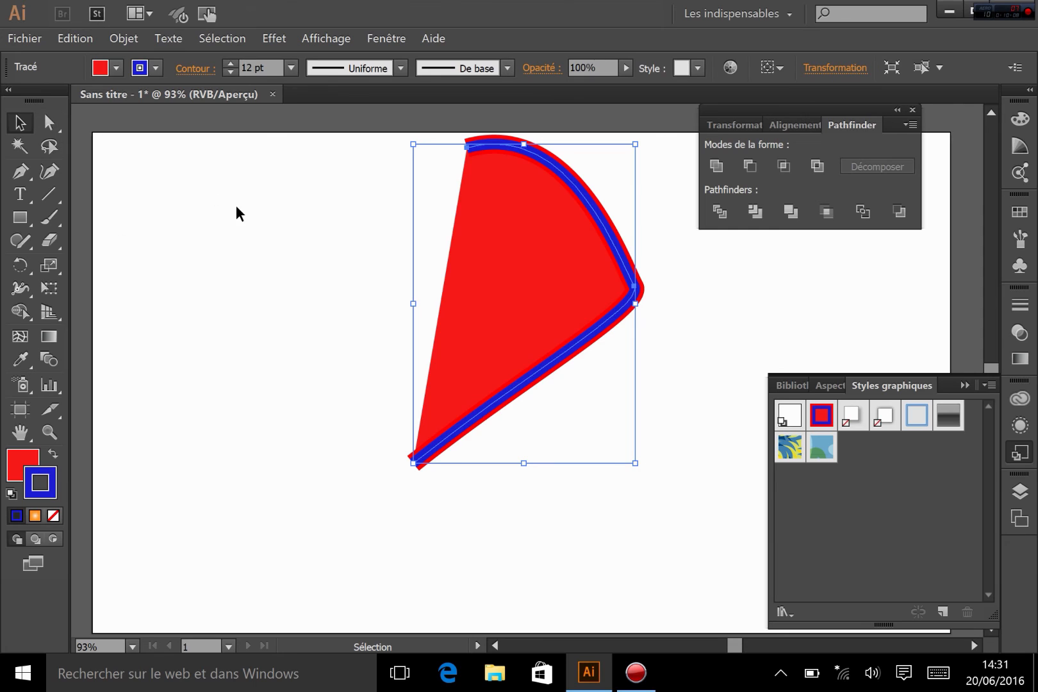
pyautogui.press('Delete')
# Step: Add the text "Texte", enlarge it to several times its size and move it to the artboard's upper left area
pyautogui.click(17, 196)
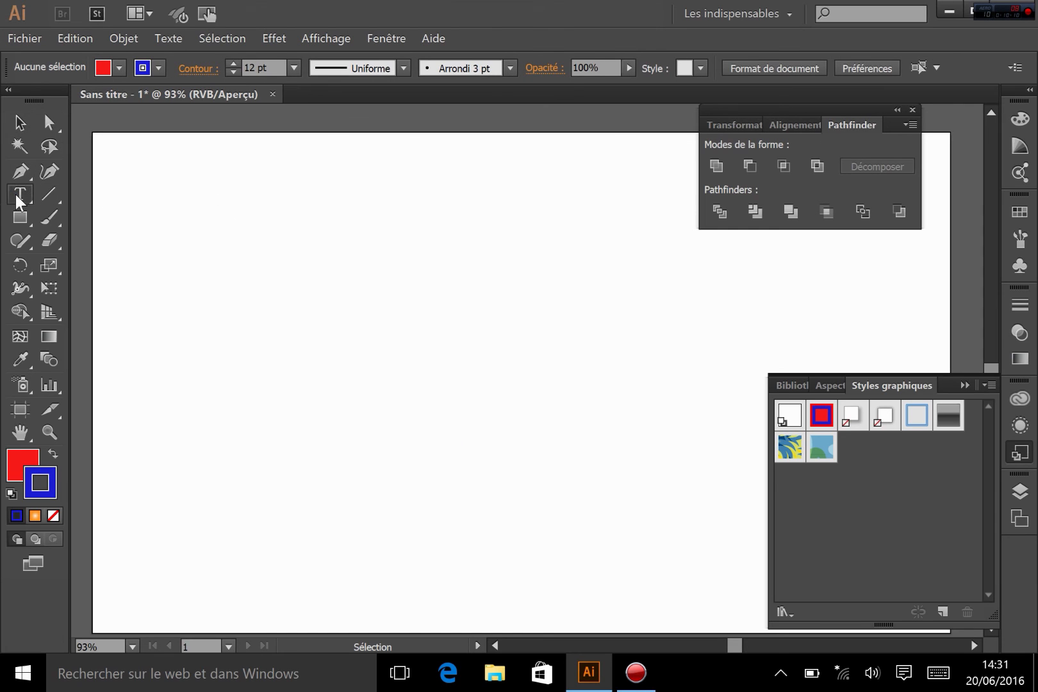
pyautogui.click(249, 355)
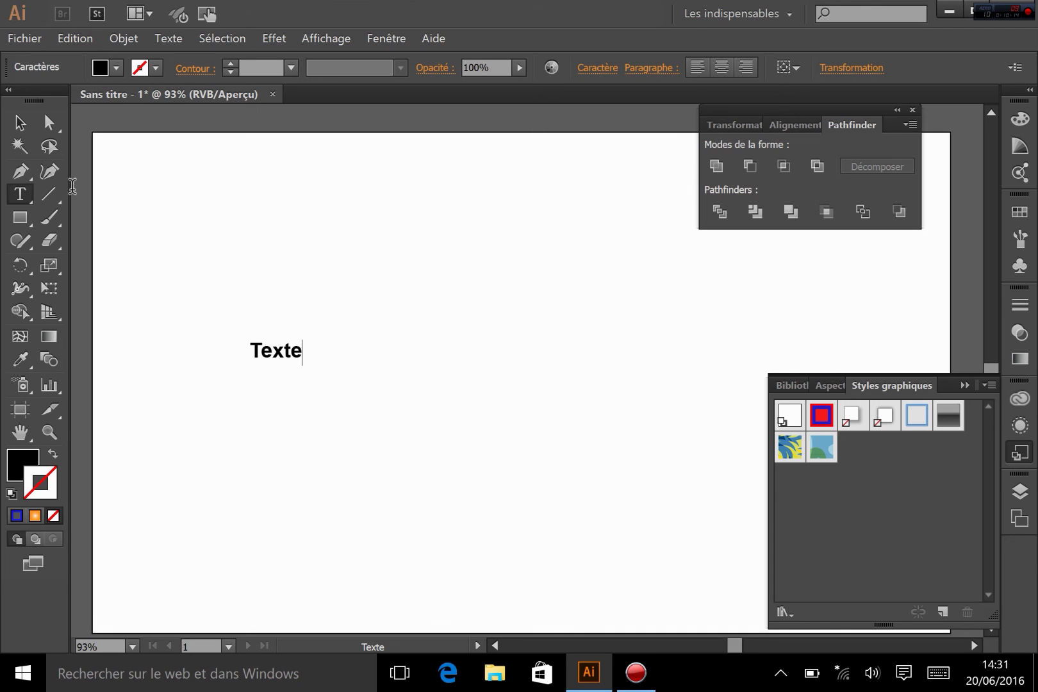
pyautogui.write('Texte')
pyautogui.click(19, 121)
pyautogui.moveTo(297, 364); pyautogui.dragTo(671, 568)
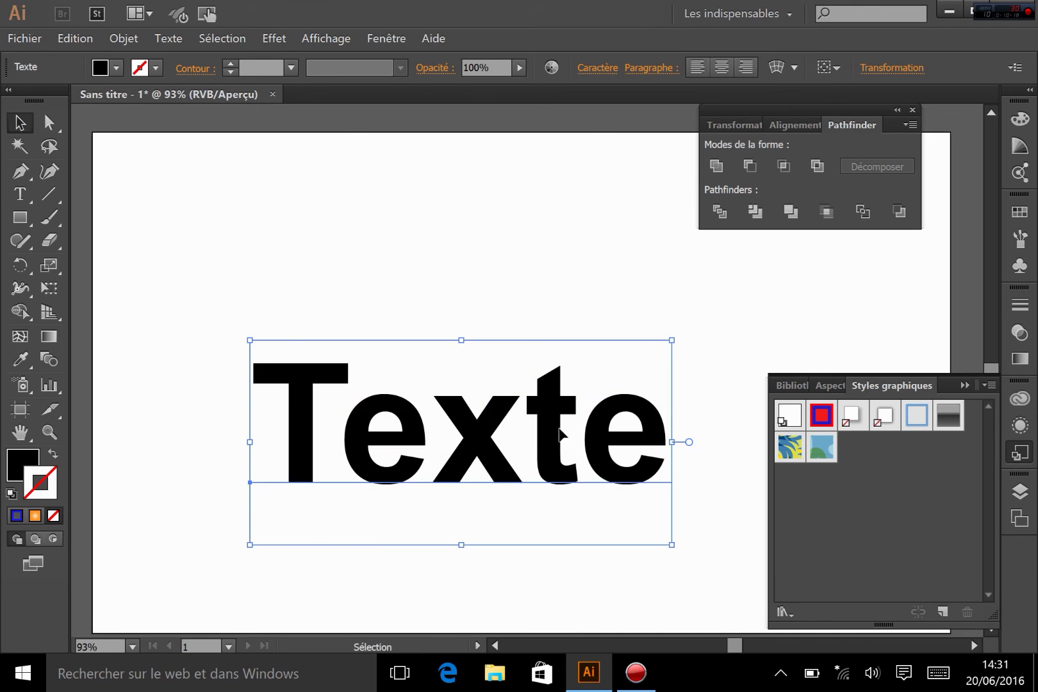
pyautogui.moveTo(560, 435); pyautogui.dragTo(477, 296)
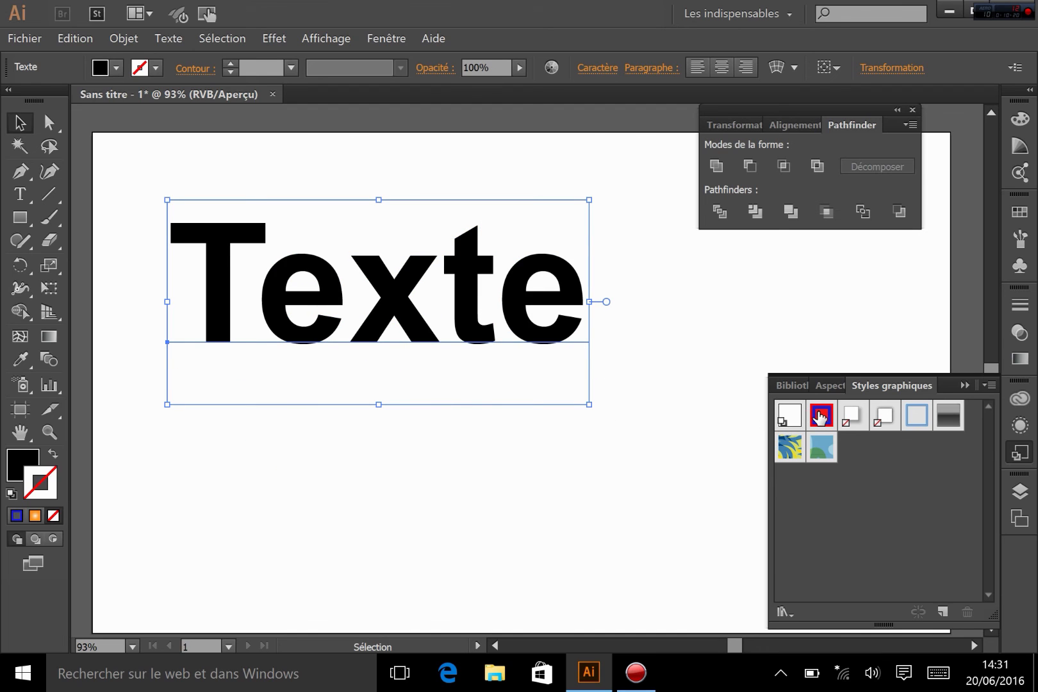
# Step: Apply the red-and-blue graphic style to the text, insert filler letters such as "vjerhb" before its final e, and deselect it
pyautogui.click(820, 416)
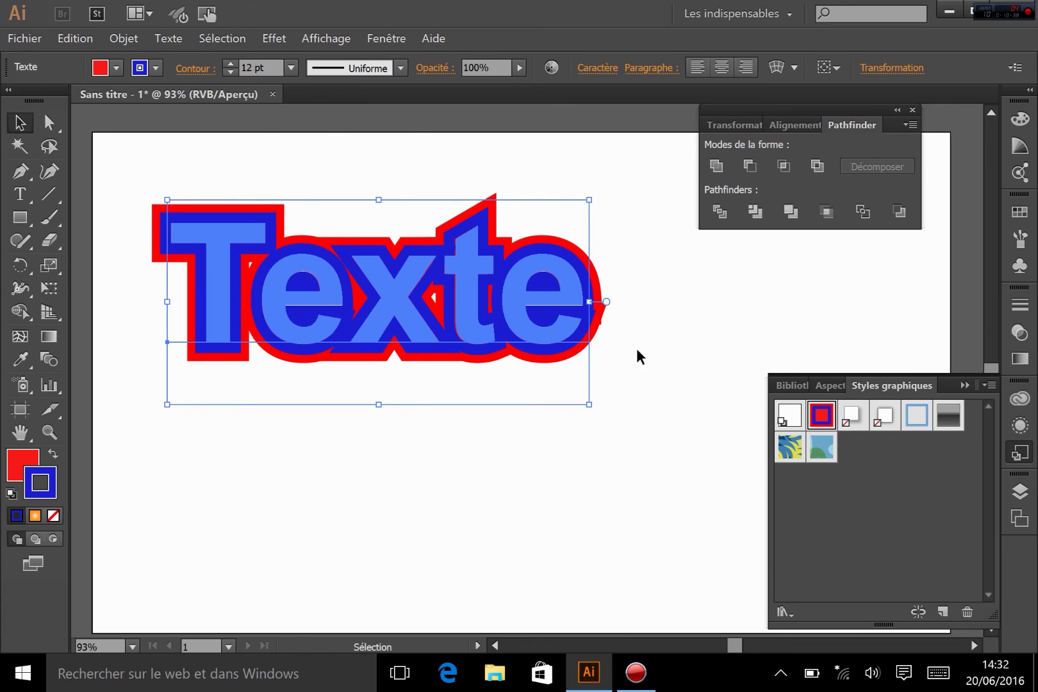
pyautogui.press('t')
pyautogui.click(480, 283)
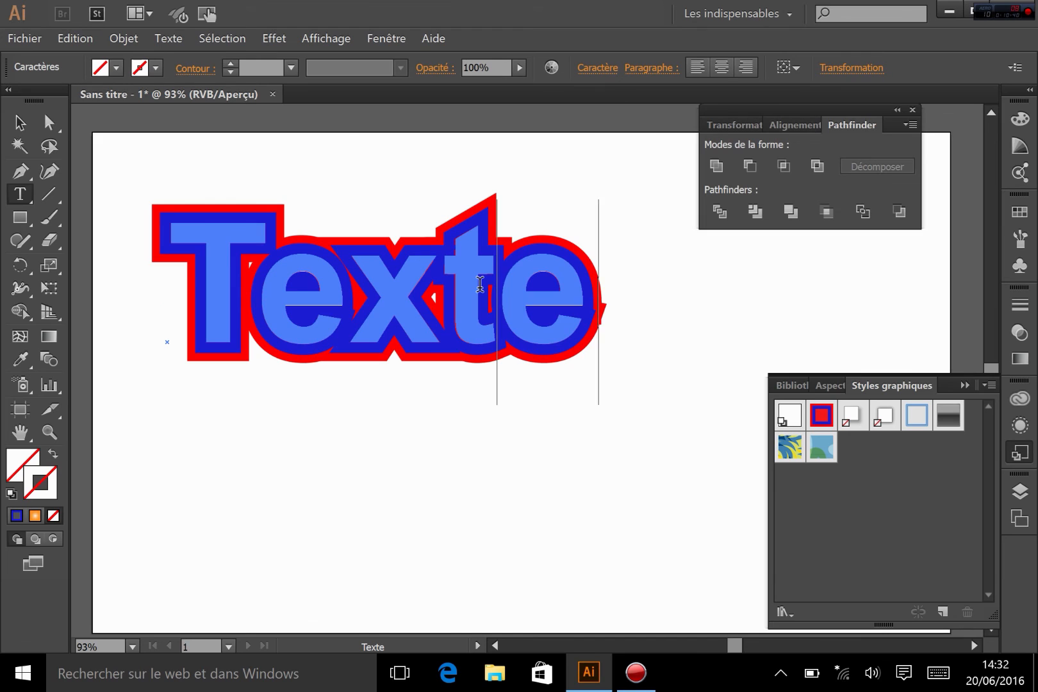
pyautogui.write('fjeh vjerhb vhj')
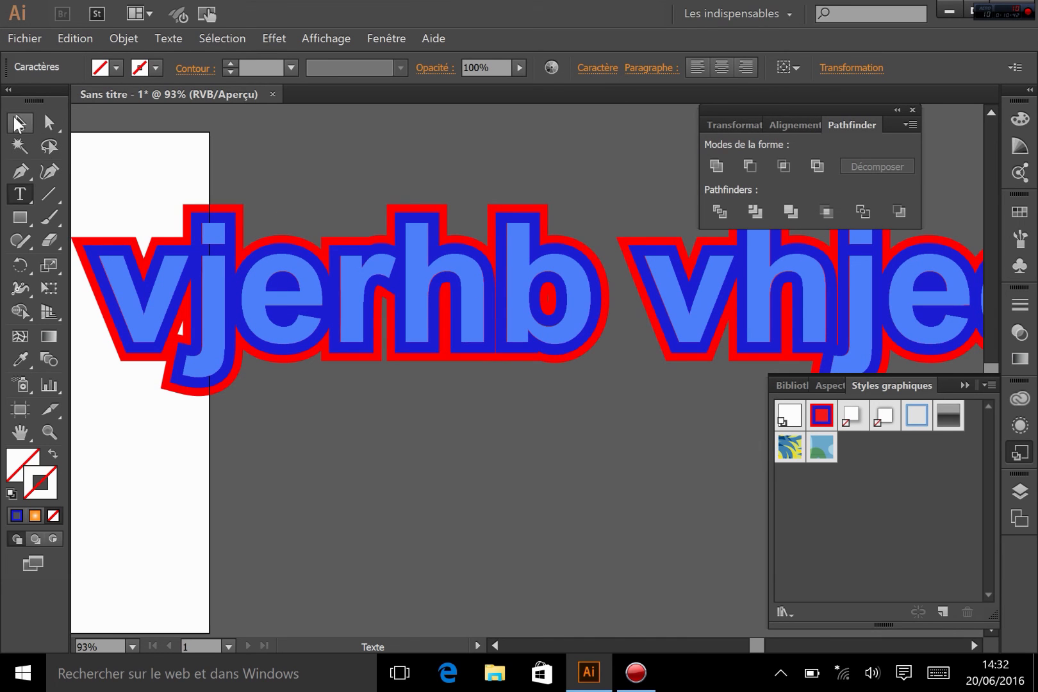
pyautogui.click(18, 121)
pyautogui.click(428, 581)
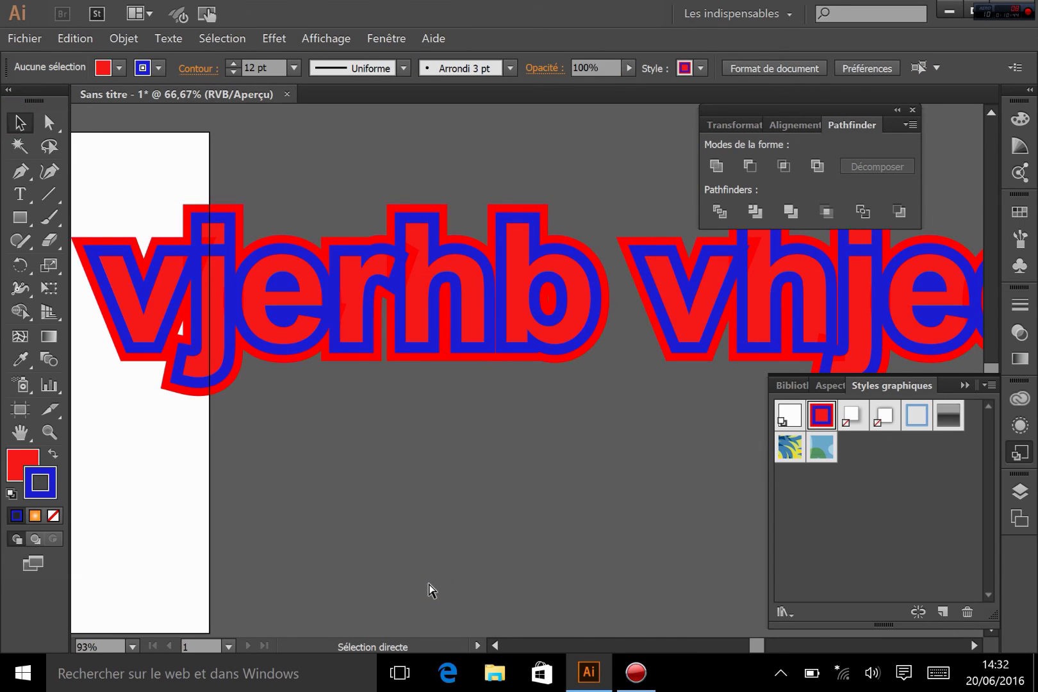
# Step: Delete the red-and-blue styled text so the artboard is empty
pyautogui.hotkey('ctrl', '-')
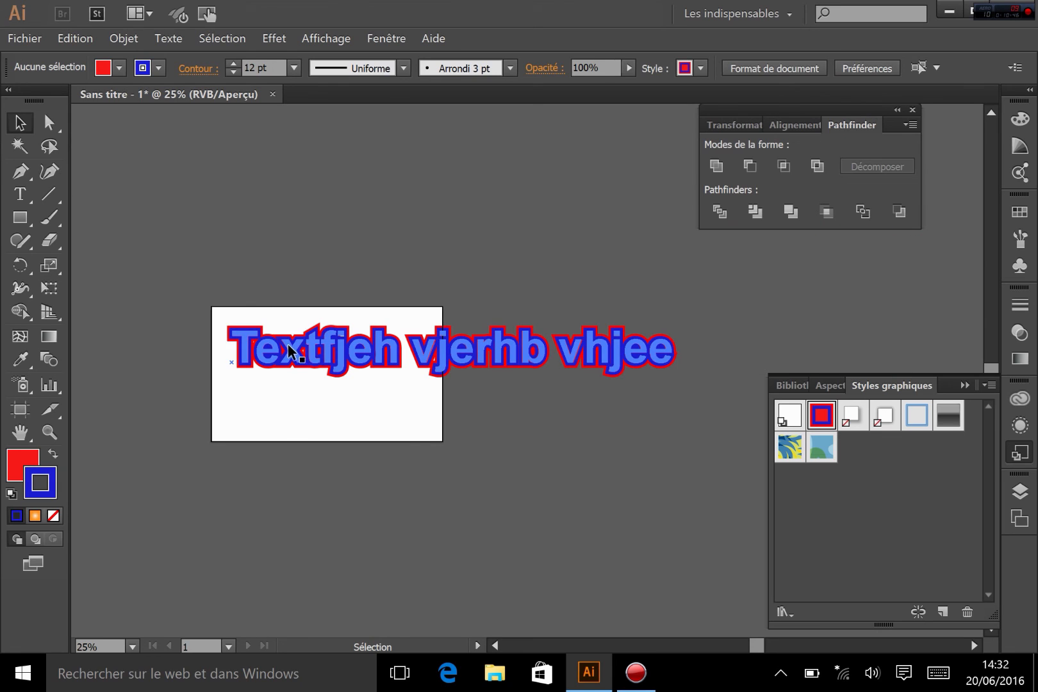
pyautogui.click(297, 345)
pyautogui.press('Delete')
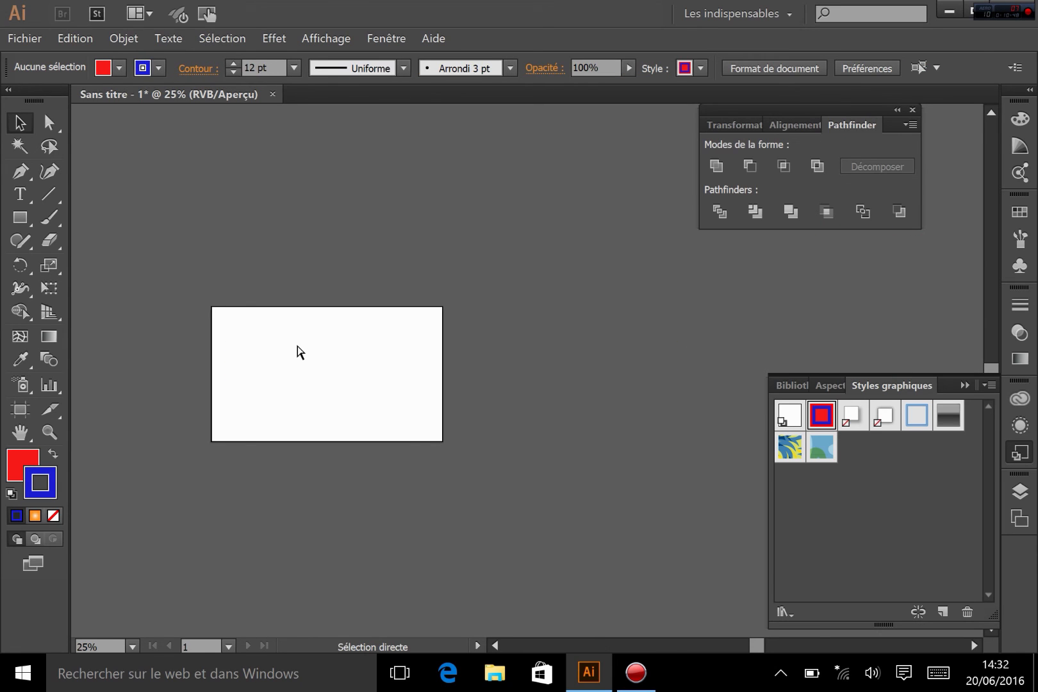
pyautogui.hotkey('ctrl', '+')
pyautogui.hotkey('ctrl', '+')
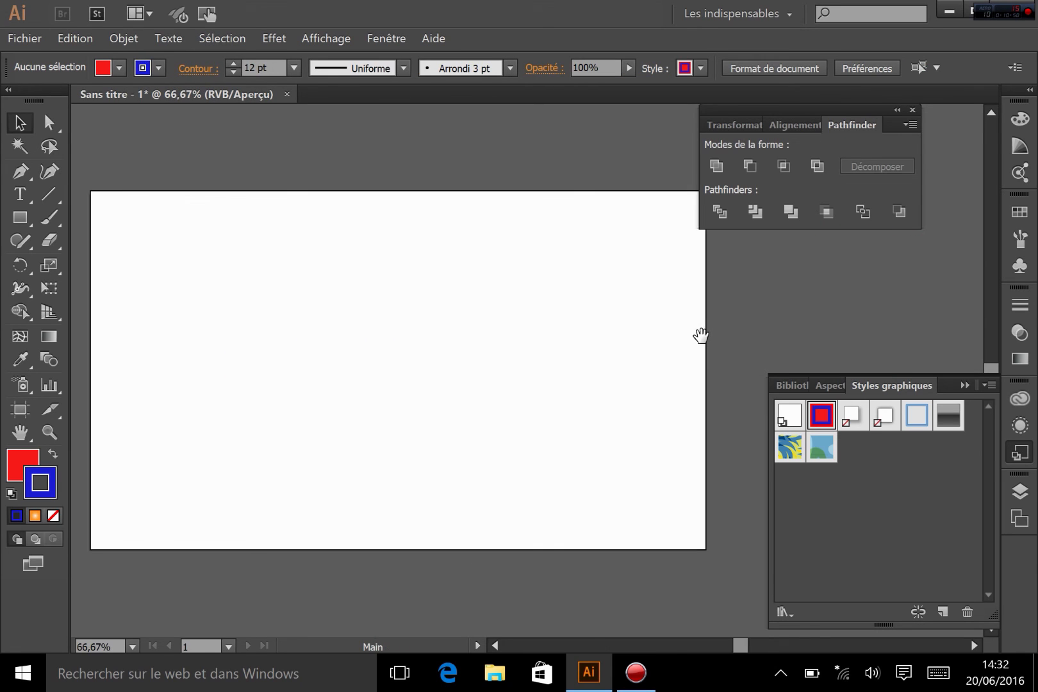
# Step: Review the red-and-blue style's stacked strokes and fill, the available effects and the saved graphic styles, leaving no style selected
pyautogui.click(1019, 425)
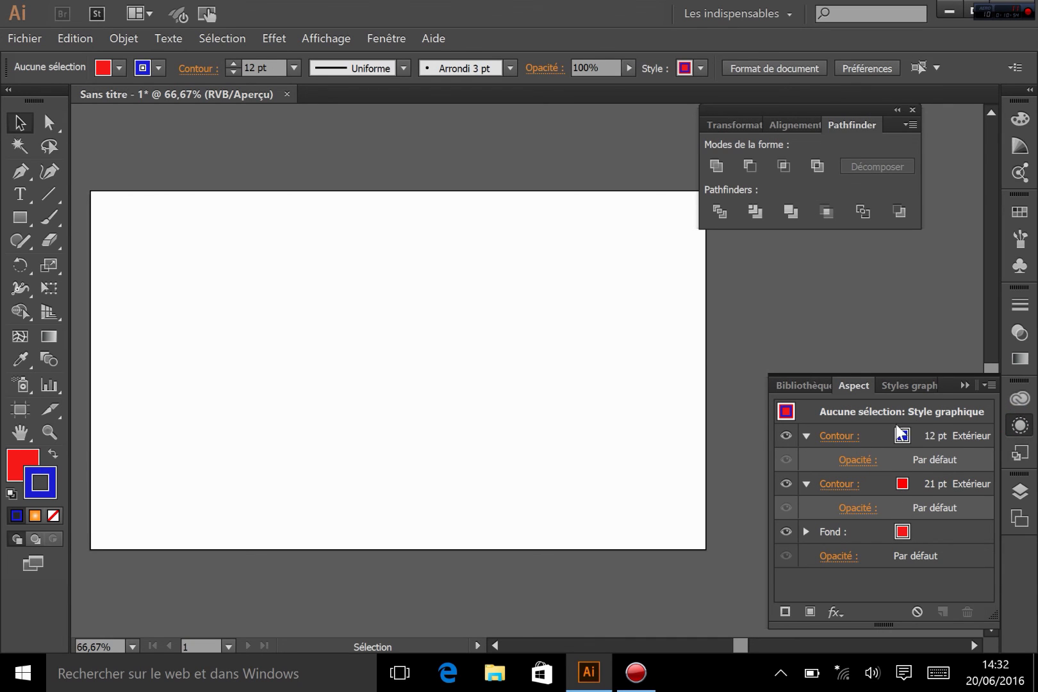
pyautogui.click(831, 615)
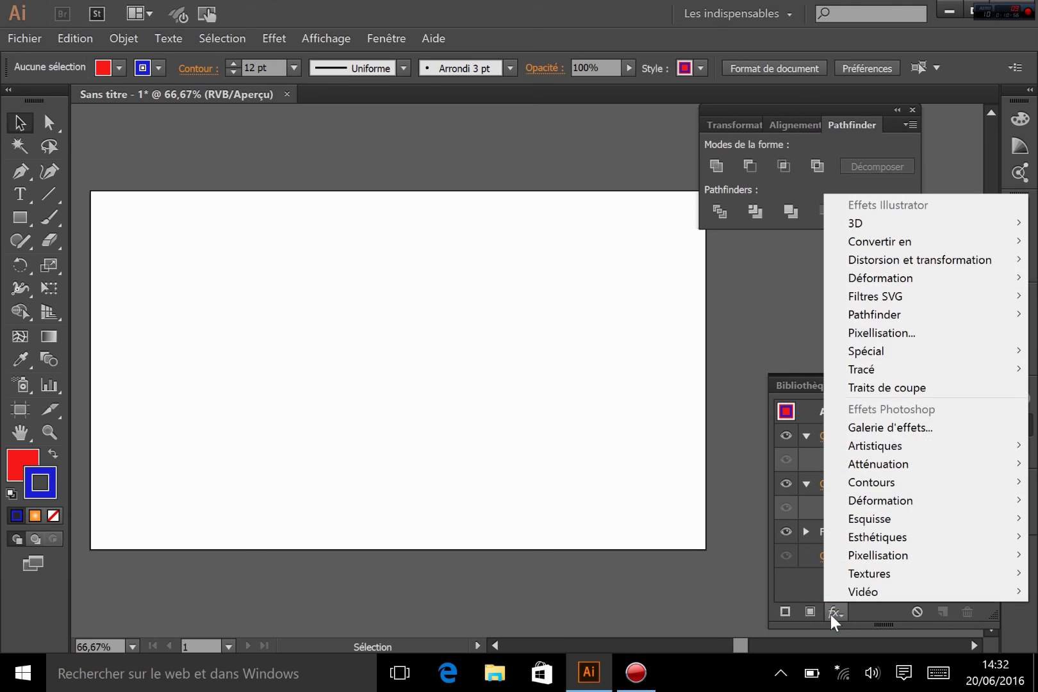
pyautogui.click(798, 594)
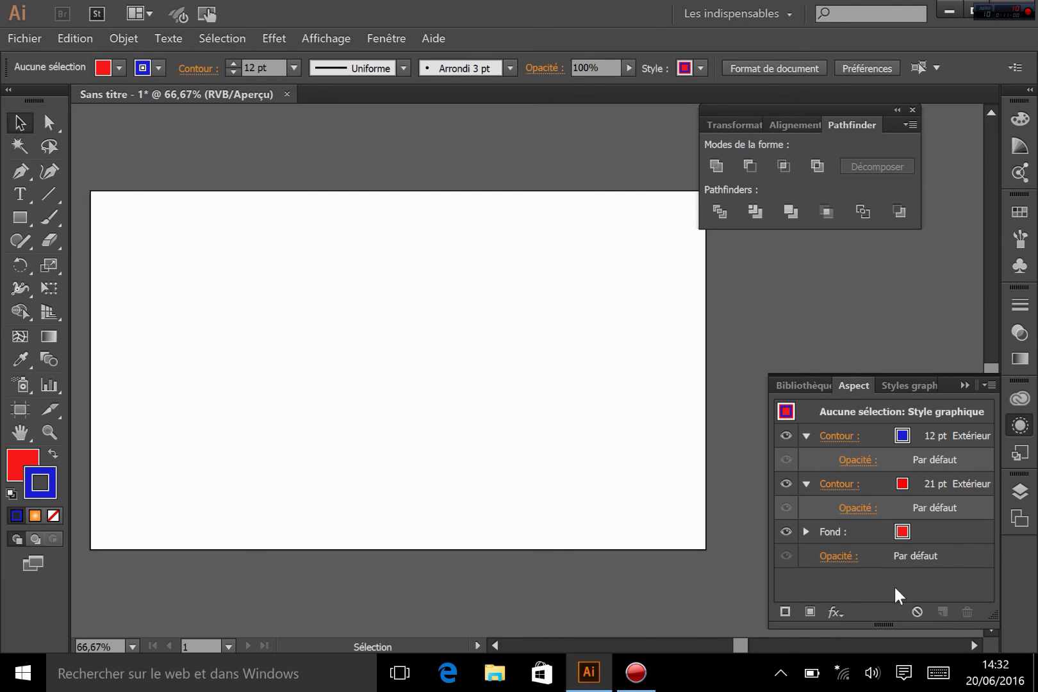
pyautogui.click(1020, 453)
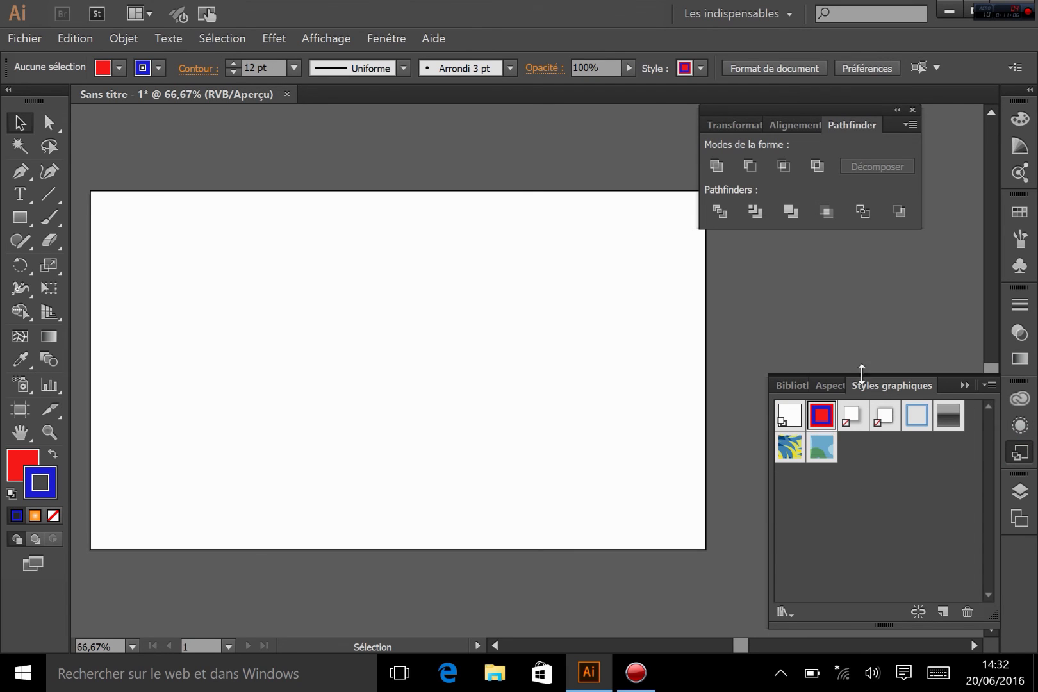
pyautogui.click(866, 533)
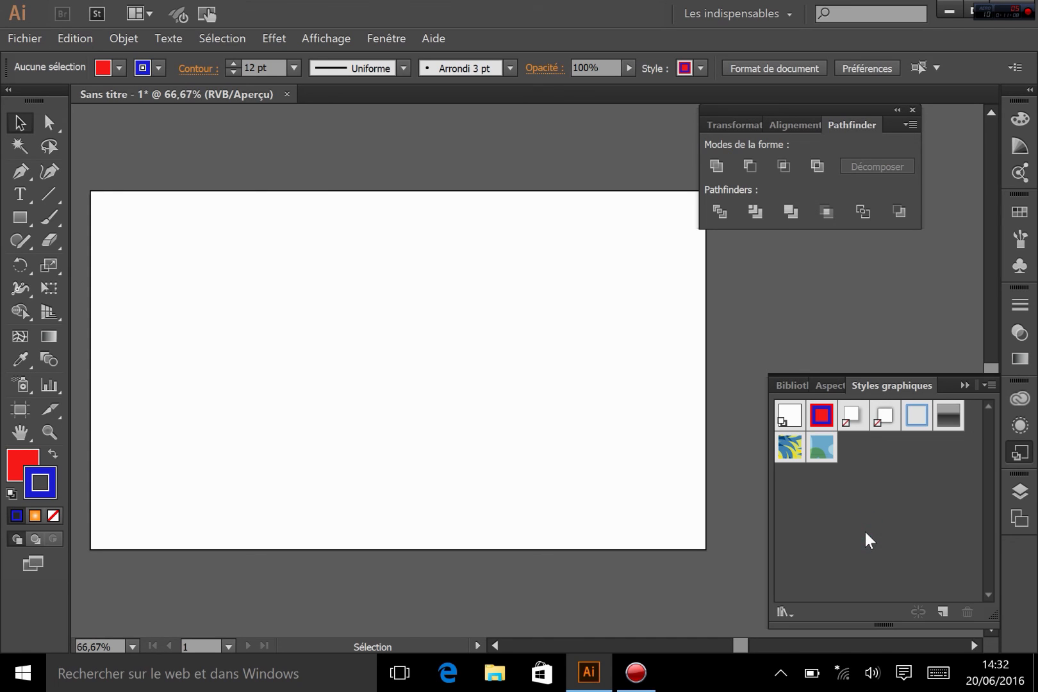